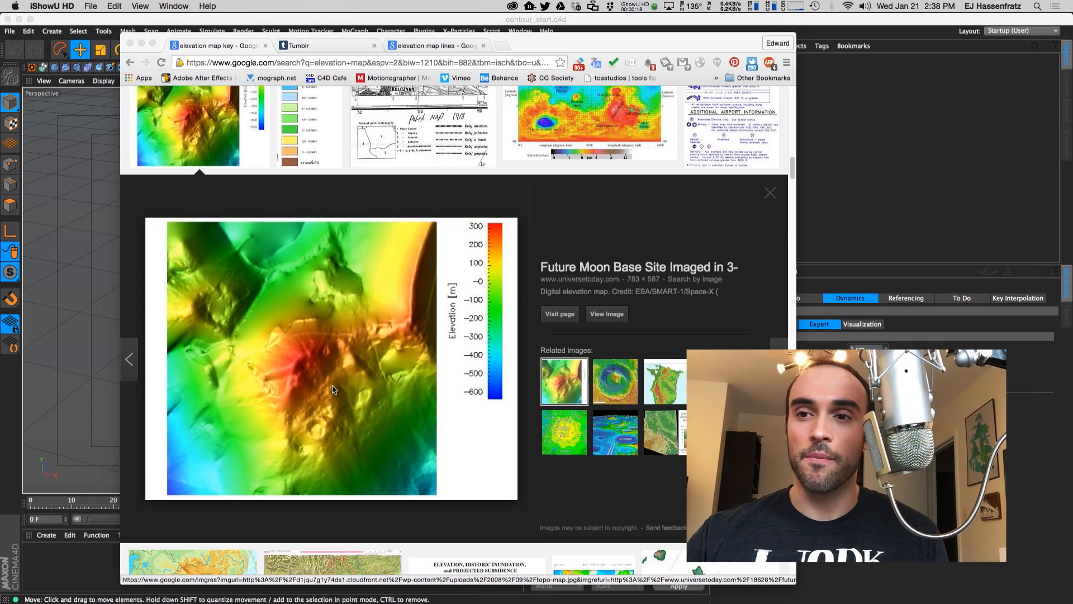
- Examine the coloured elevation map and contour-line map reference images open in the browser
scroll(333, 389, "down", 1)
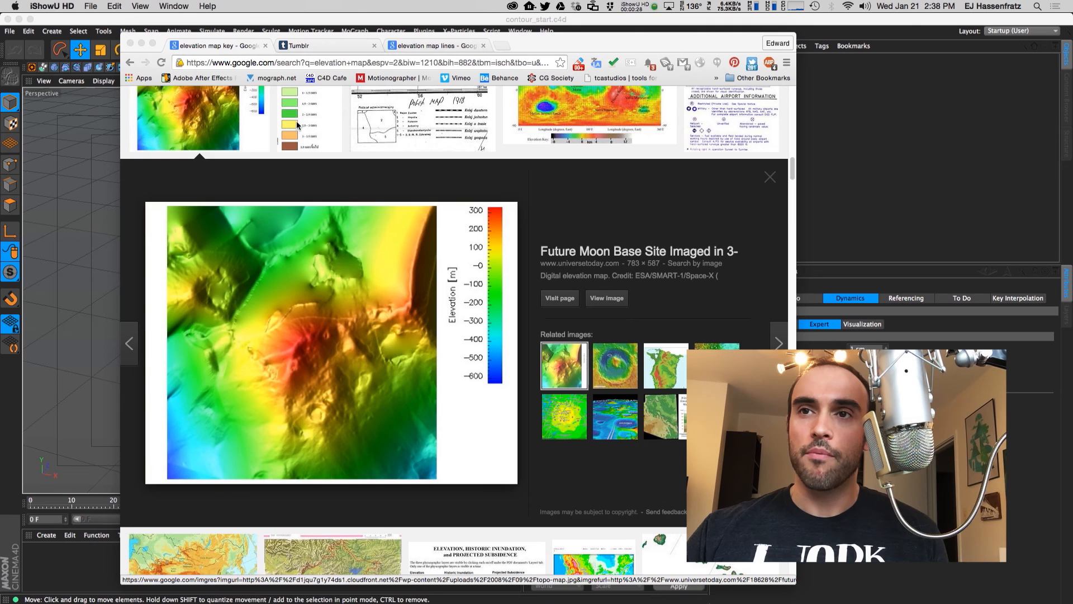
left_click(412, 47)
left_click(419, 45)
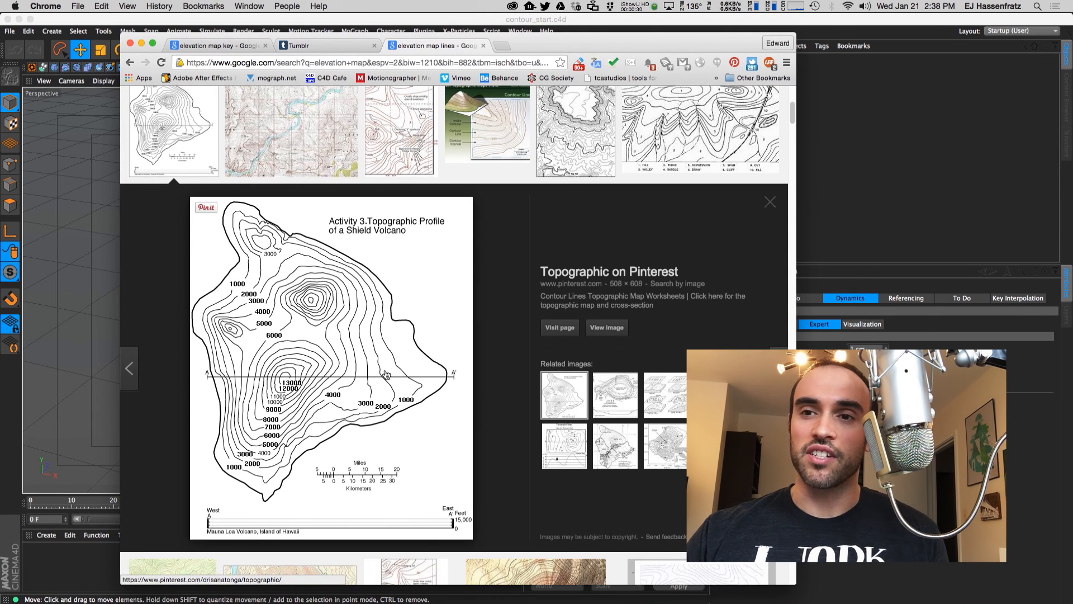
scroll(380, 375, "down", 1)
scroll(304, 393, "down", 2)
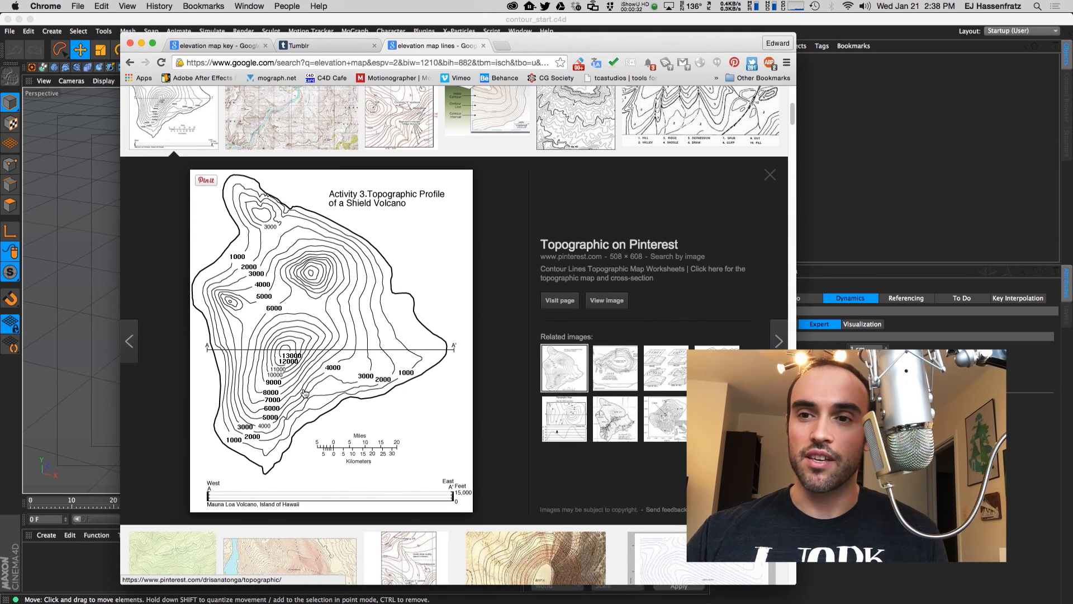
scroll(304, 393, "down", 4)
left_click(305, 393)
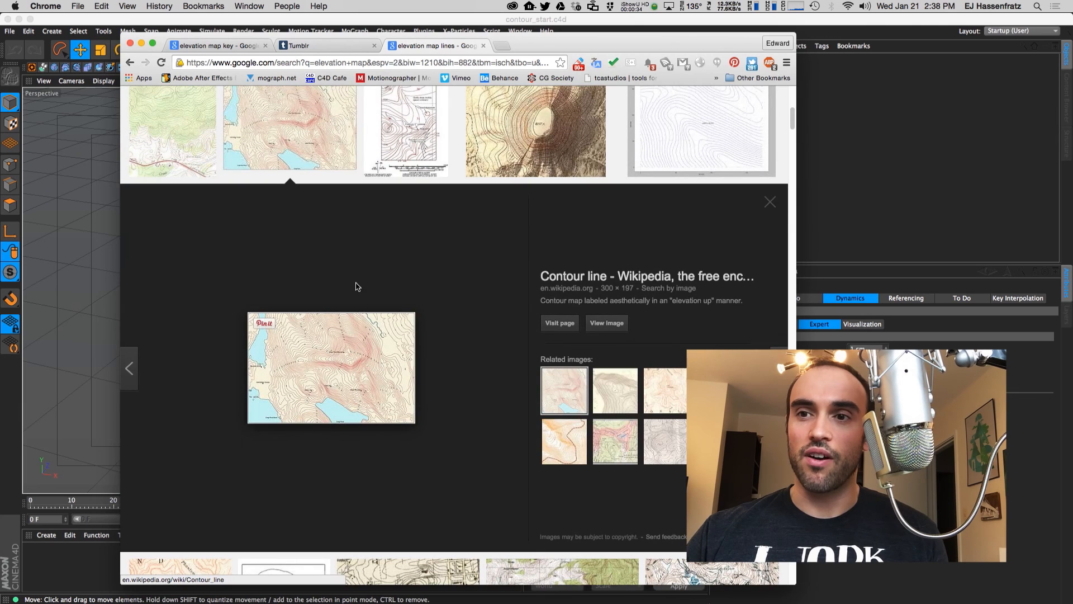
left_click(302, 46)
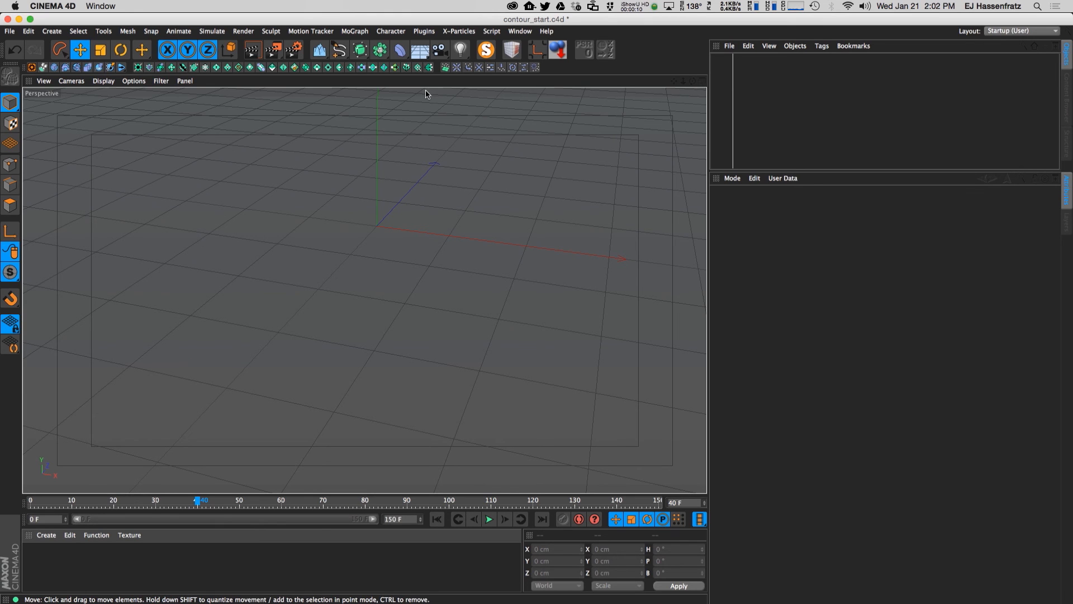
- In Cinema 4D, add a Landscape object and set its Y size to 200 cm
left_click(319, 49)
left_click(380, 274)
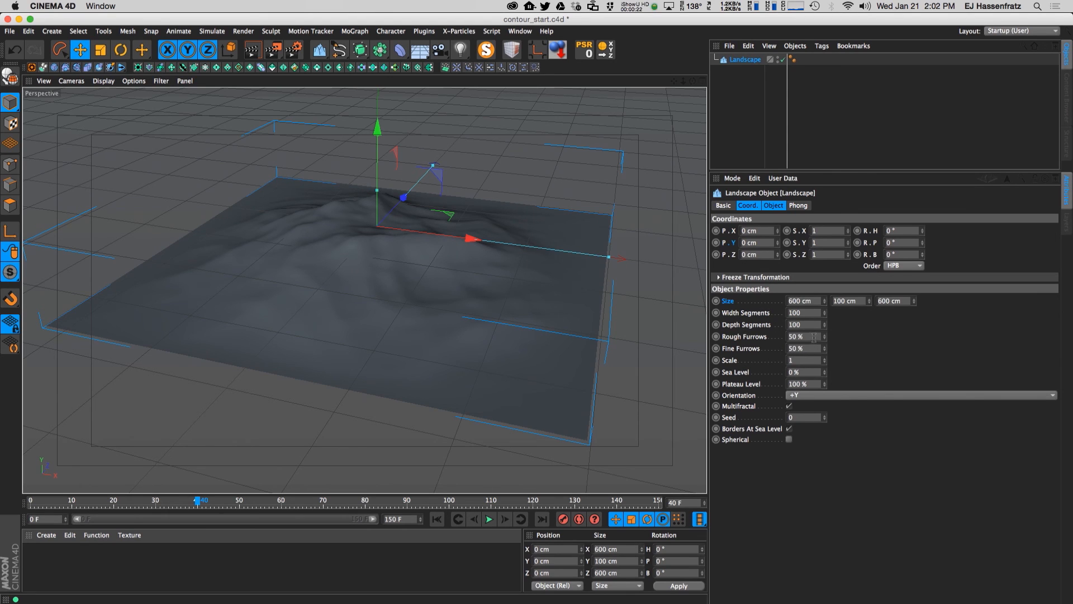
left_click(831, 301)
type("2")
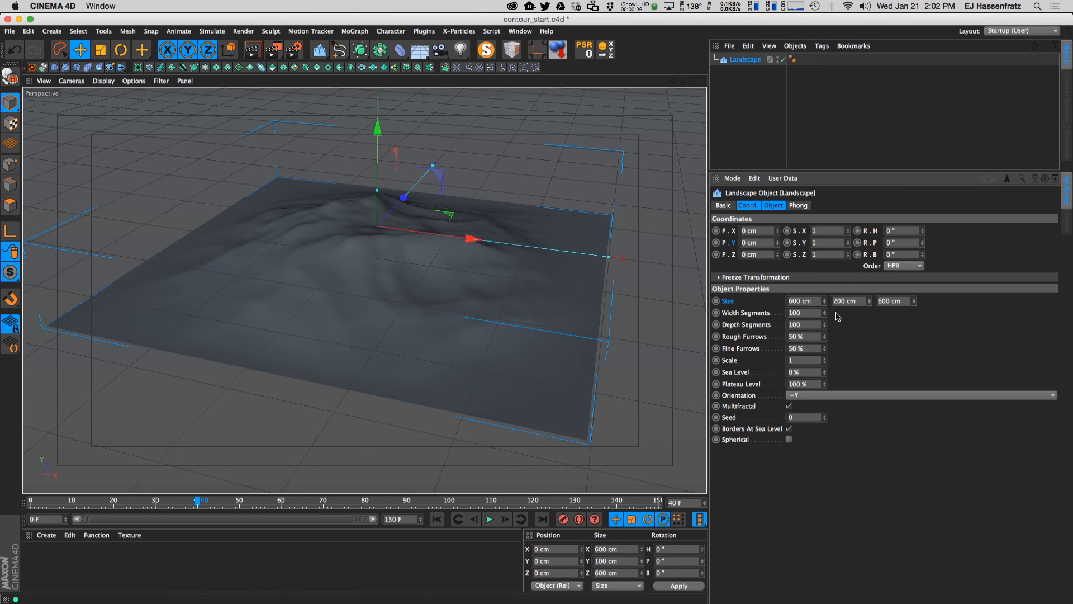
key("Return")
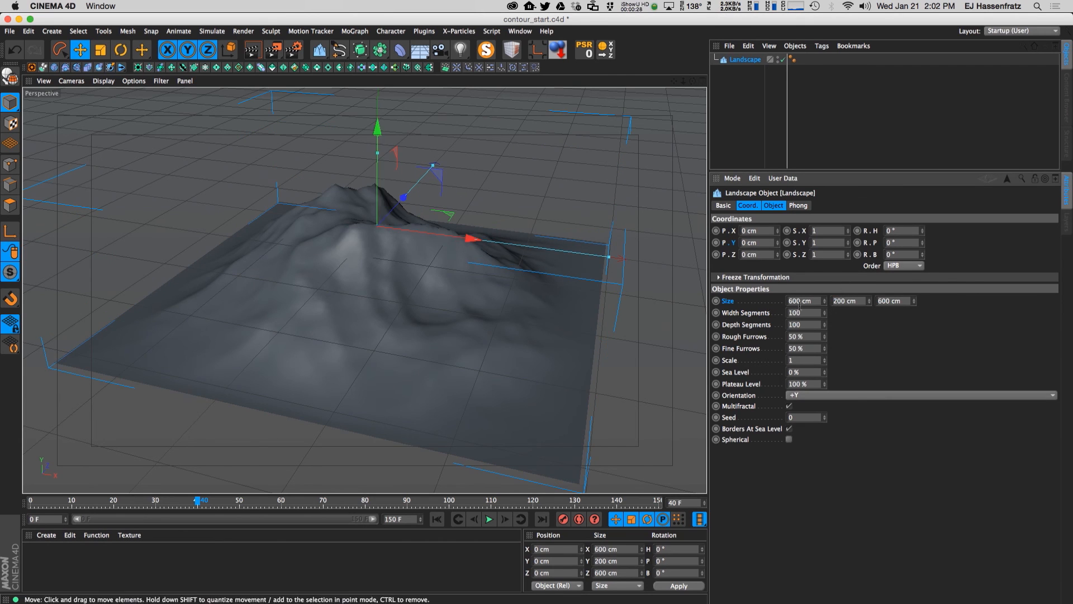
- Smooth the landscape by setting both Rough Furrows and Fine Furrows to 0 %
left_click_drag(808, 312, 714, 309)
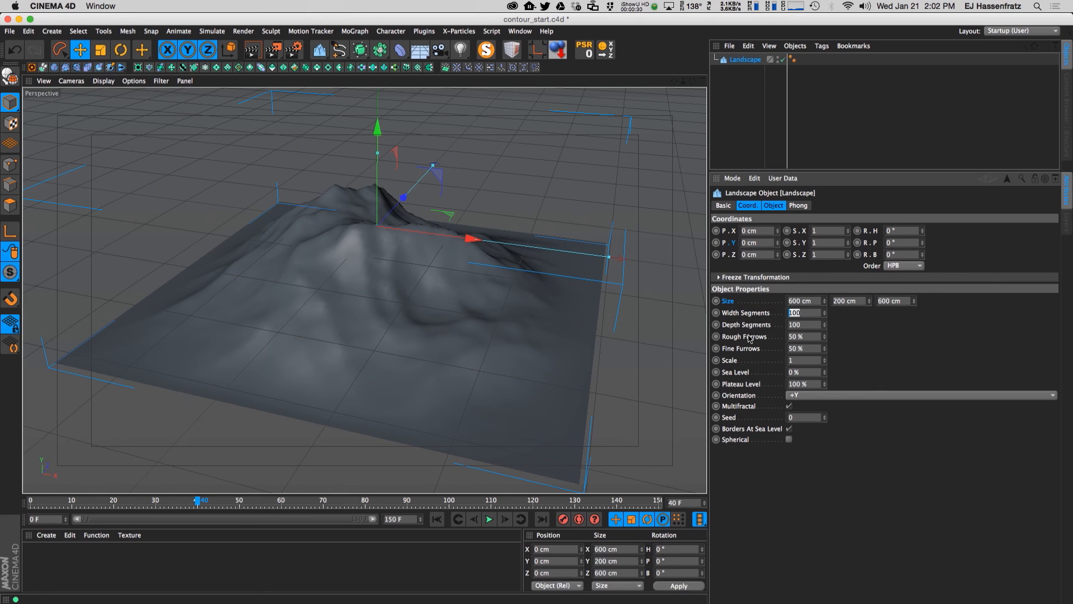
left_click_drag(805, 336, 744, 334)
type("0")
key("Tab")
type("0")
key("Return")
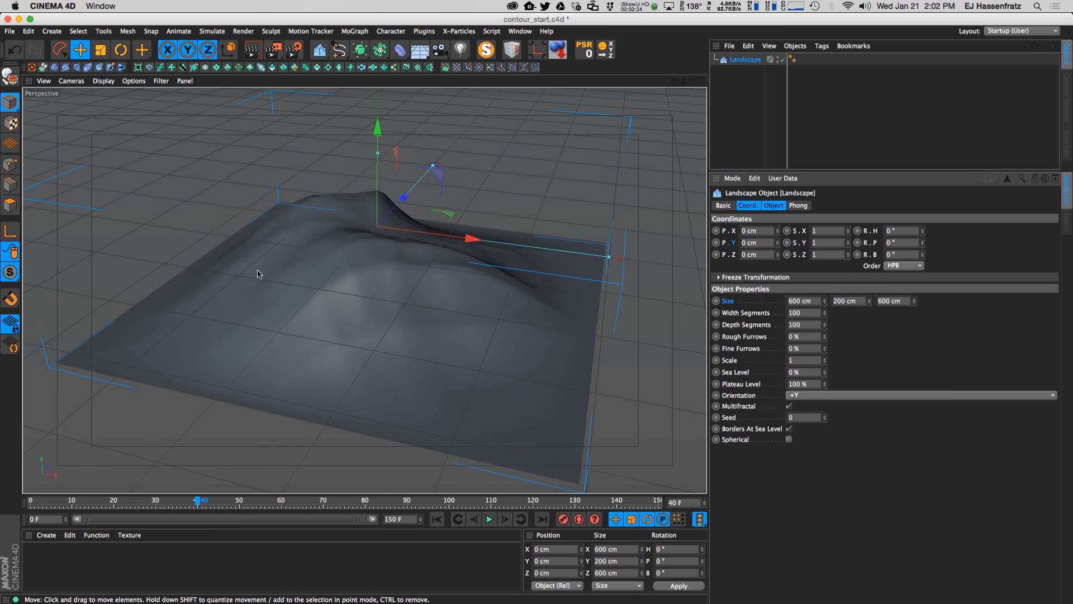
- Turn off Multifractal for the landscape and set its Seed to 3
left_click(789, 406)
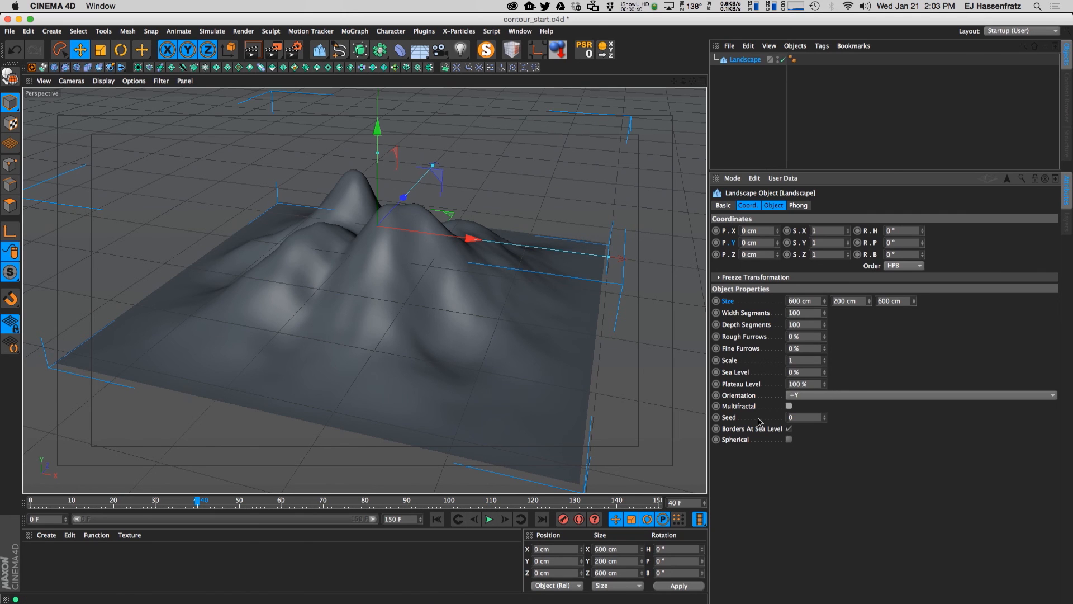
double_click(824, 416)
left_click(824, 416)
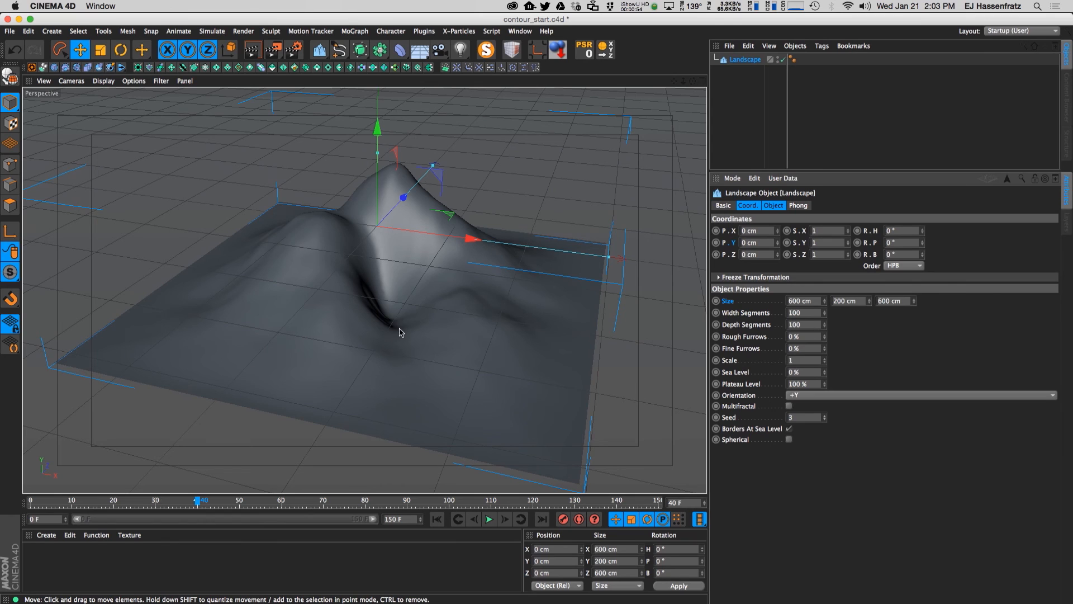
- Create a new material, open it for editing and name it Gradient
double_click(44, 563)
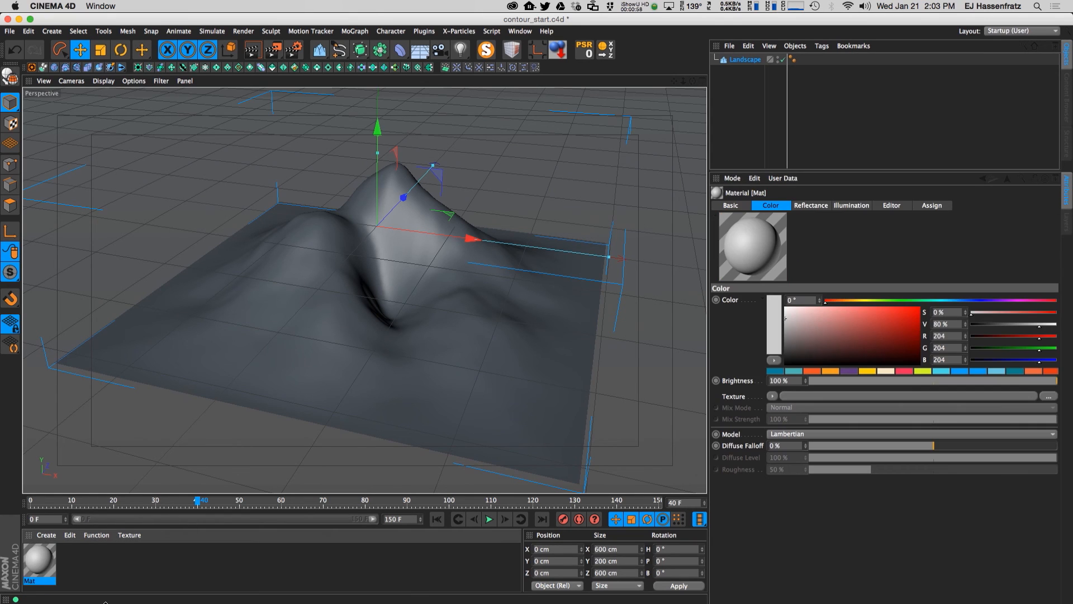
double_click(39, 561)
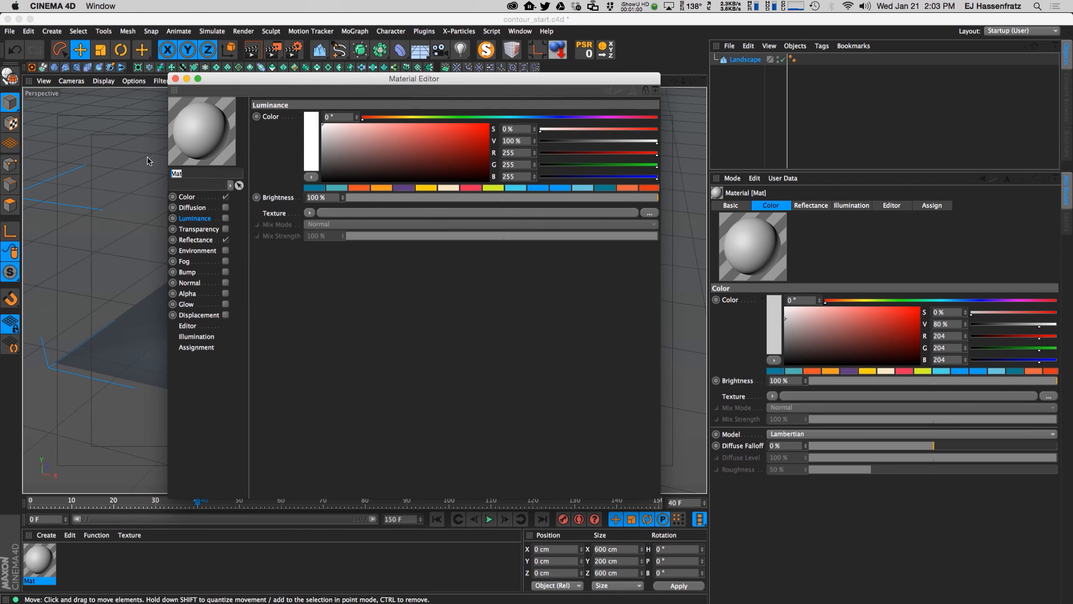
key("Return")
left_click_drag(235, 77, 608, 101)
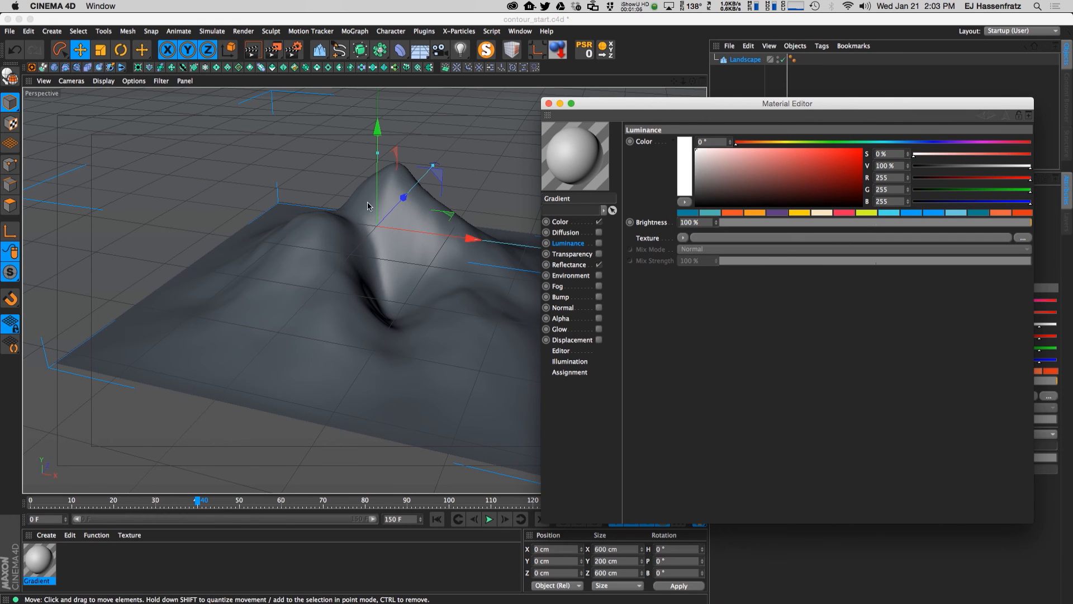
left_click_drag(643, 105, 580, 116)
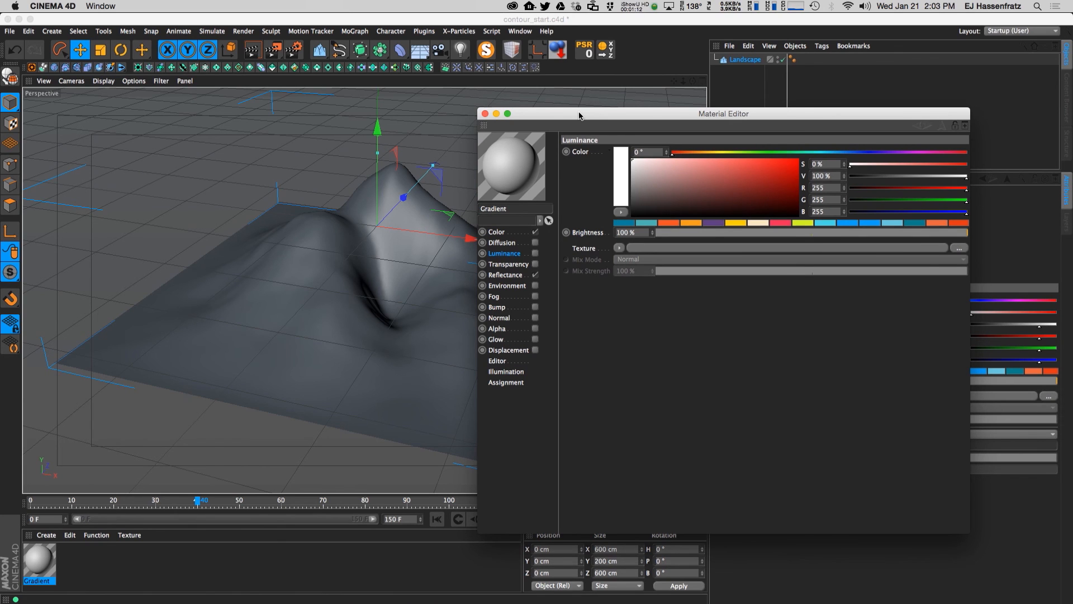
left_click_drag(579, 116, 489, 127)
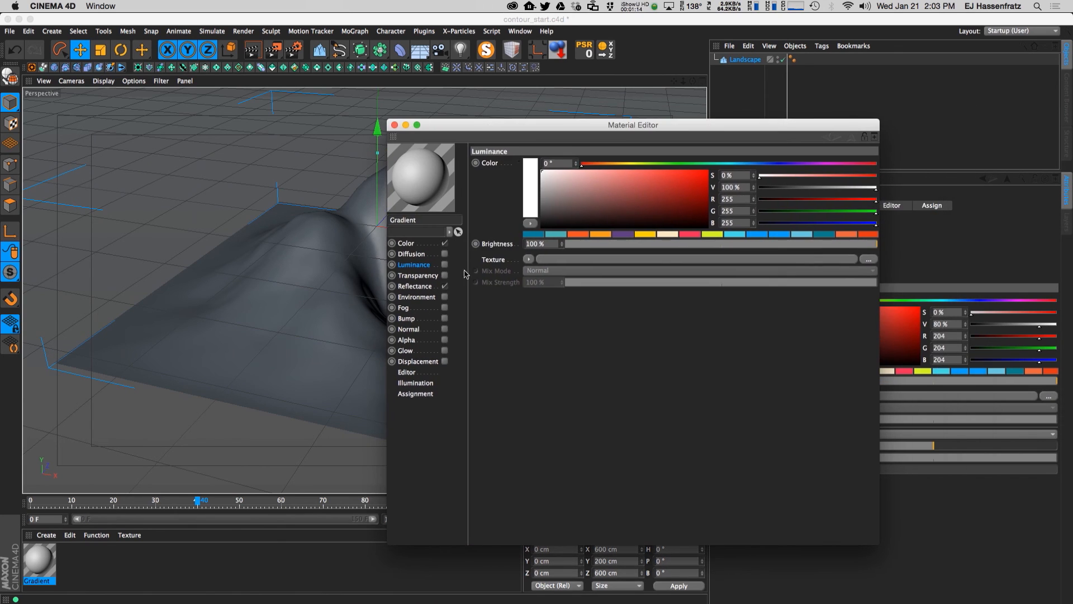
- Make the material luminance-only by disabling Color and Reflectance, and load a Gradient shader as the Luminance texture, opening its settings
left_click(444, 243)
left_click(445, 286)
left_click(444, 264)
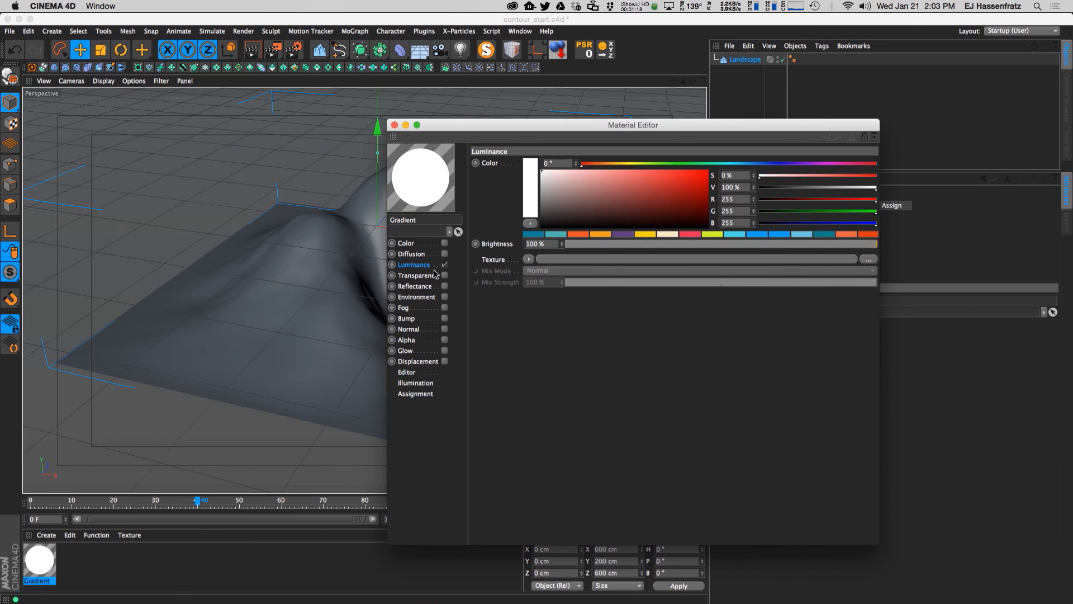
left_click(528, 259)
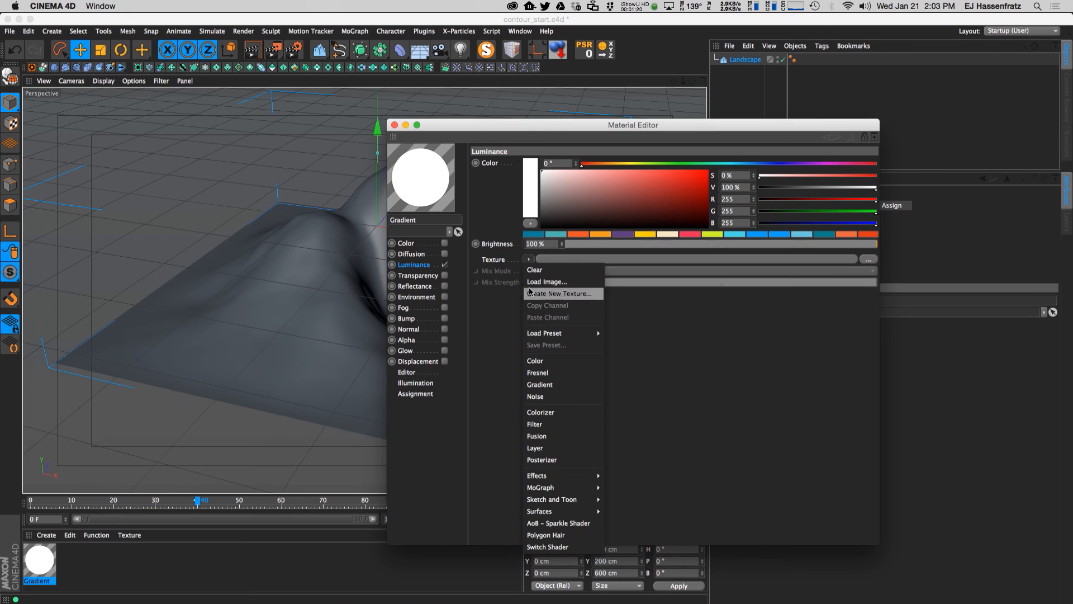
left_click(548, 385)
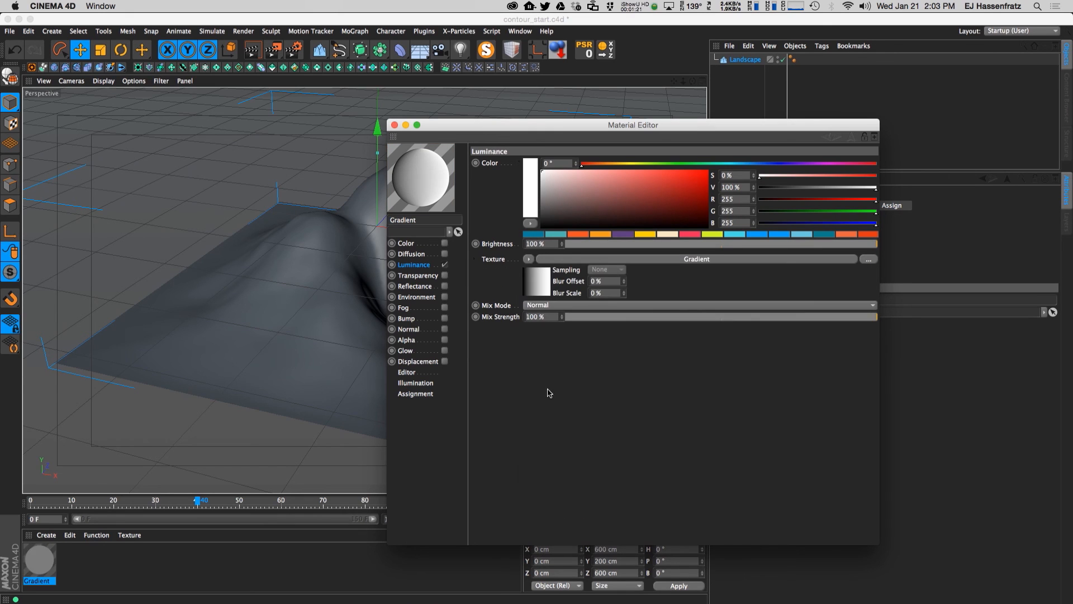
left_click(615, 259)
- Apply the Gradient material to the Landscape object
left_click_drag(455, 129, 549, 174)
left_click_drag(49, 564, 743, 62)
left_click_drag(575, 170, 629, 138)
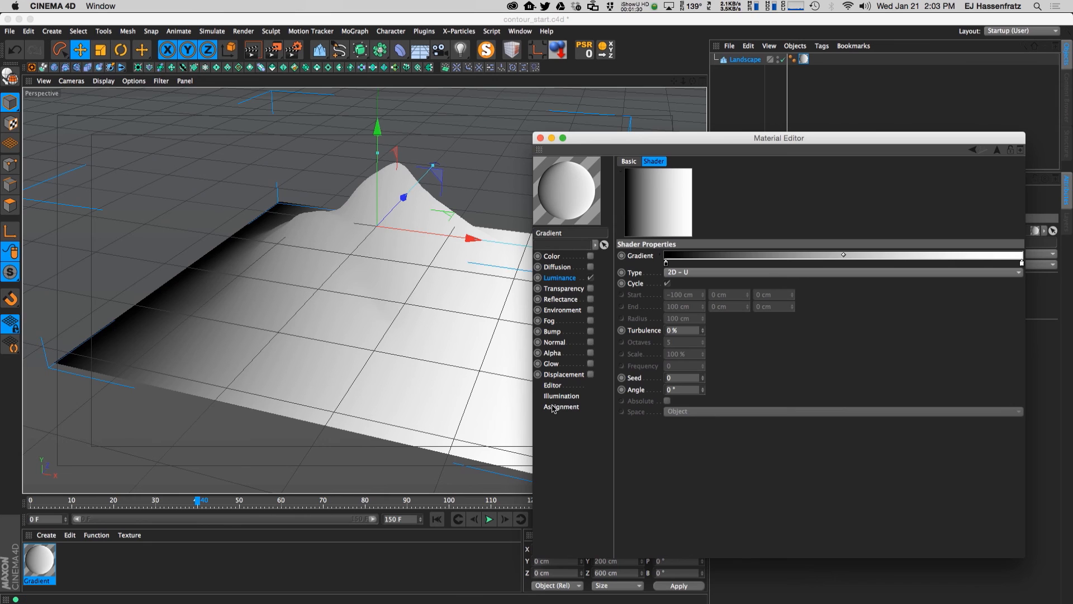
- Try the 2D - V gradient type and settle on 3D - Linear
left_click(693, 273)
left_click(696, 294)
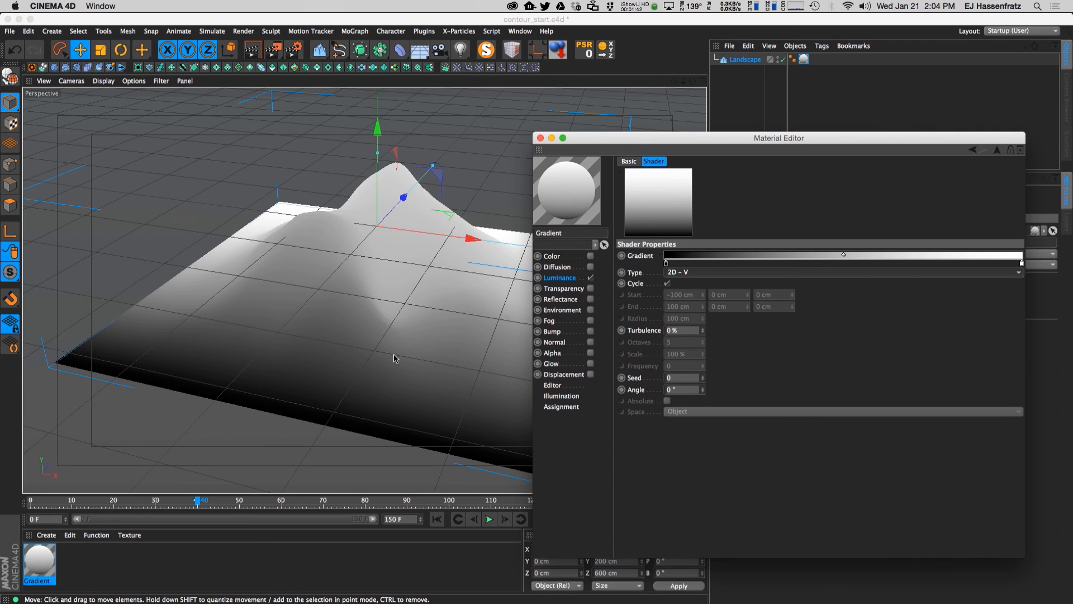
left_click(701, 272)
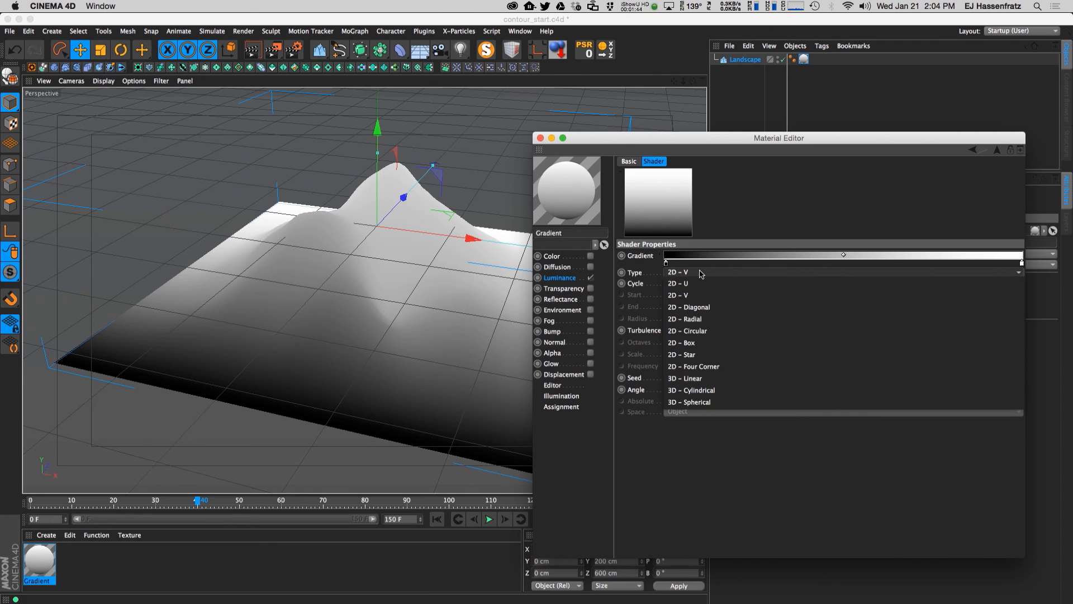
left_click(692, 380)
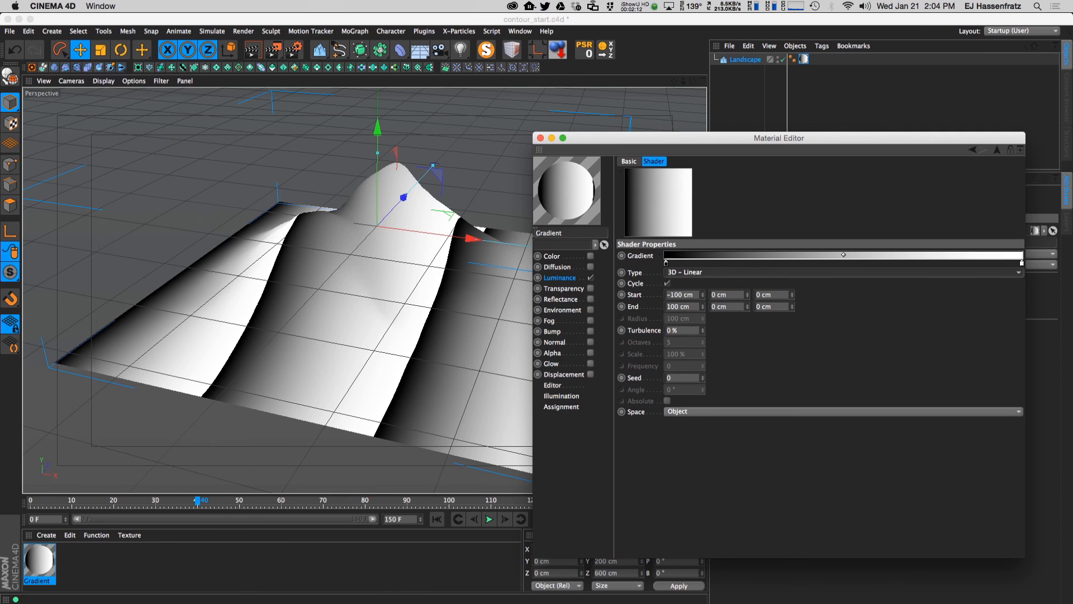
- Zero the horizontal extent of the 3D gradient by setting the X values of Start and End to 0 cm
left_click(680, 294)
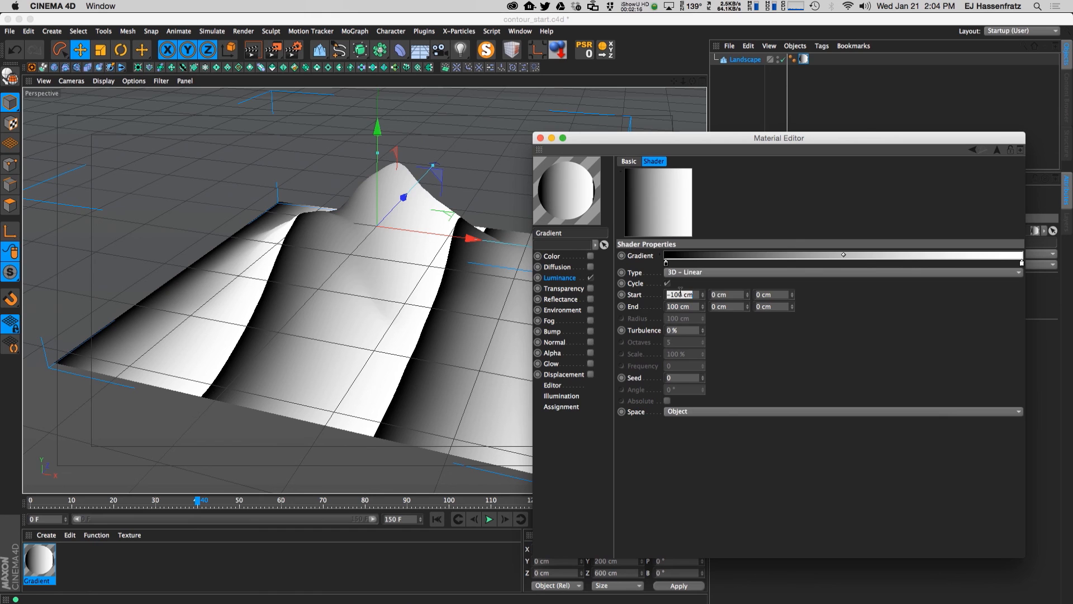
type("0")
key("Tab")
type("0")
key("Tab")
key("Tab")
type("0")
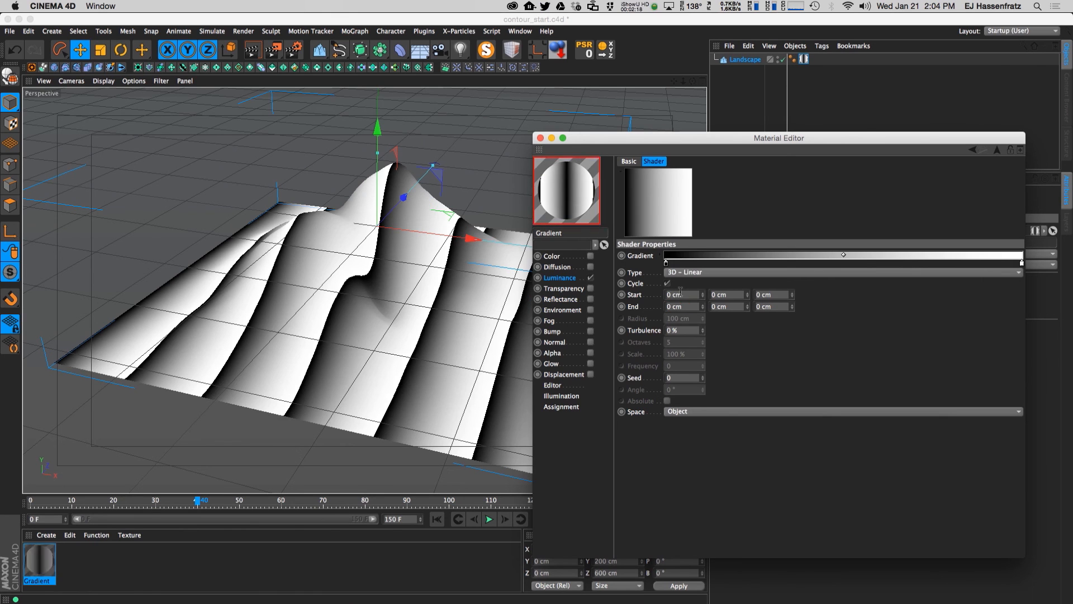
key("Return")
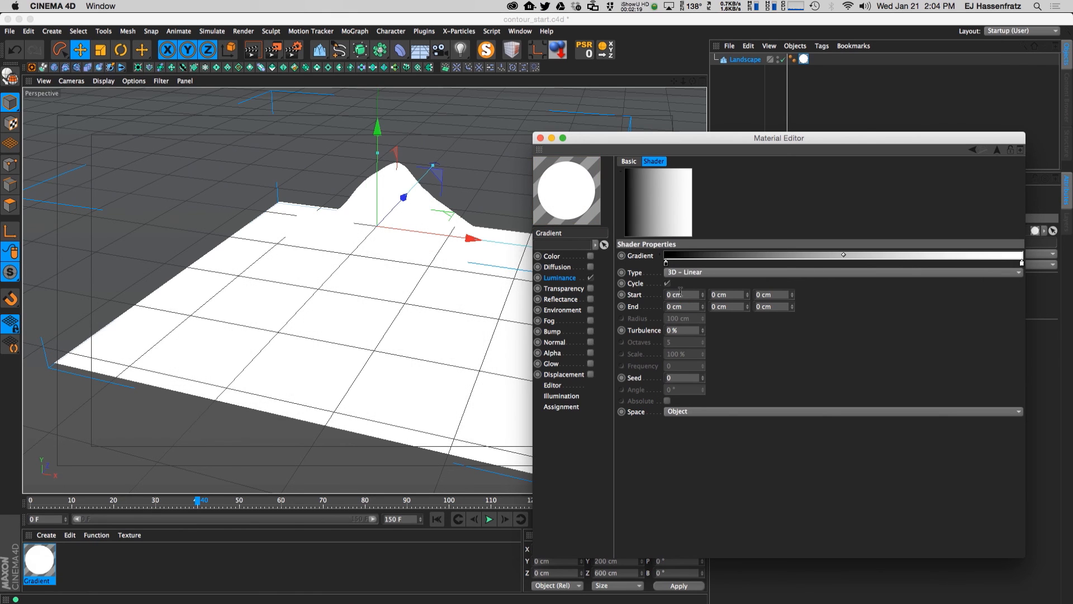
- Set the gradient's Start Y value to -100 cm so it runs vertically up the landscape
mouse_move(747, 296)
left_mouse_down()
mouse_move(747, 307)
mouse_move(749, 297)
left_mouse_up()
left_click(747, 292)
left_click(747, 292)
left_click(747, 292)
left_click(747, 291)
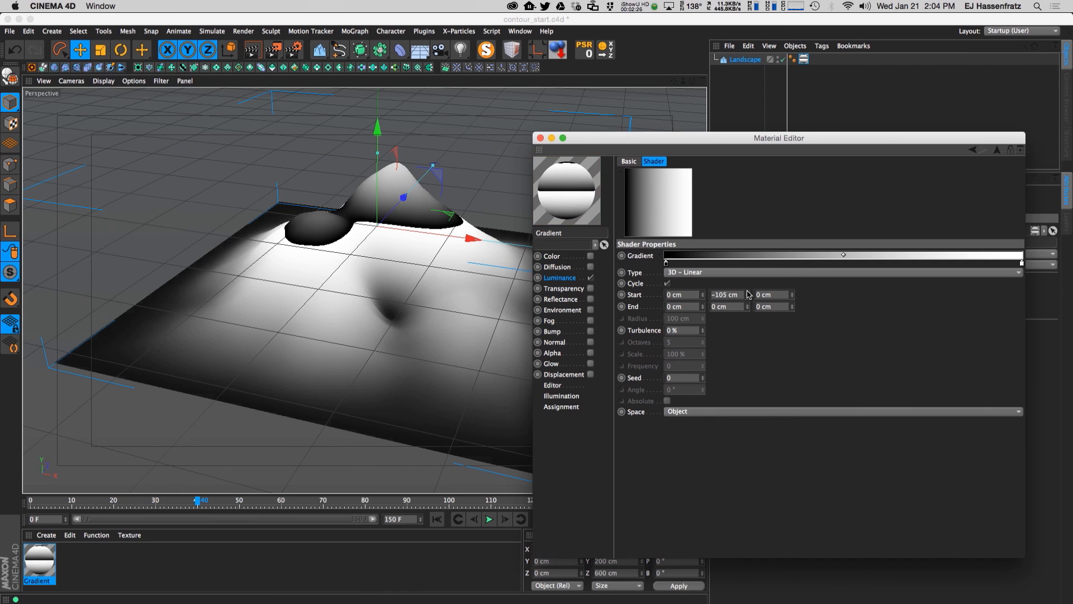
left_click(747, 291)
left_click(747, 291)
left_click(747, 292)
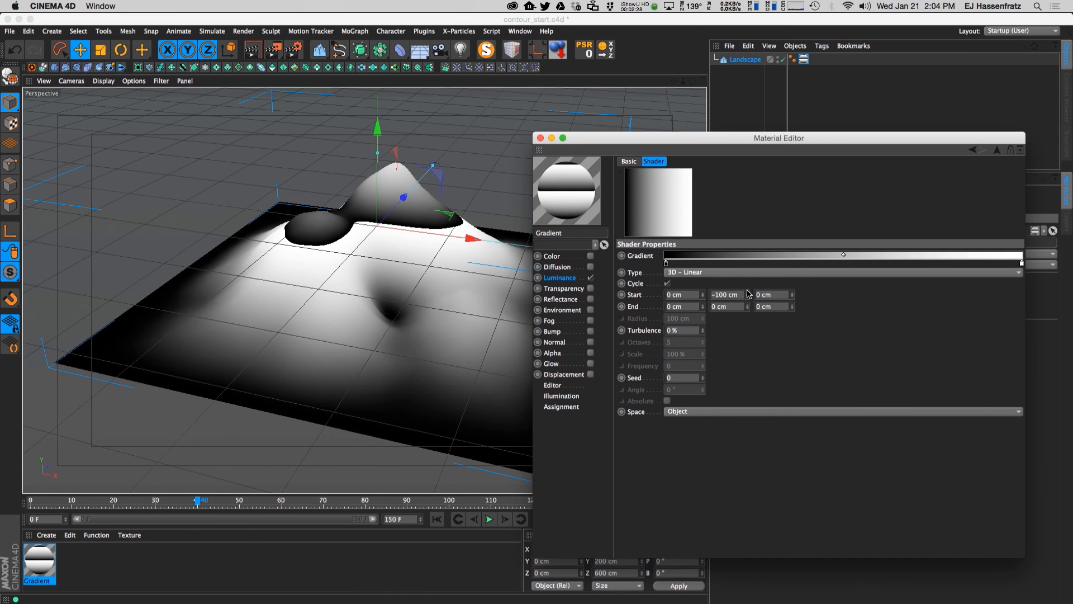
- Check the Landscape object's size properties against the gradient's Start value
left_click(768, 99)
left_click_drag(866, 137, 471, 163)
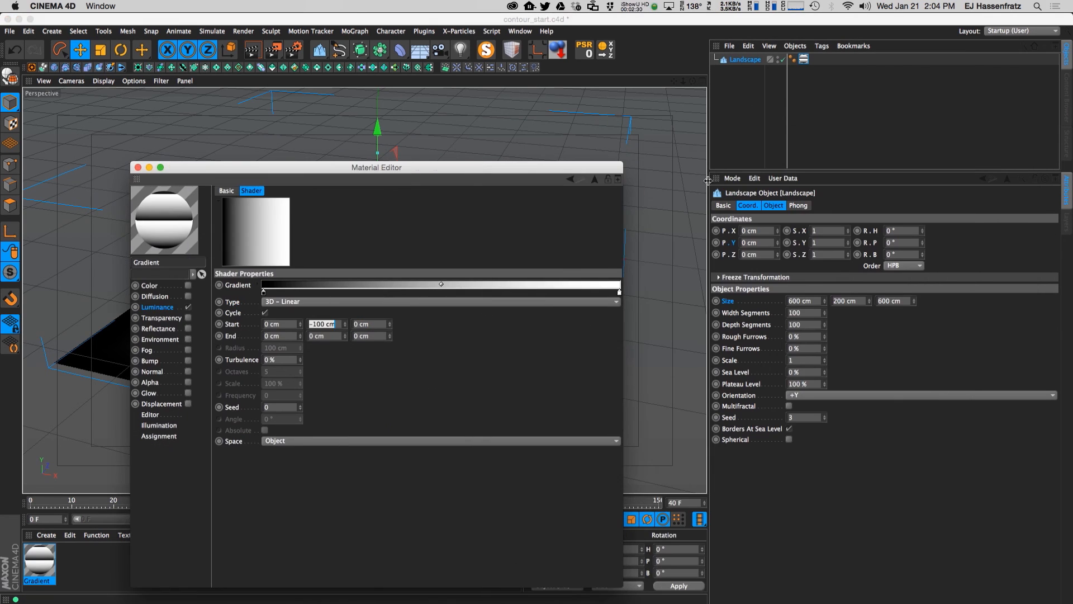
left_click_drag(365, 168, 789, 140)
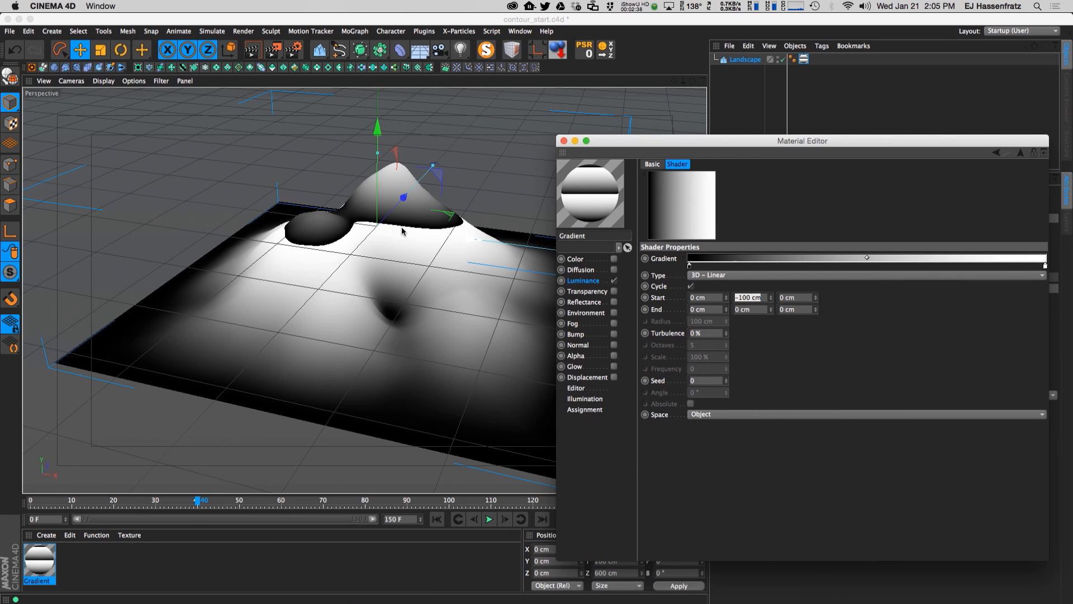
- Raise the gradient's End Y value to 75 cm so white reaches the mountain peak
left_click_drag(771, 308, 774, 318)
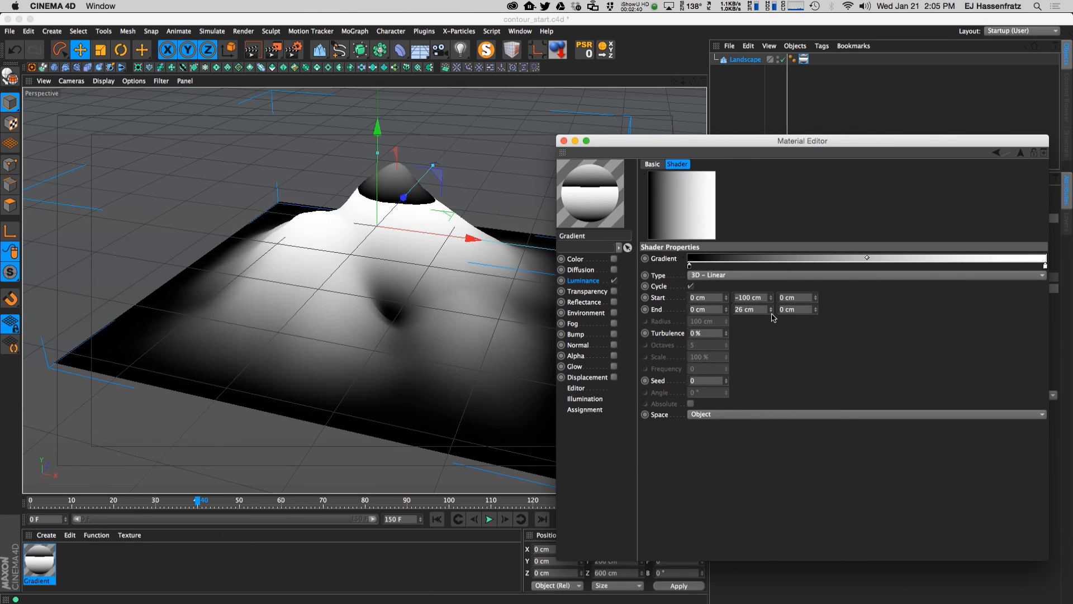
left_click(772, 311)
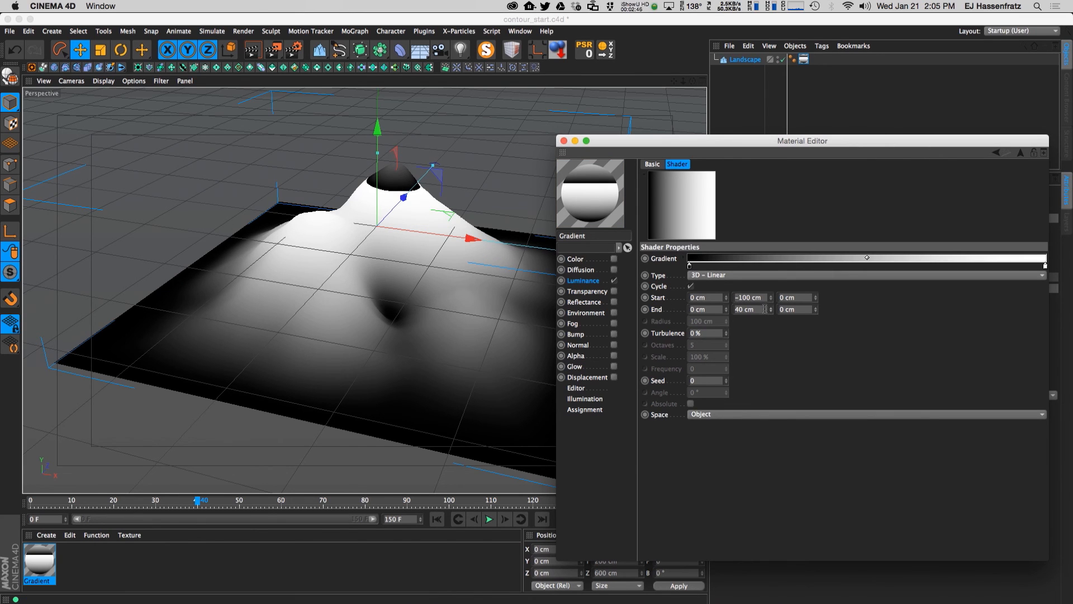
left_click_drag(773, 310, 772, 315)
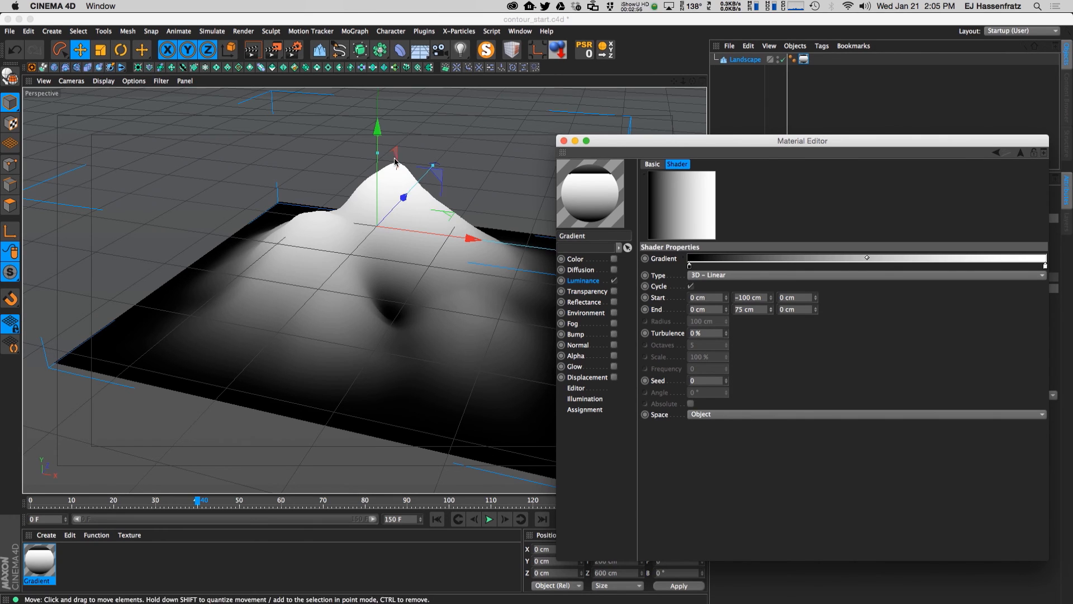
- Colour the gradient's start knot purple and add a pinkish-red knot at the gradient's midpoint
double_click(691, 266)
left_click(654, 299)
left_click(709, 312)
left_click(867, 266)
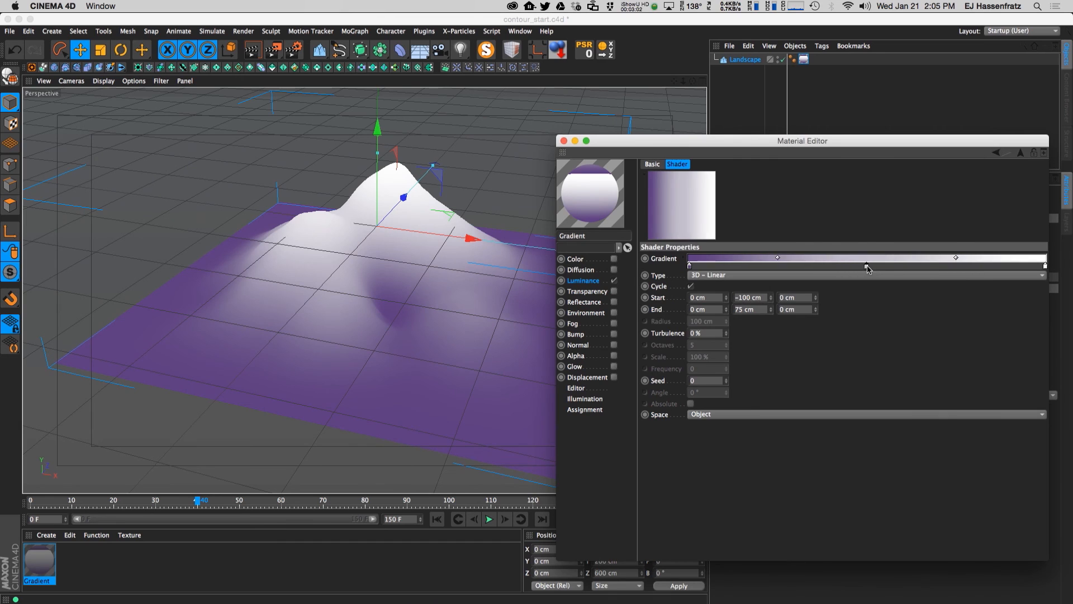
double_click(867, 267)
left_click(861, 303)
left_click(904, 323)
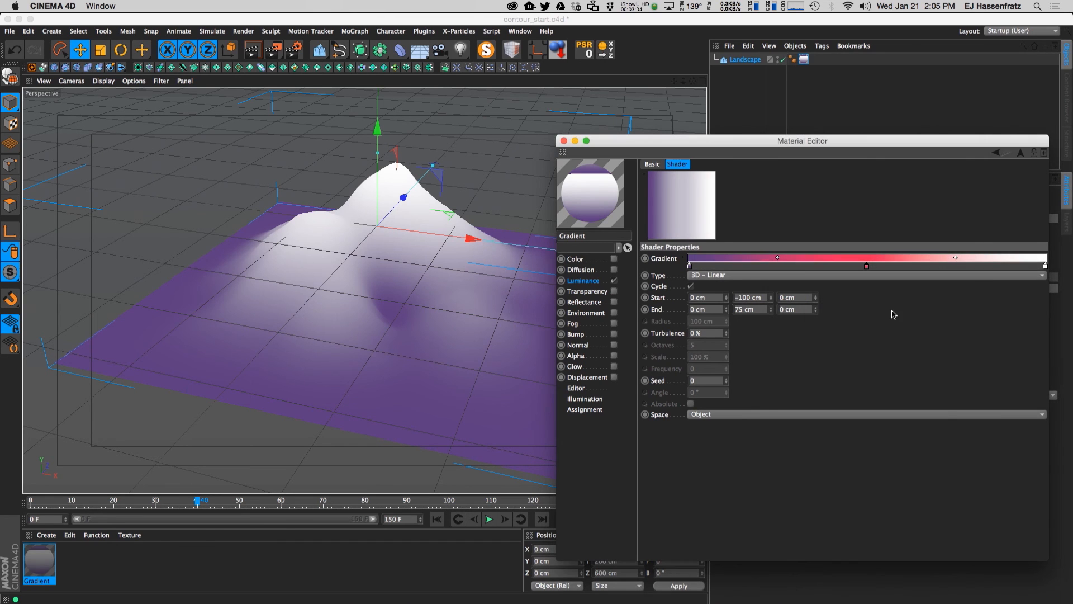
- Colour the gradient's end knot golden yellow, shift the pinkish-red middle knot slightly towards the purple end, and close the material
double_click(1044, 265)
left_click(966, 300)
left_click(1008, 312)
left_click_drag(861, 266, 829, 267)
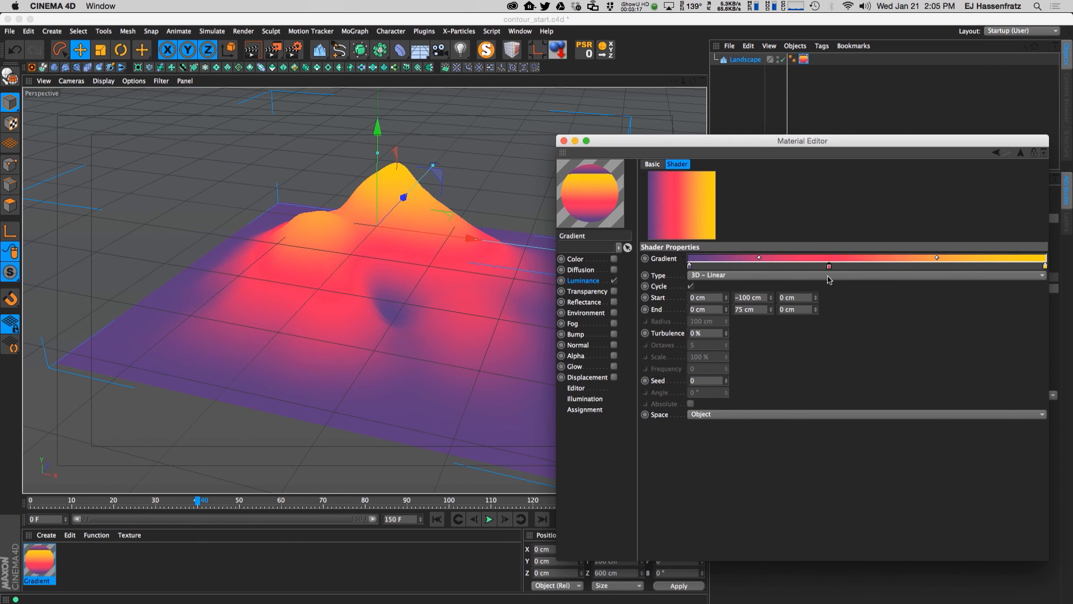
left_click(564, 141)
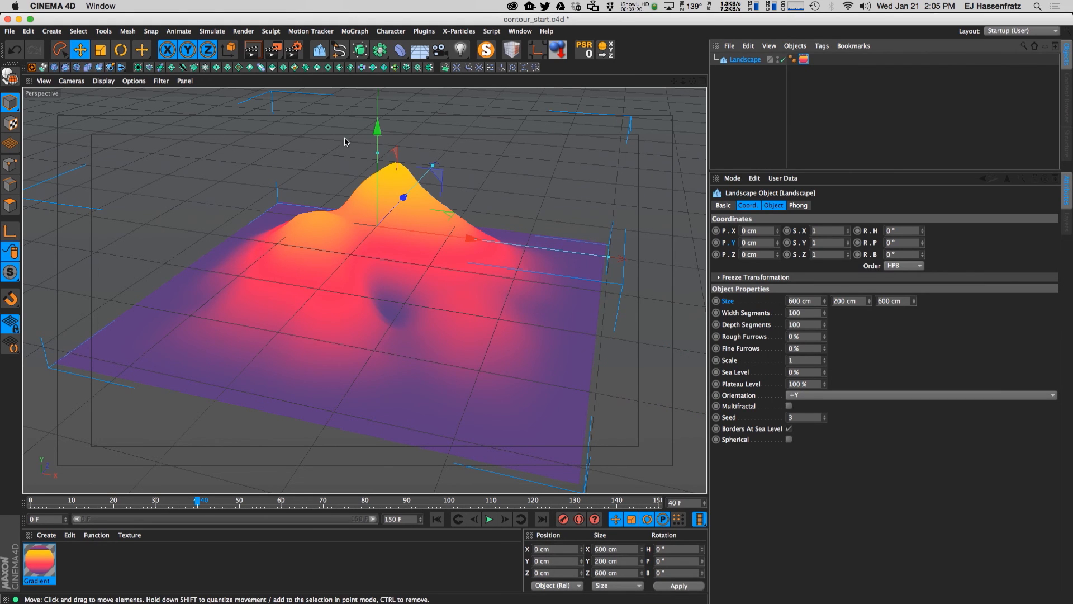
- Add the Sketch and Toon effect to the render settings and keep its window clear of the landscape
left_click(299, 52)
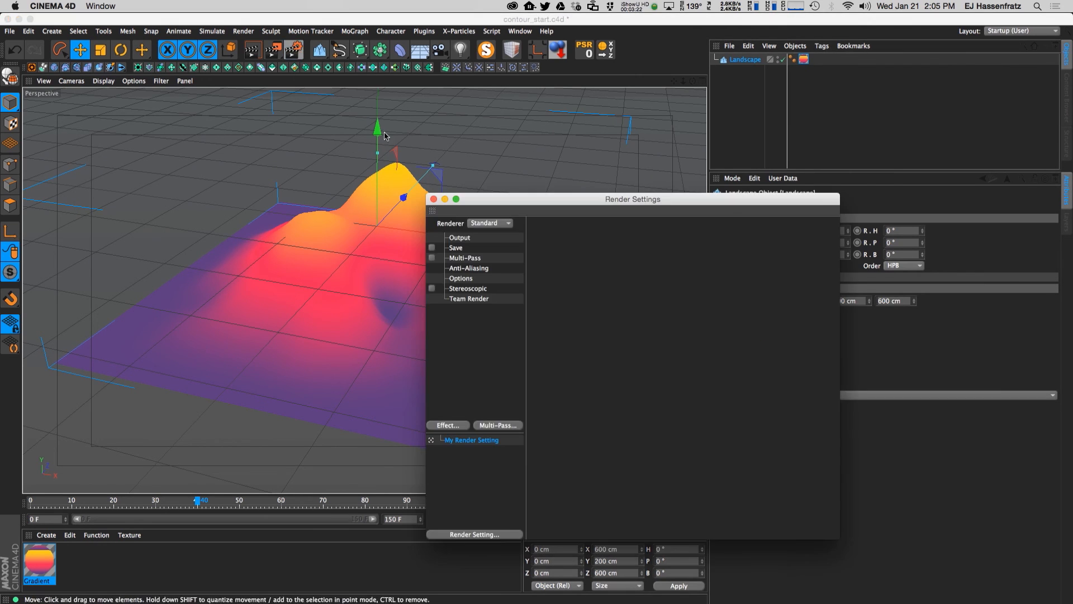
left_click_drag(548, 213, 347, 146)
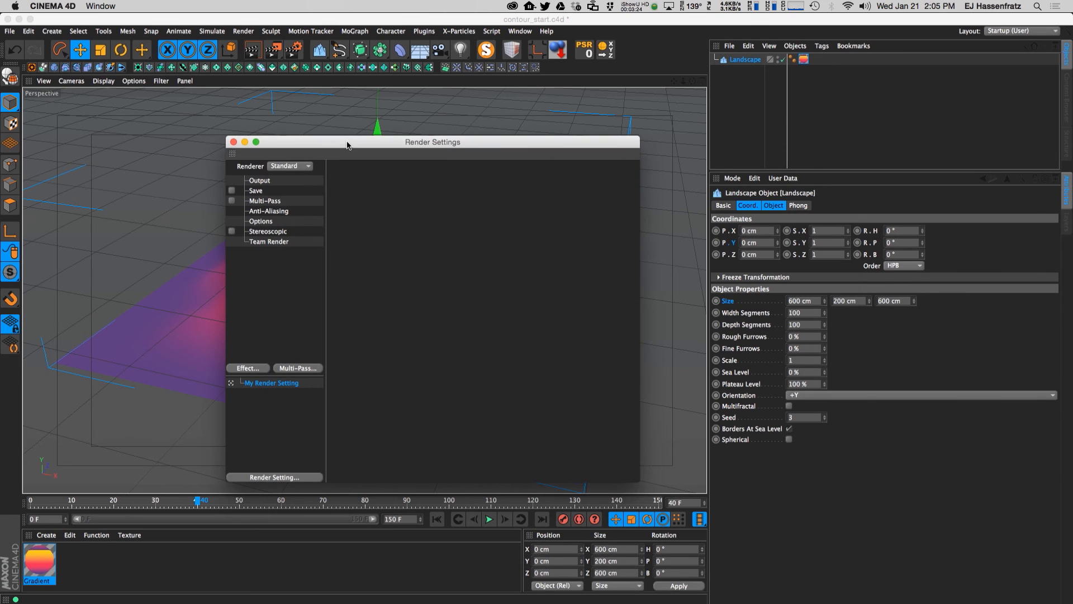
left_click(267, 368)
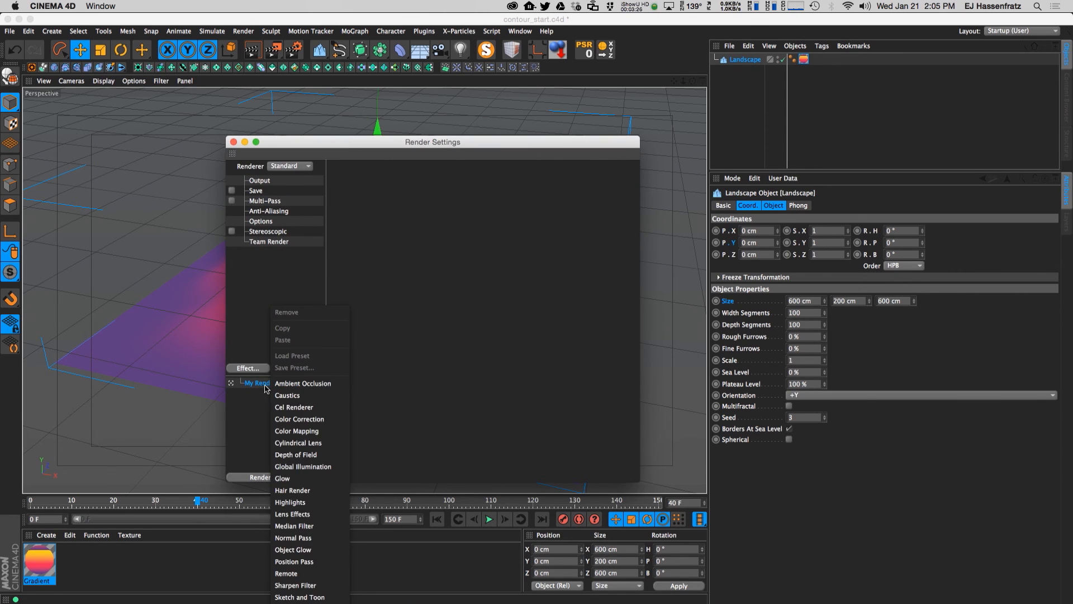
left_click(291, 597)
left_click_drag(305, 150, 634, 146)
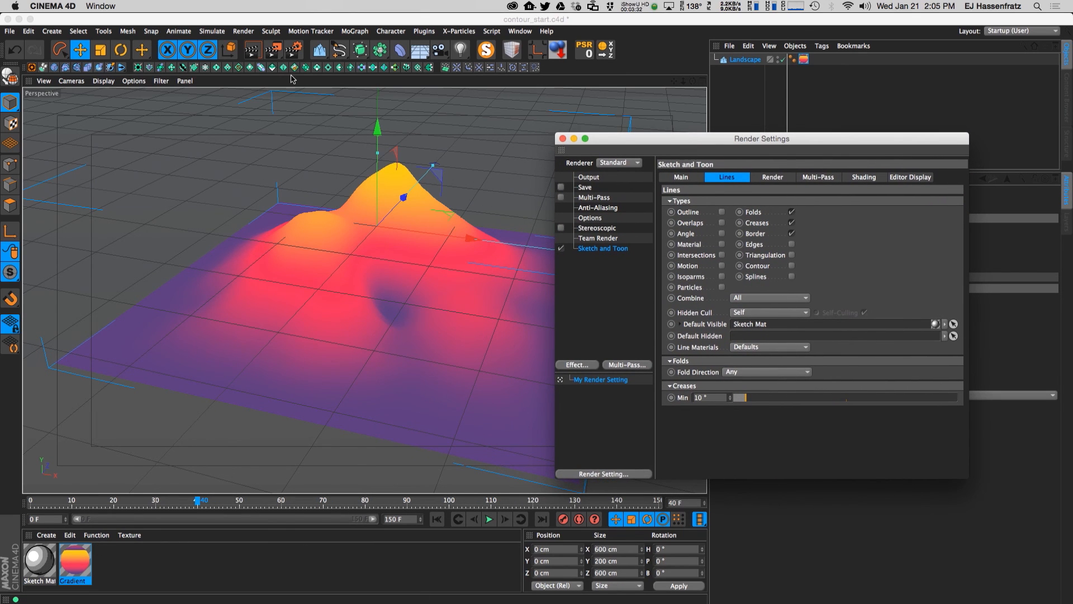
- Turn on an interactive render region covering the perspective view
left_click_drag(284, 52, 327, 218)
left_click_drag(633, 143, 866, 120)
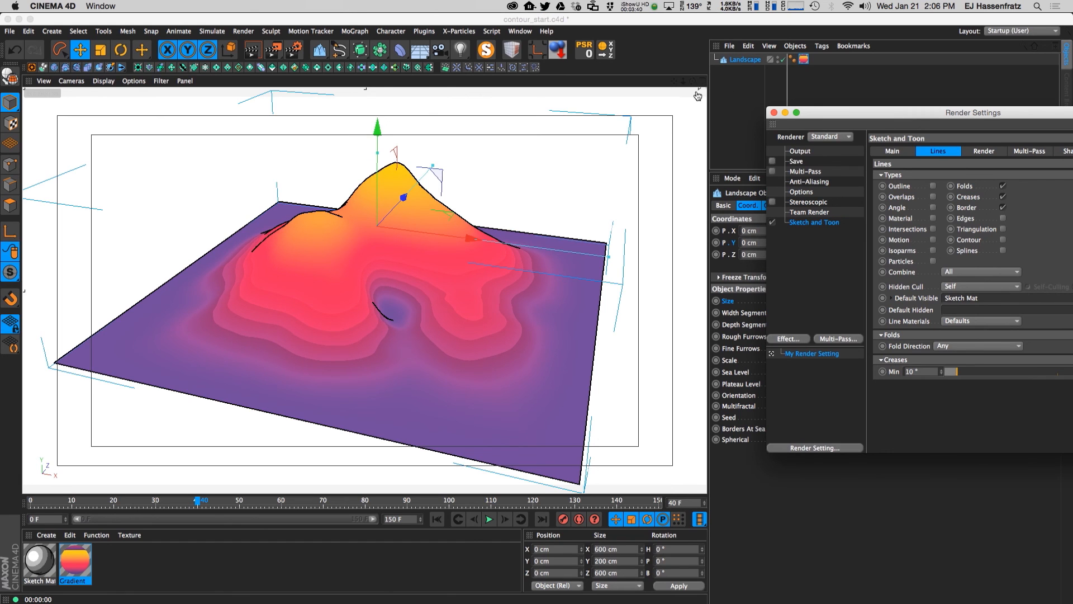
left_click_drag(854, 113, 640, 133)
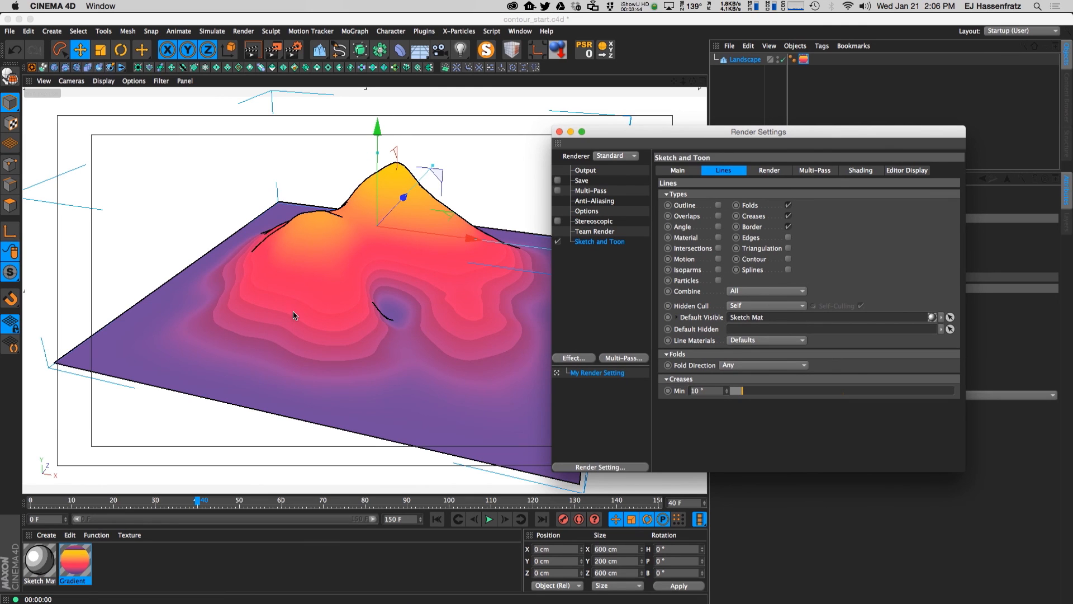
- Turn off the Folds, Creases and Border line types and enable Resolution Independent rendering for Sketch and Toon
left_click(788, 216)
left_click(787, 205)
left_click(788, 226)
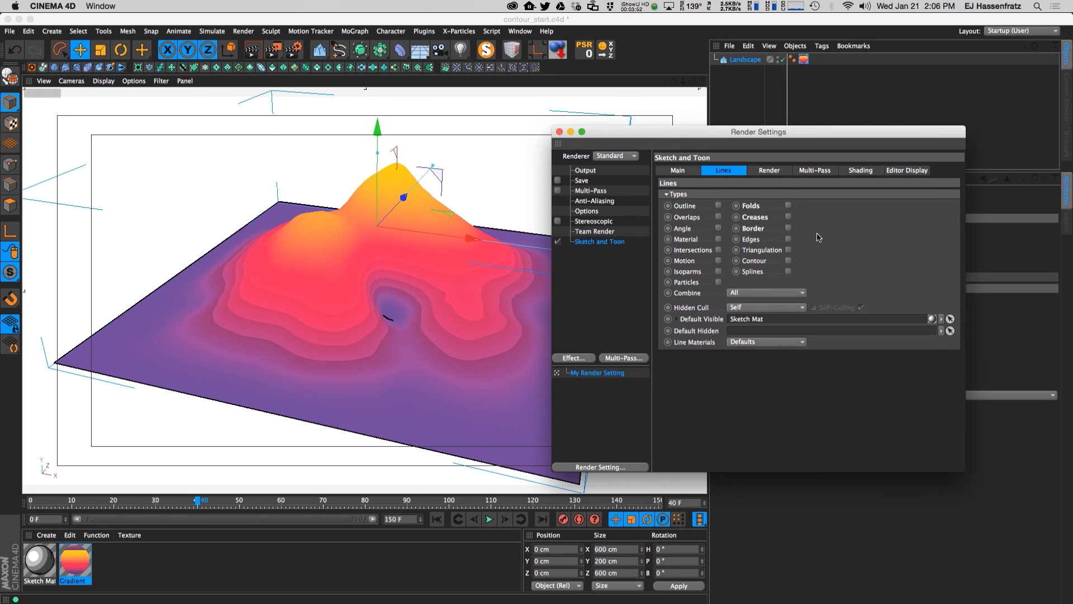
left_click(764, 174)
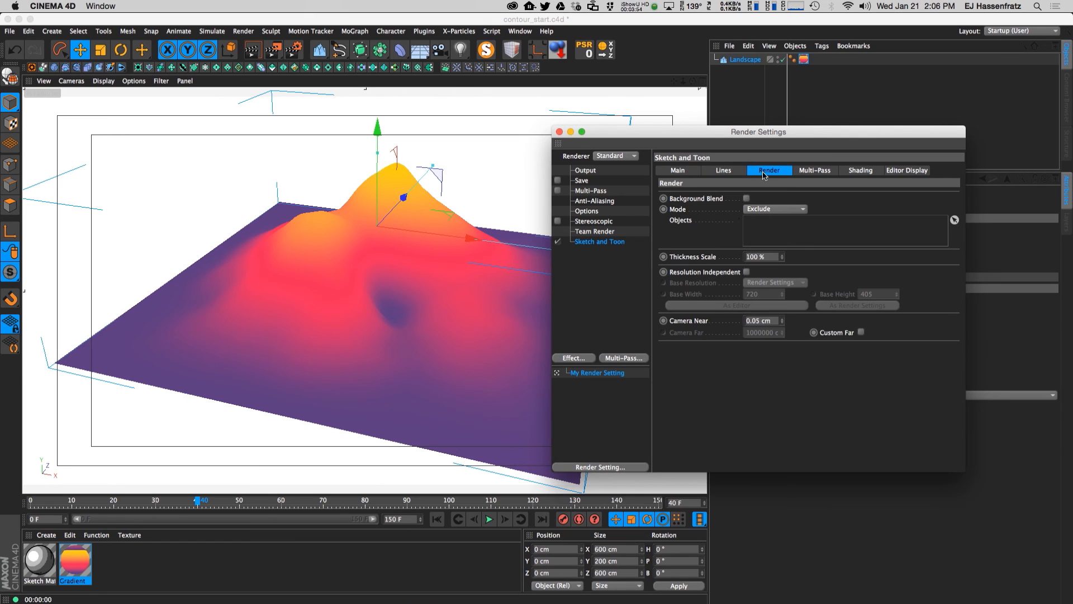
left_click(746, 272)
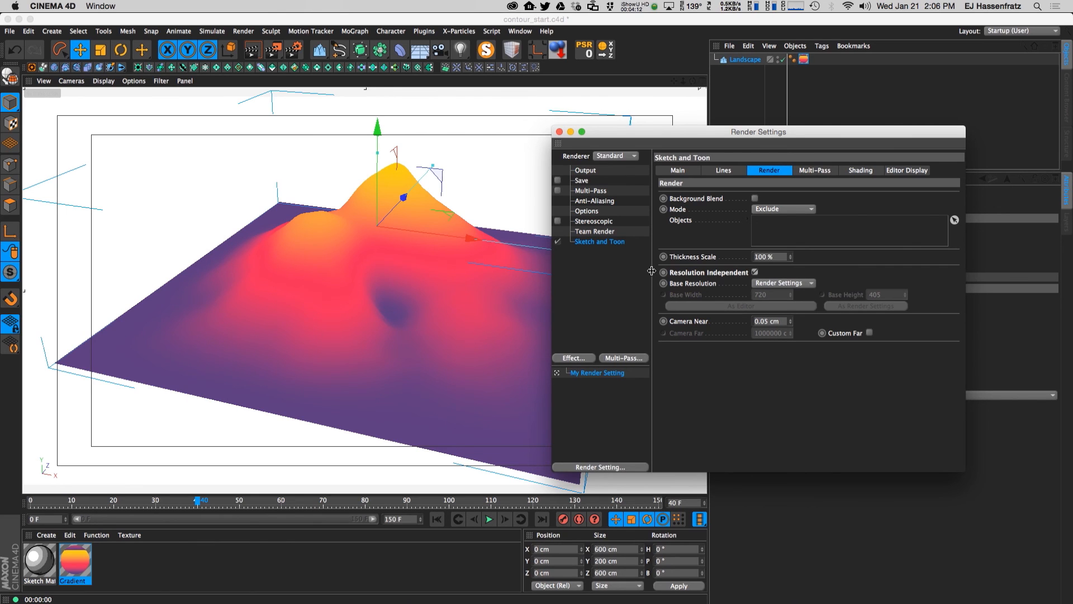
- Set the Sketch and Toon shading background to Color, using the purple swatch with RGB 93, 61, 128
left_click(811, 175)
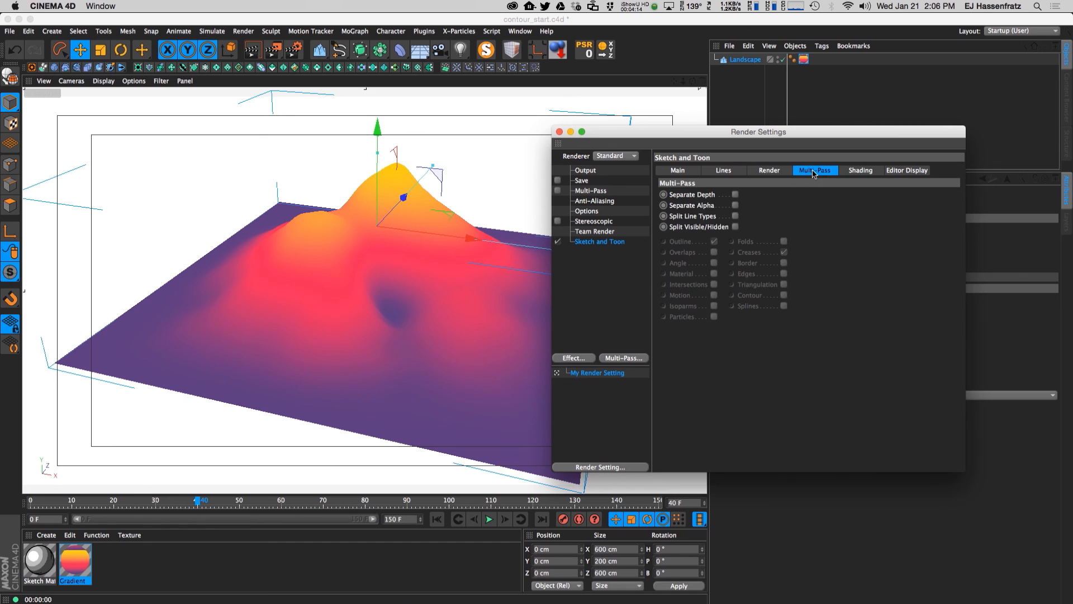
left_click(844, 172)
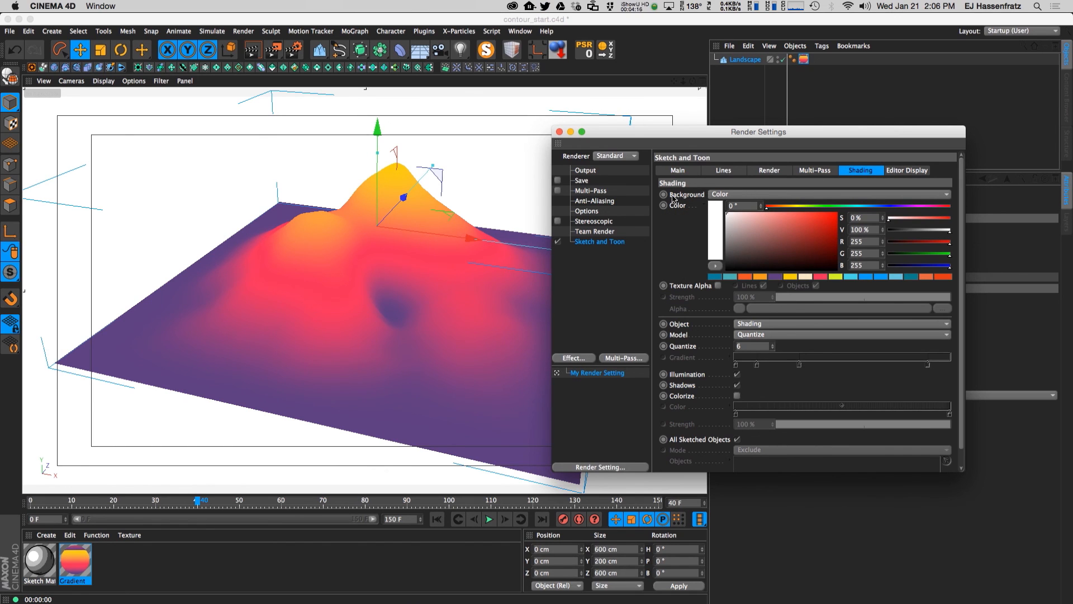
left_click(723, 195)
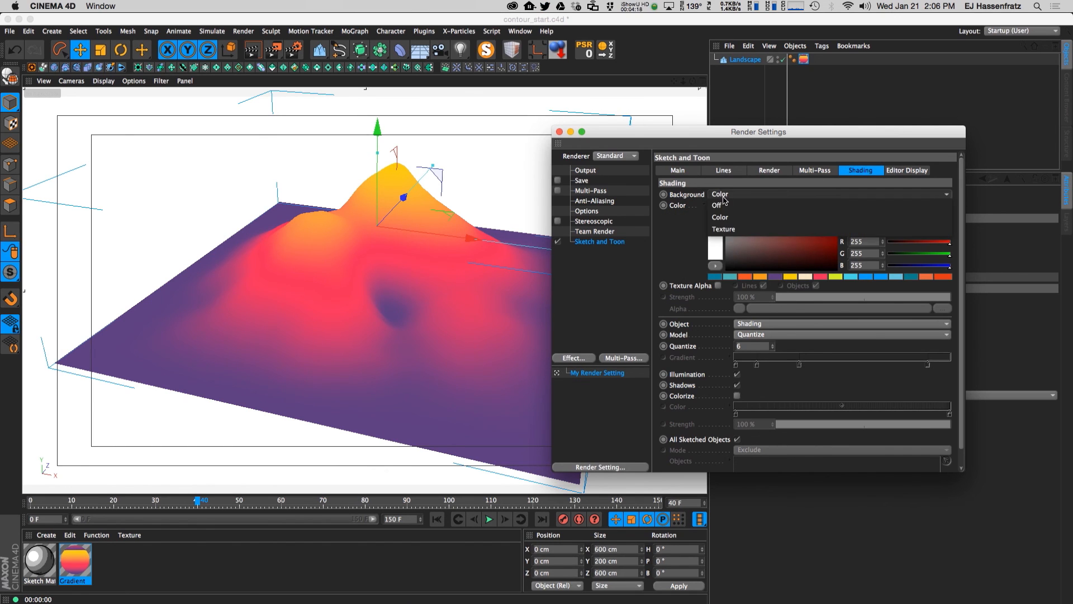
left_click(721, 205)
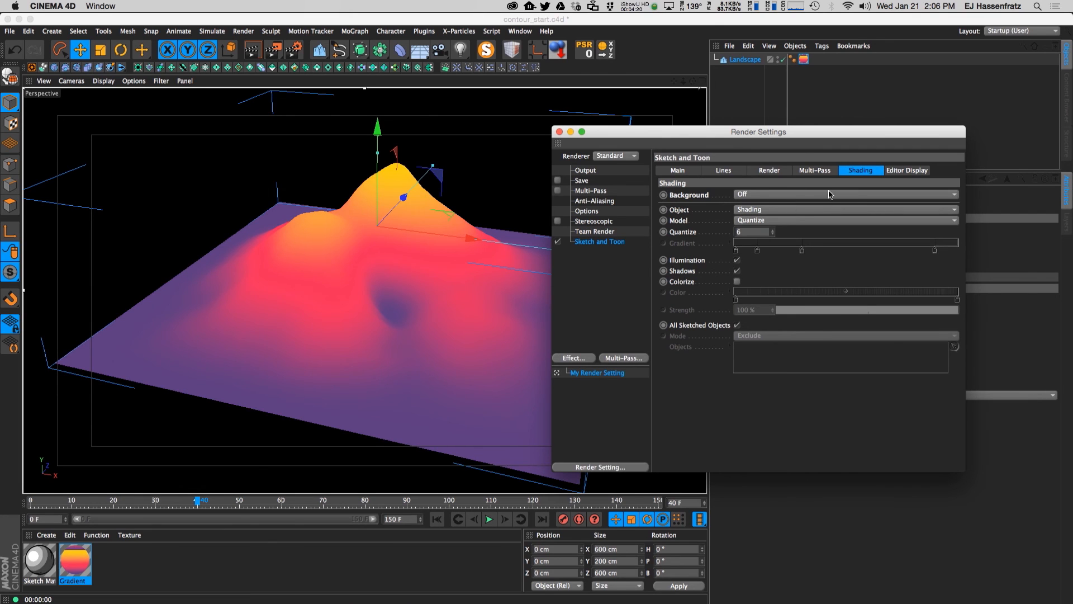
left_click(829, 195)
left_click(797, 218)
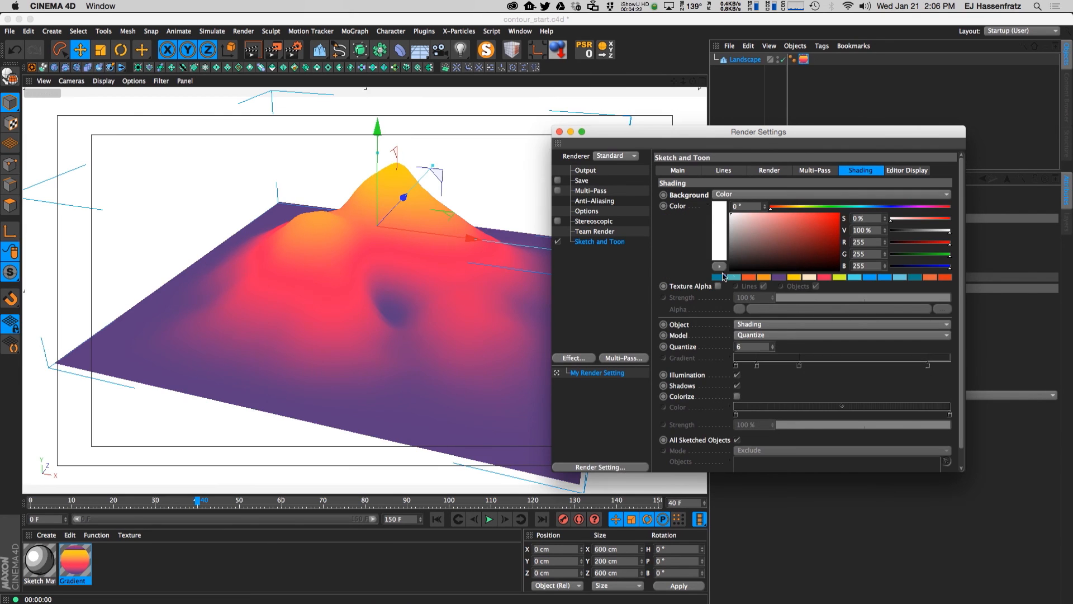
left_click(779, 277)
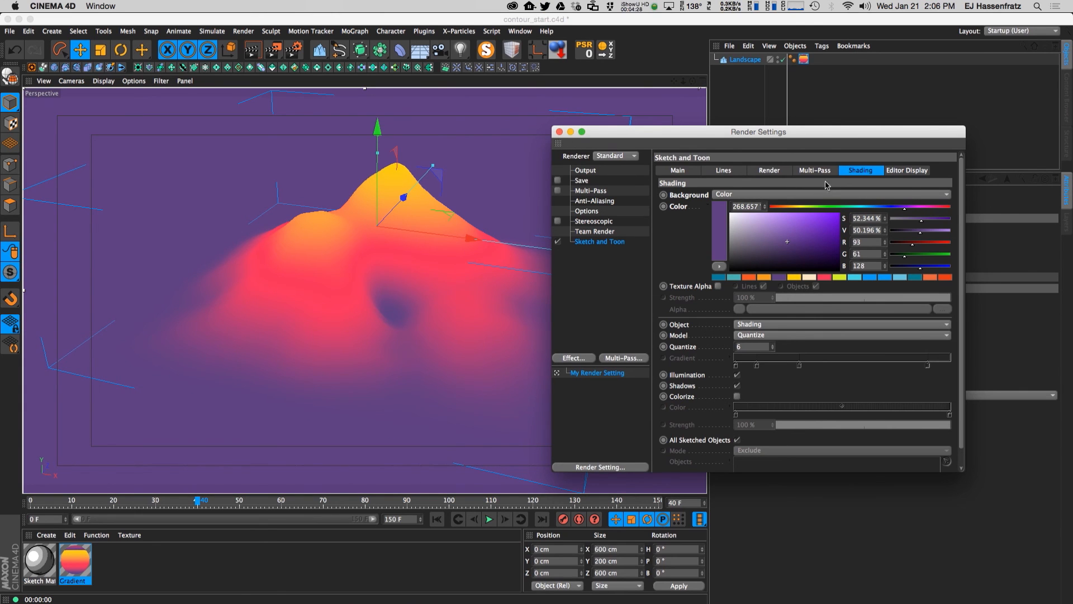
- Set the Sketch and Toon object shading to Off so the gradient is not quantized
left_click(772, 334)
left_click(771, 337)
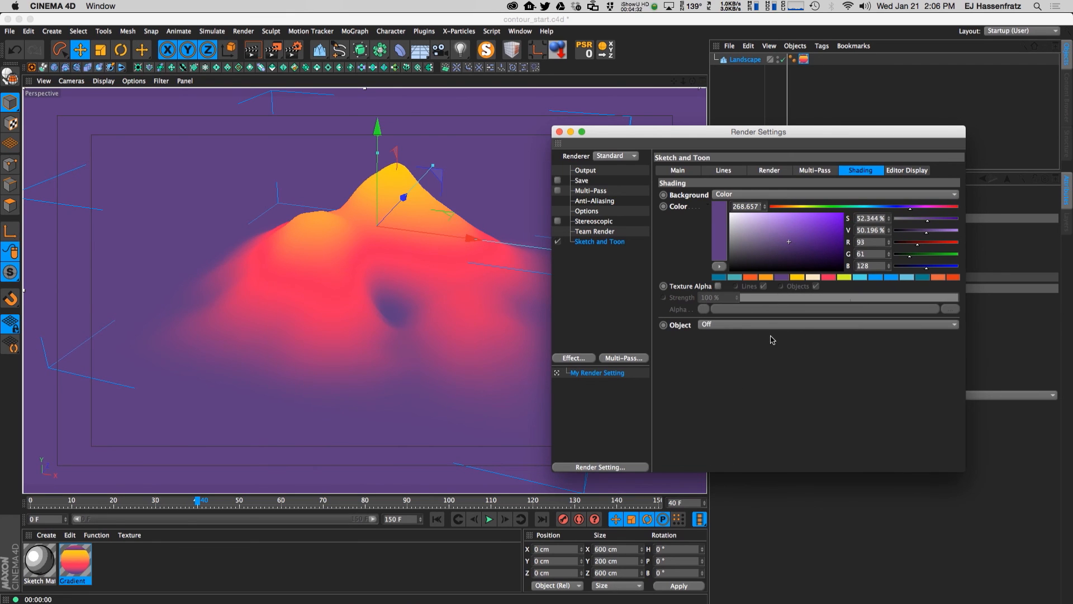
left_click(718, 327)
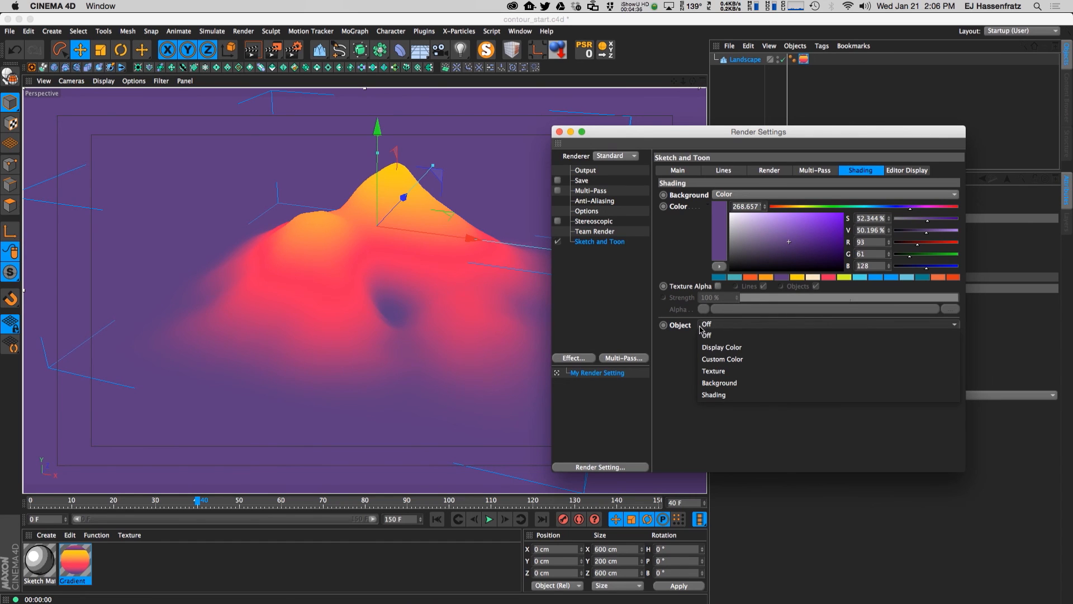
left_click(807, 421)
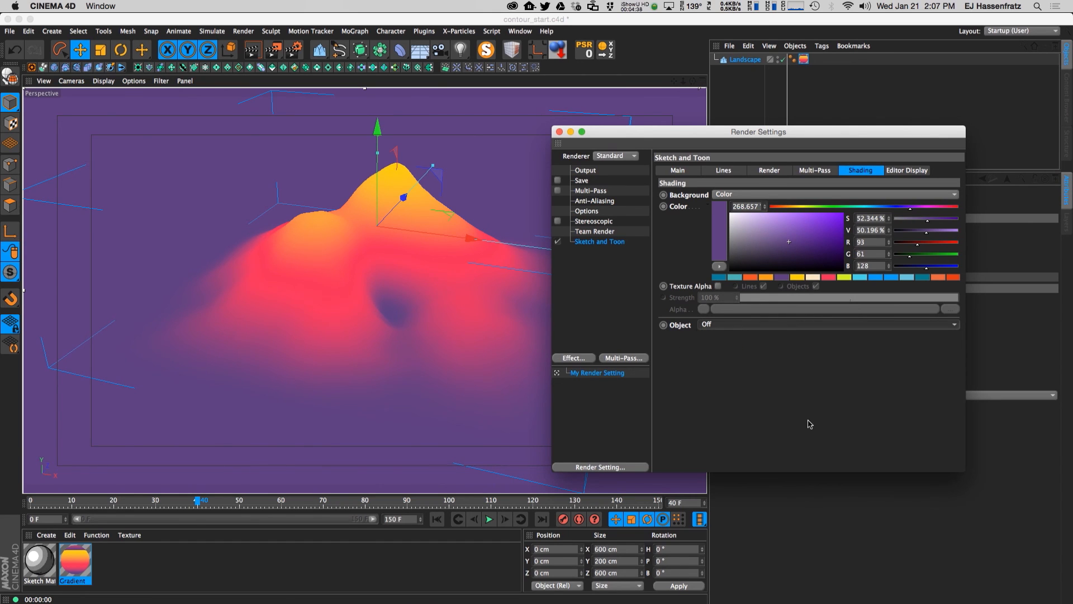
- Enable the Contour line type for Sketch and Toon and set its Position to Object Y
left_click(734, 175)
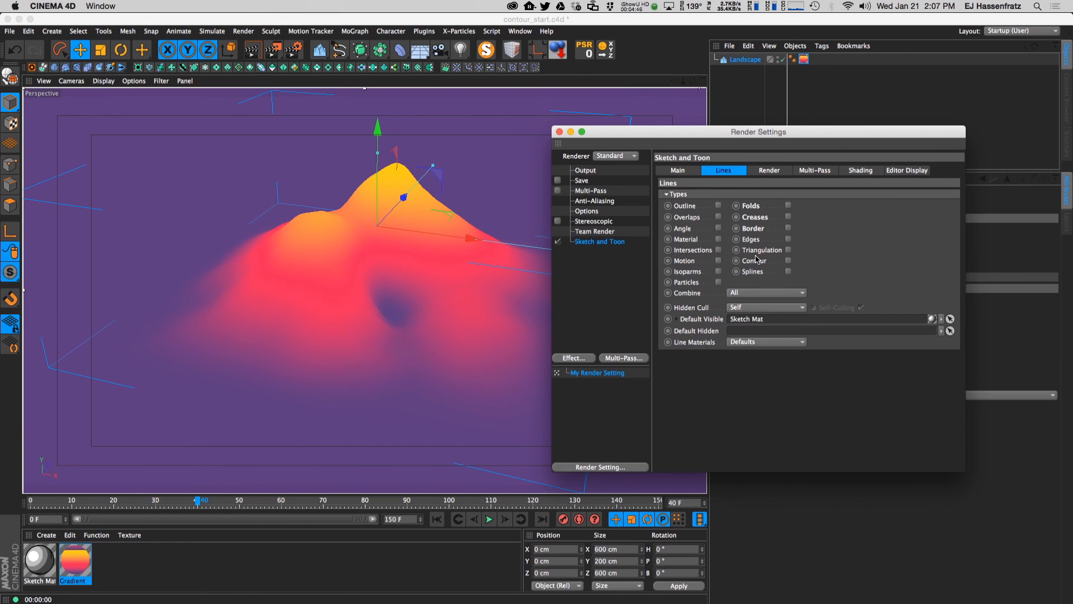
left_click(788, 260)
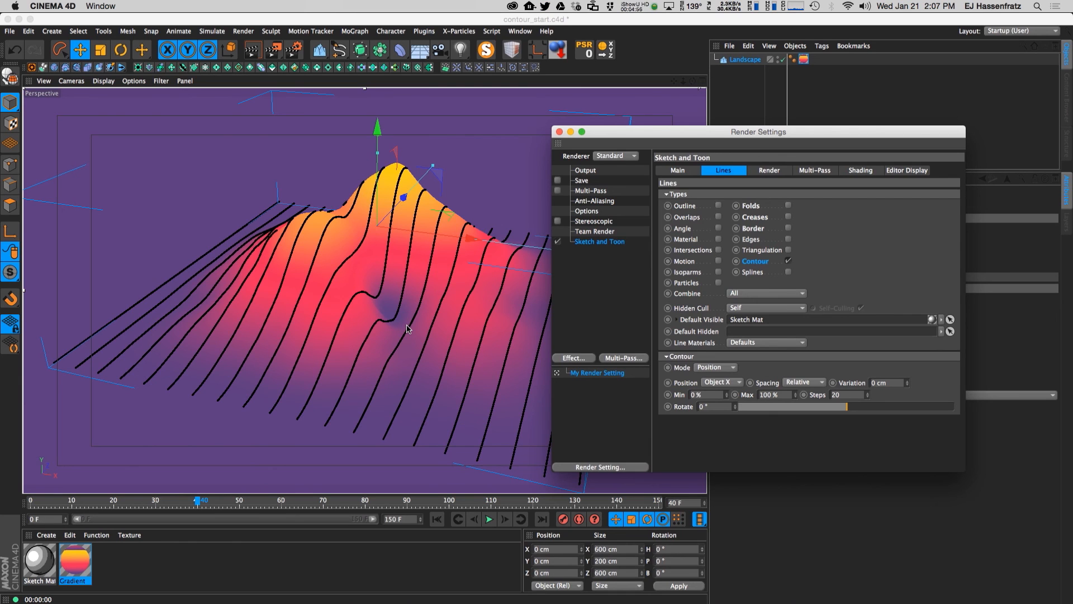
left_click(715, 382)
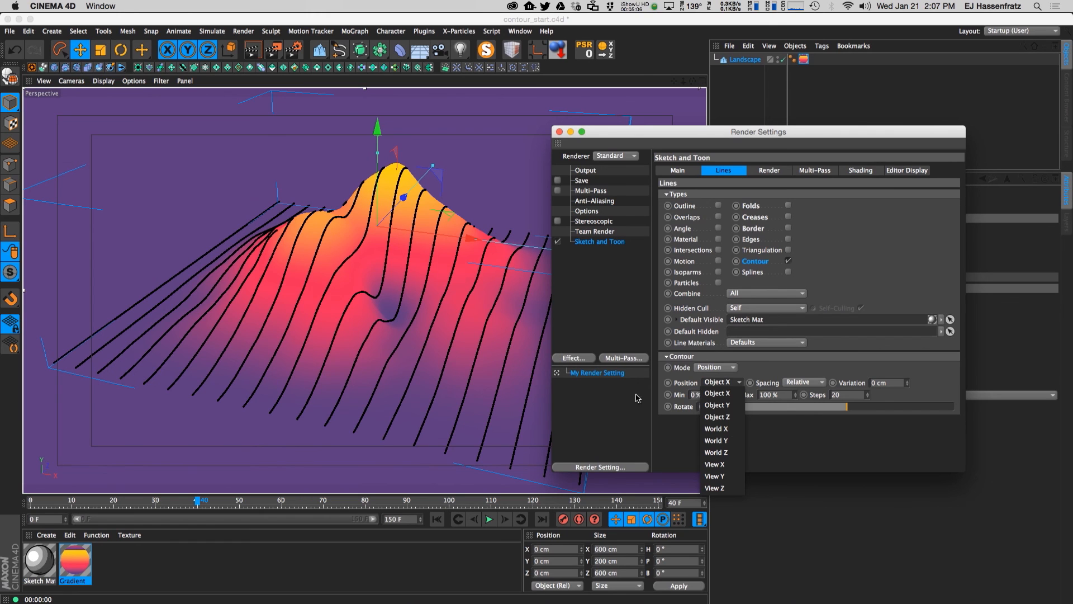
left_click(718, 404)
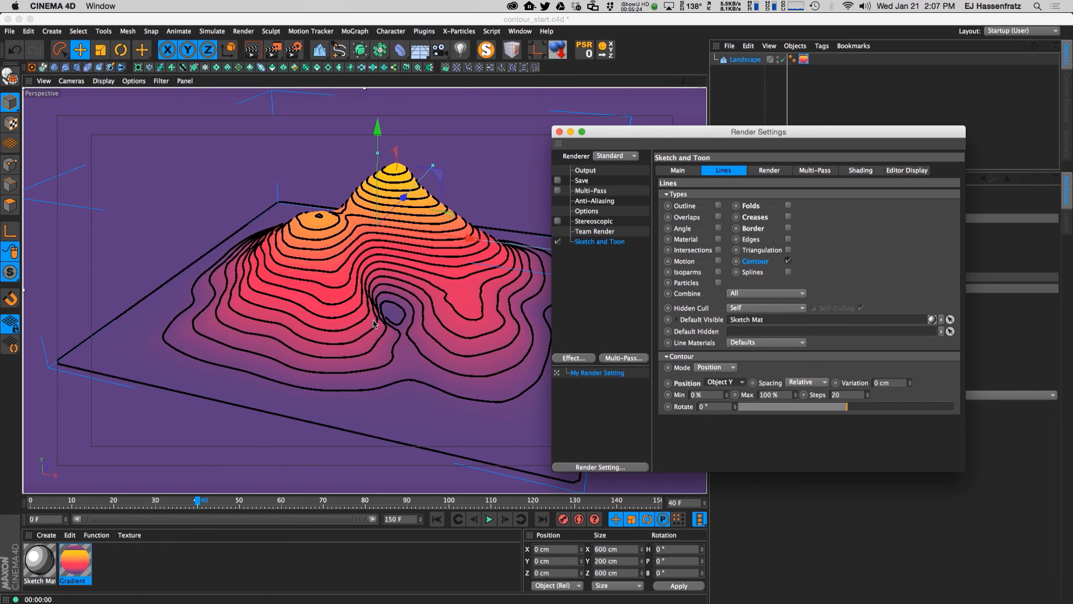
- Switch the contour Position to World Y and test it by moving the Landscape vertically
left_click(721, 383)
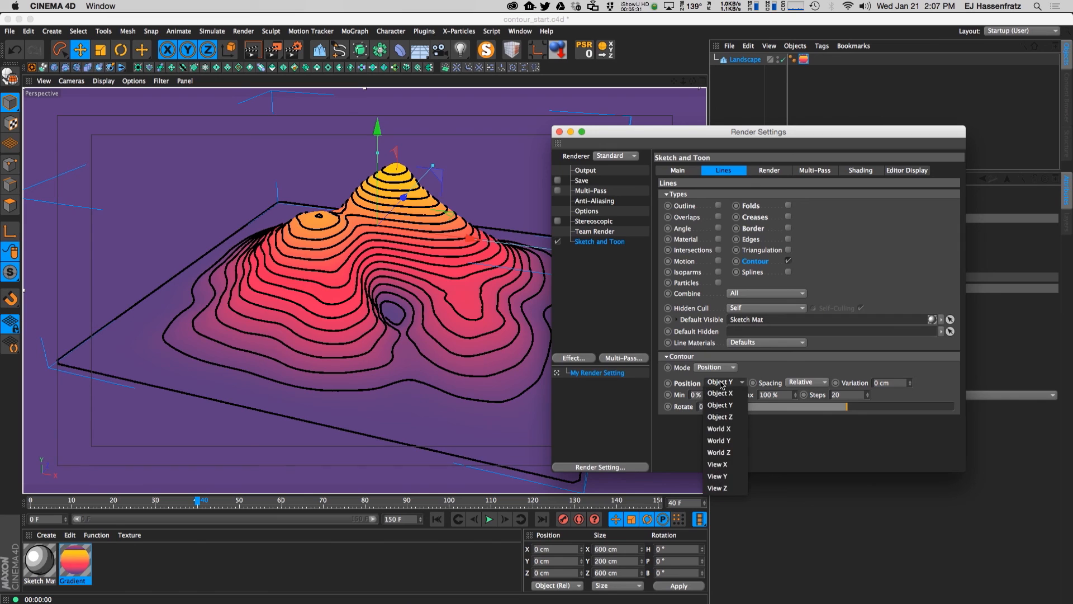
left_click(732, 441)
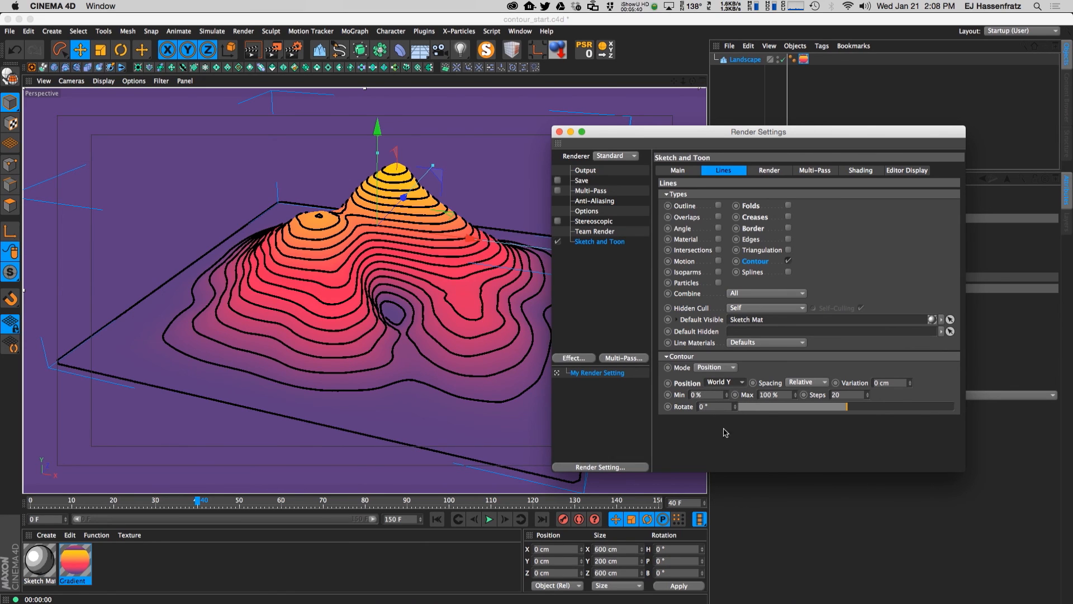
mouse_move(377, 130)
left_mouse_down()
mouse_move(379, 159)
mouse_move(378, 127)
left_mouse_up()
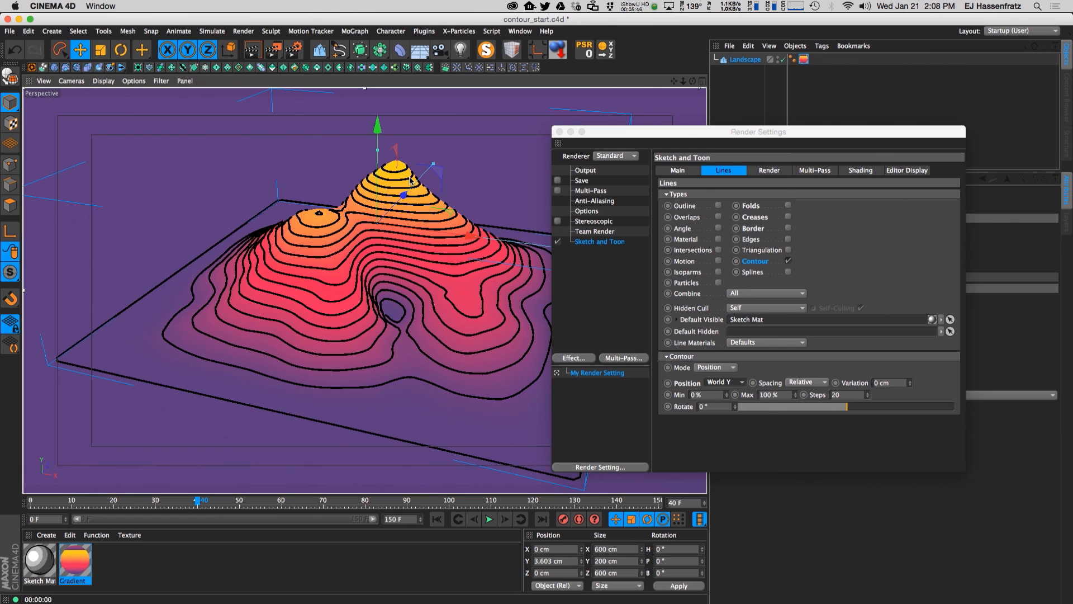
key("super+z")
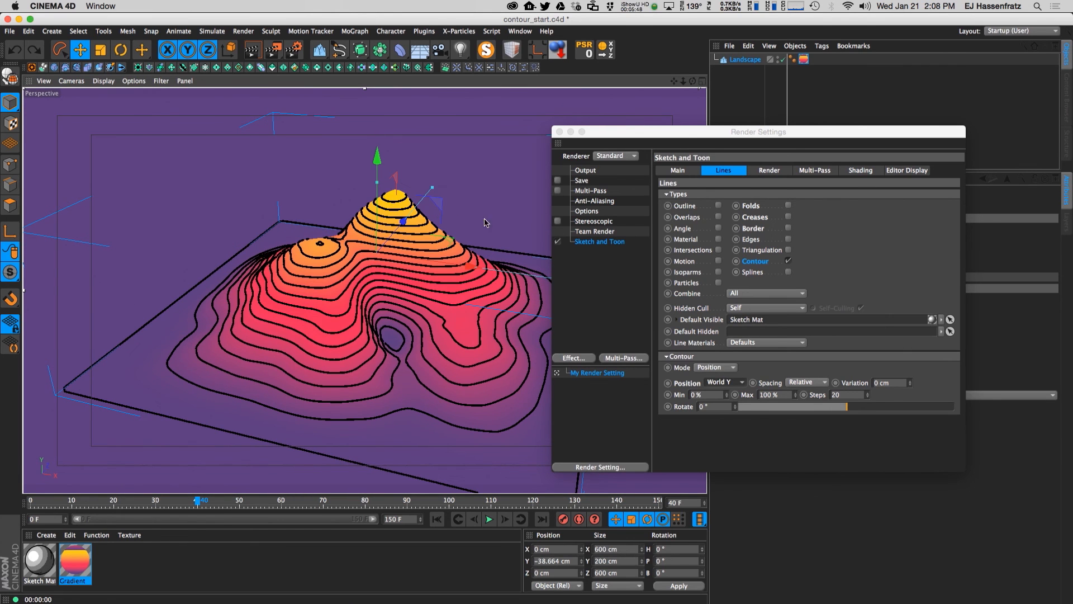
- With the contour Position set to Object Y, move the Landscape to about 11.4 cm in Y and undo the squash of its height
left_click(714, 385)
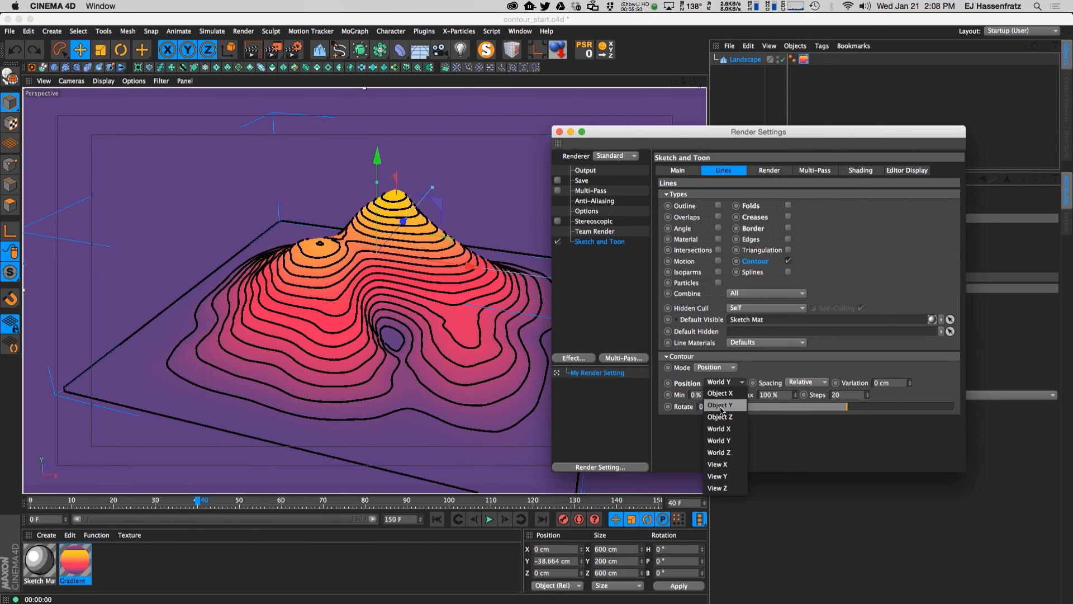
left_click(721, 408)
left_click_drag(378, 162, 377, 185)
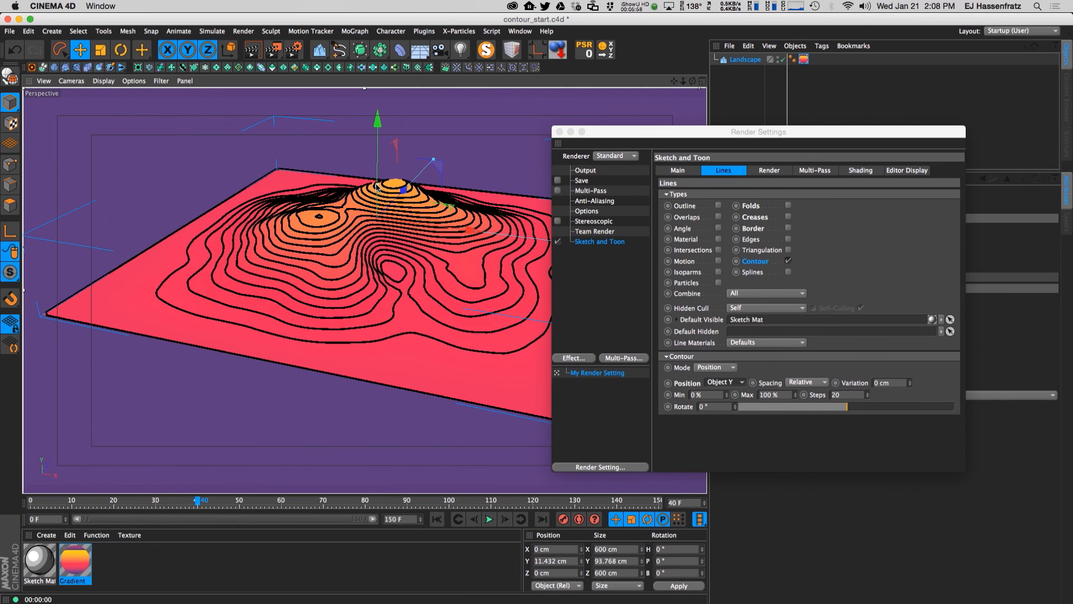
key("super+z")
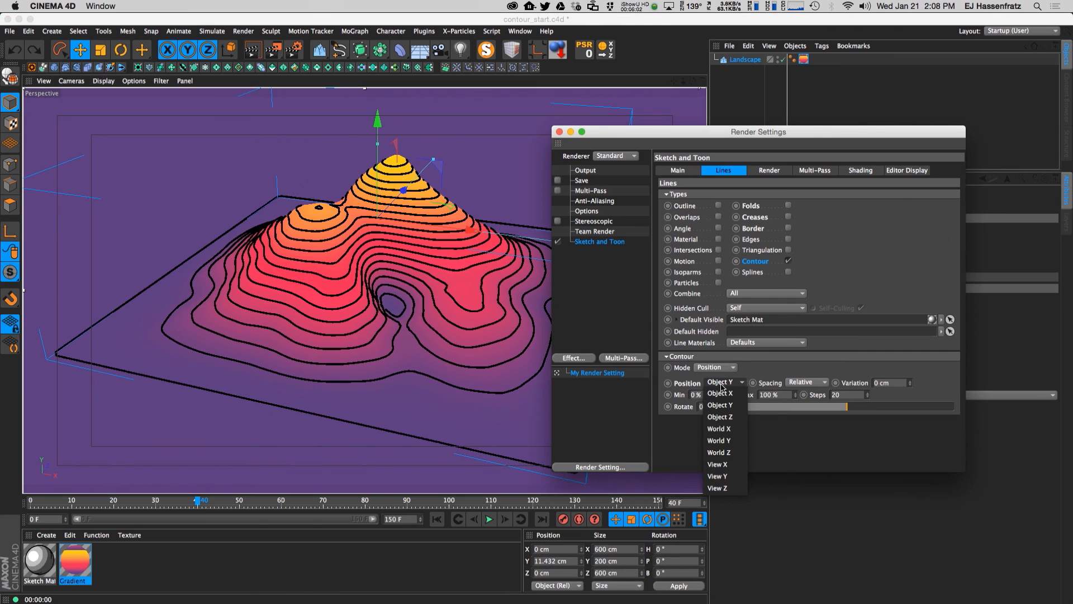
- Set the contour Position to World Y and raise the contour Variation to about 21 cm
left_click(719, 440)
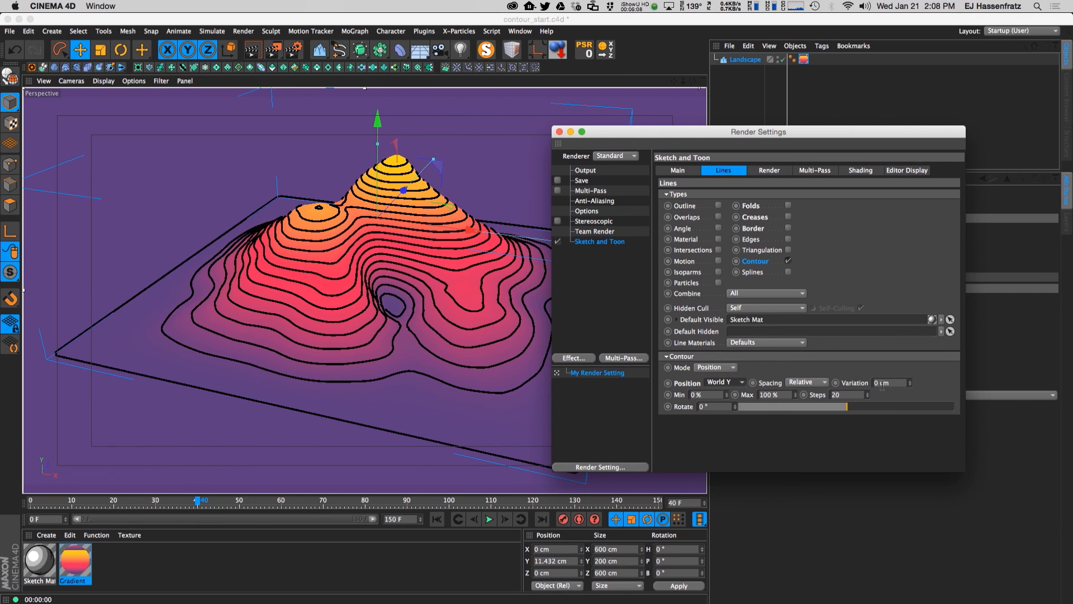
left_click_drag(910, 382, 915, 384)
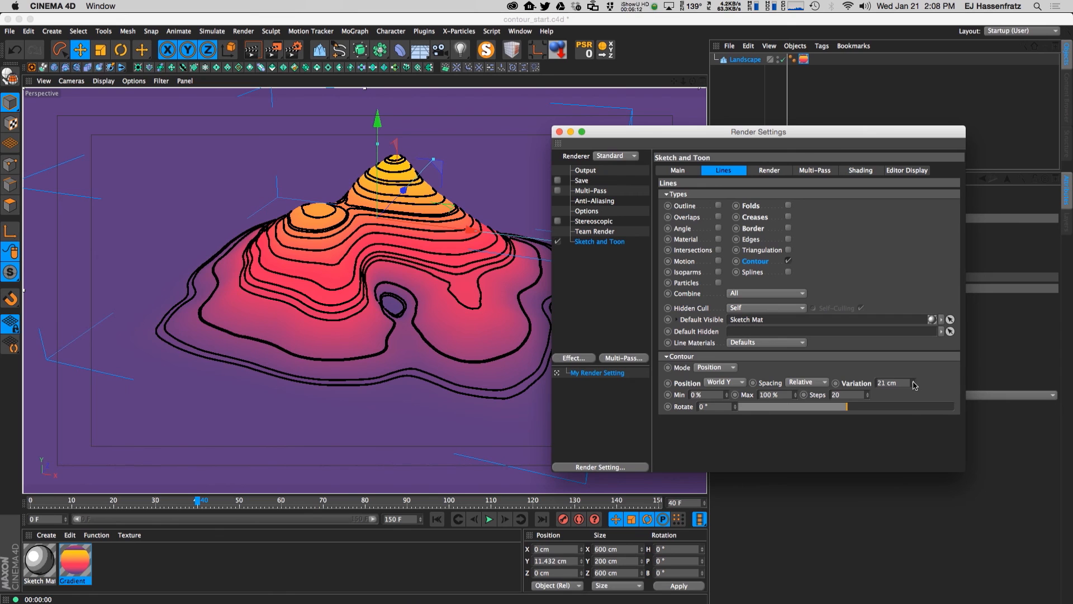
- Lower the contour Variation to 3 cm and, after trying sparser and denser lines, set the contour Steps to 18
left_click_drag(915, 385, 914, 383)
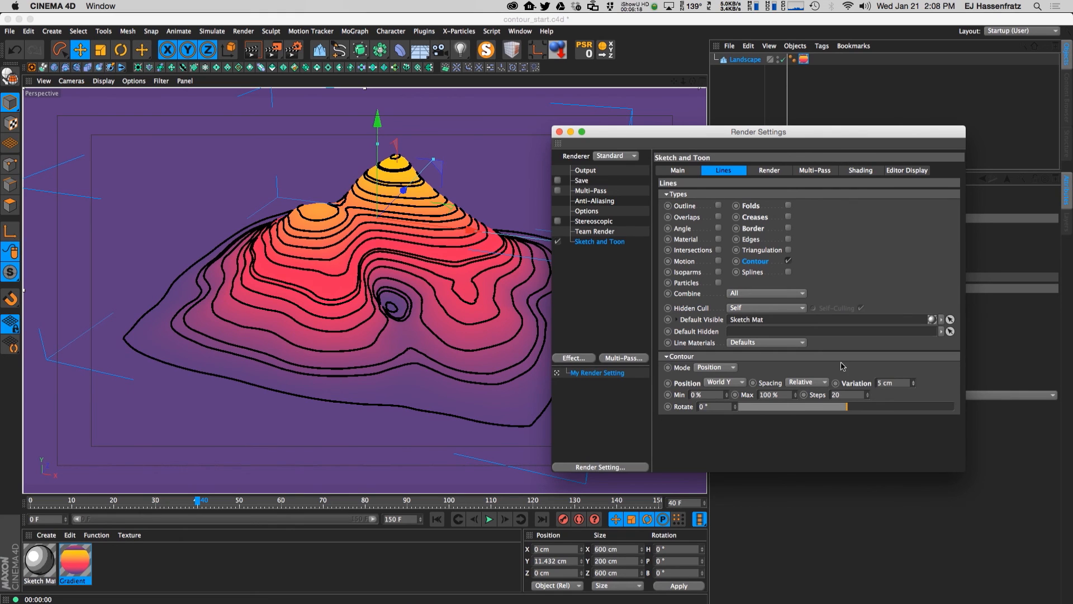
left_click_drag(913, 385, 912, 386)
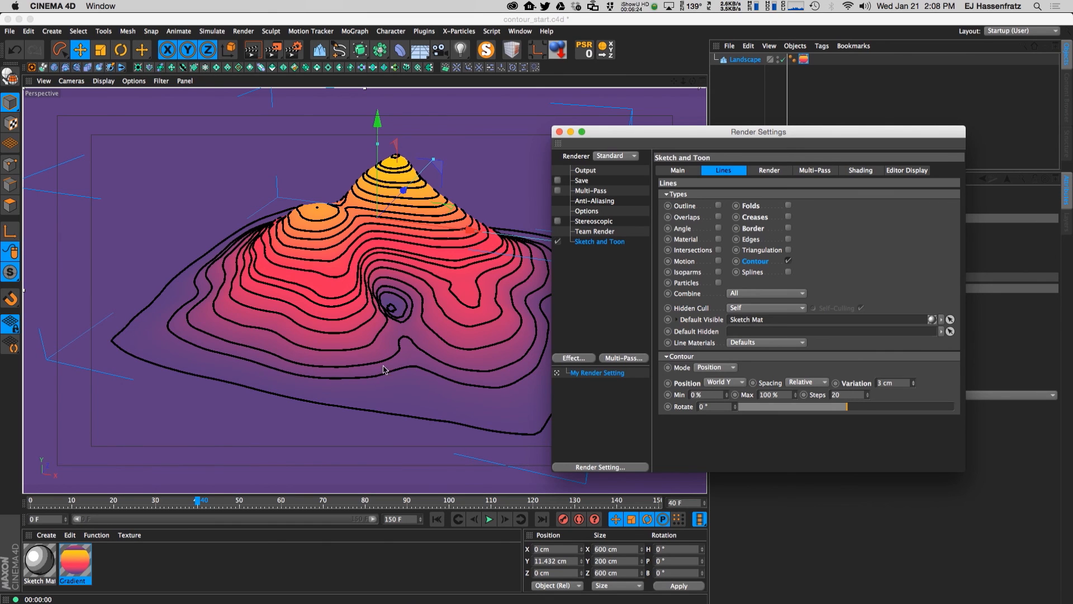
left_click_drag(866, 398, 869, 398)
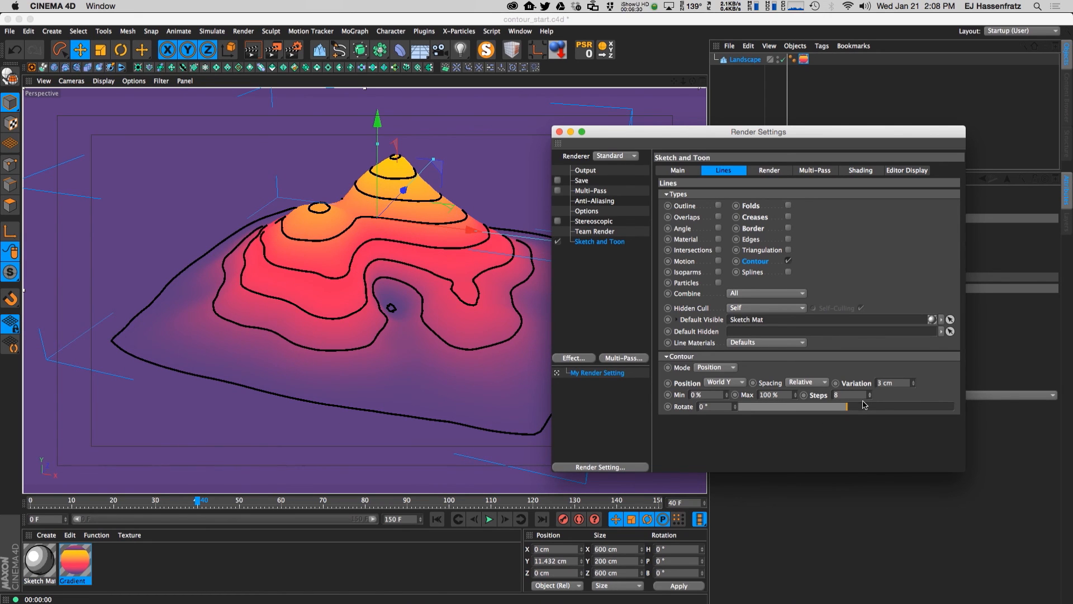
left_click_drag(870, 398, 870, 400)
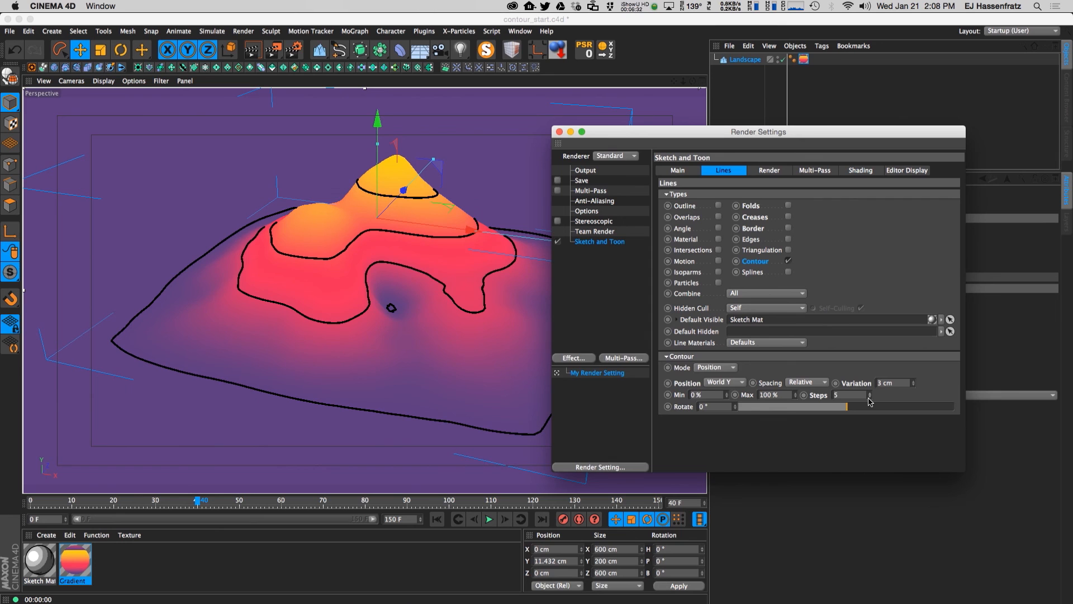
left_click_drag(869, 400, 870, 400)
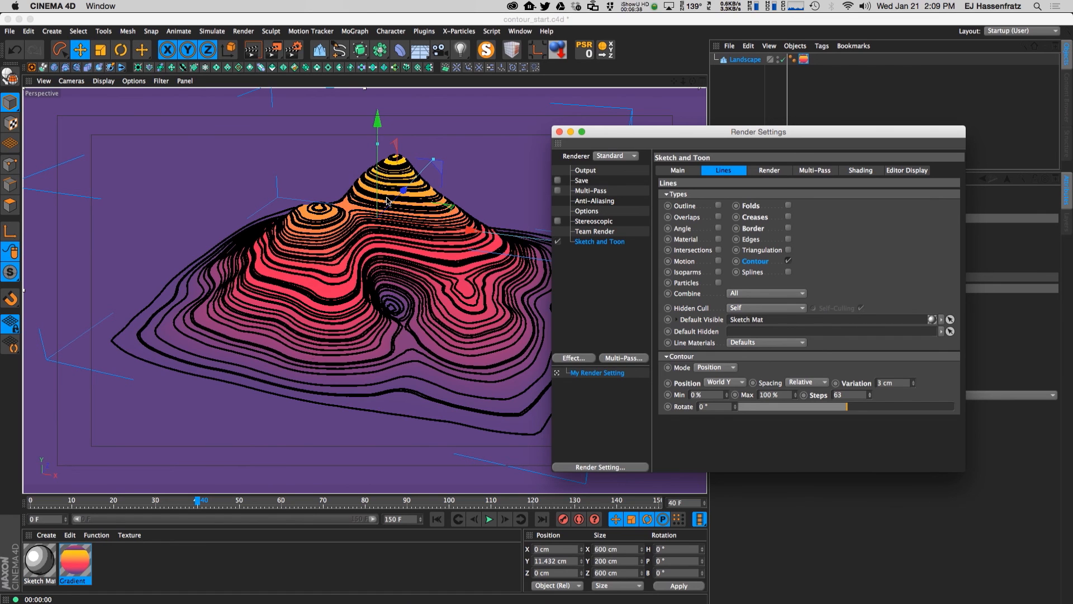
left_click_drag(869, 394, 870, 400)
double_click(852, 394)
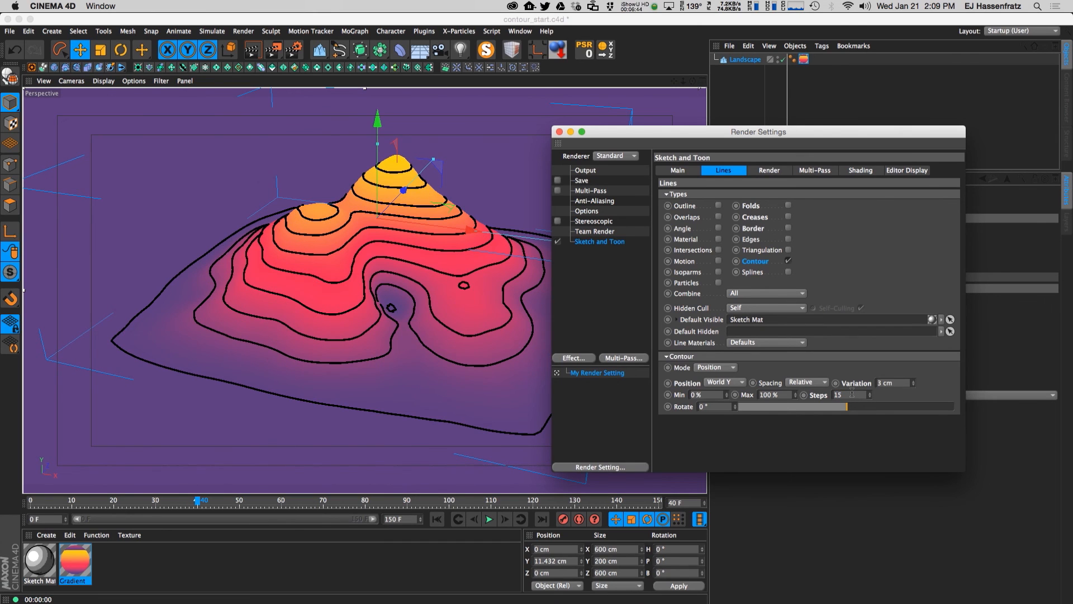
key("Return")
left_click(869, 392)
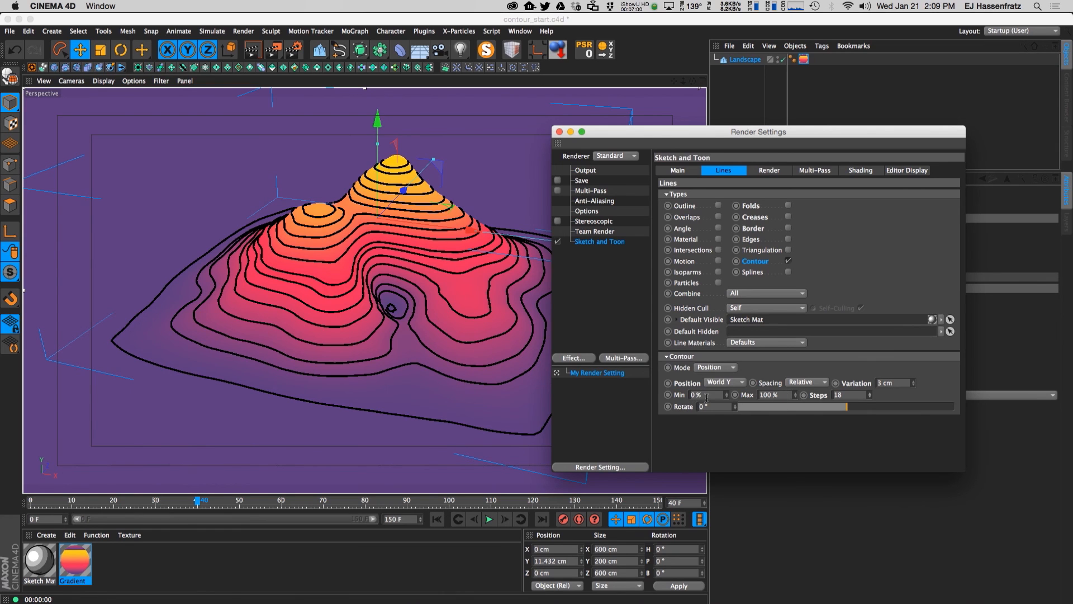
- Test lower contour Max values, restore Max to 100%, and set the contour Variation to 5 cm
left_click(795, 396)
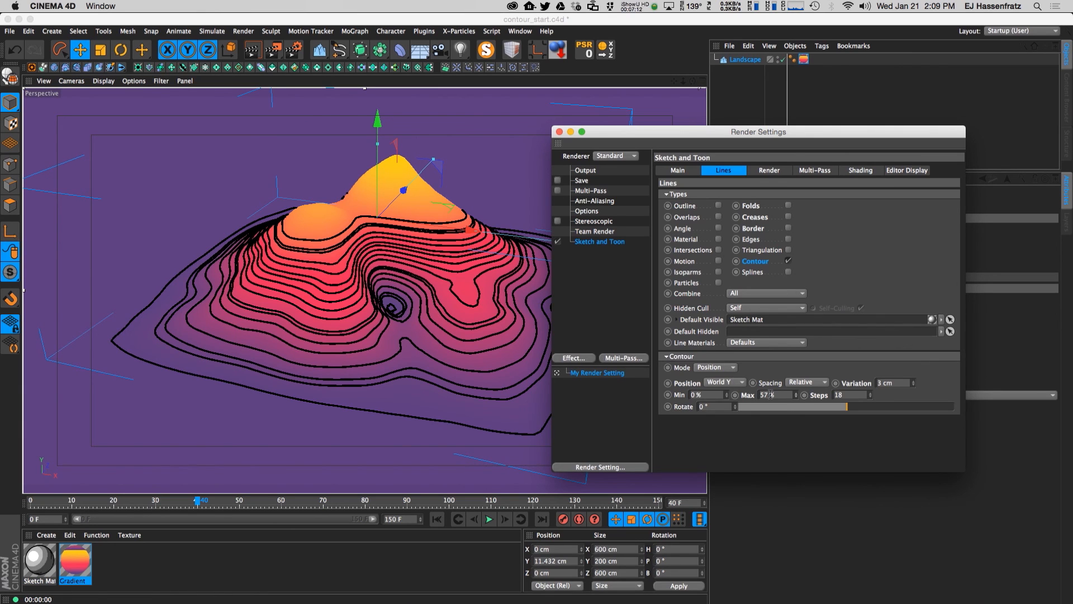
mouse_move(795, 394)
left_mouse_down()
mouse_move(796, 409)
mouse_move(797, 398)
left_mouse_up()
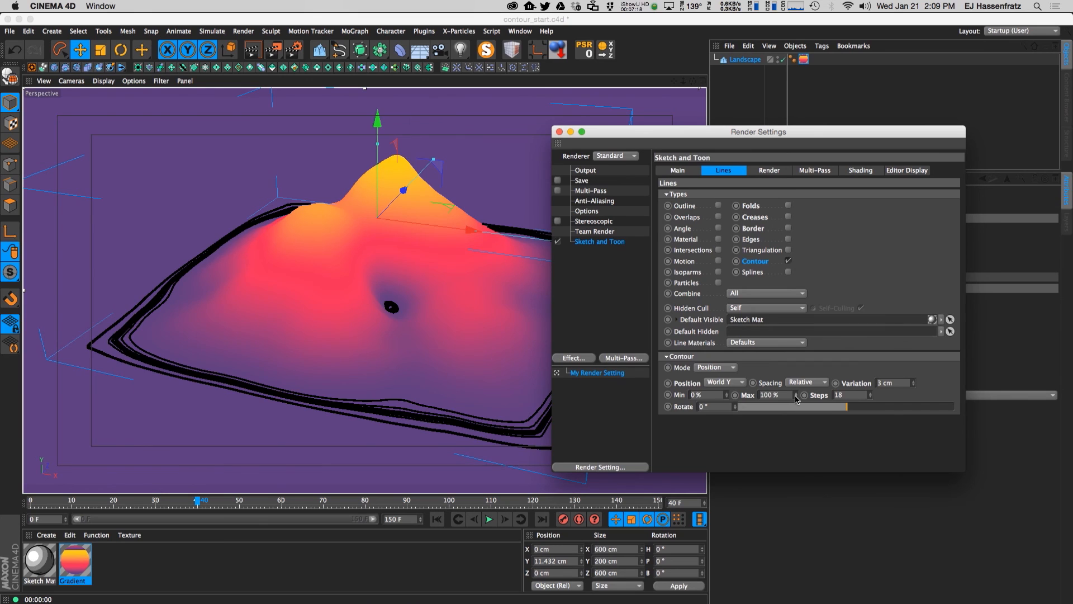
left_click(787, 395)
left_click_drag(914, 385, 914, 384)
left_click_drag(796, 397, 794, 373)
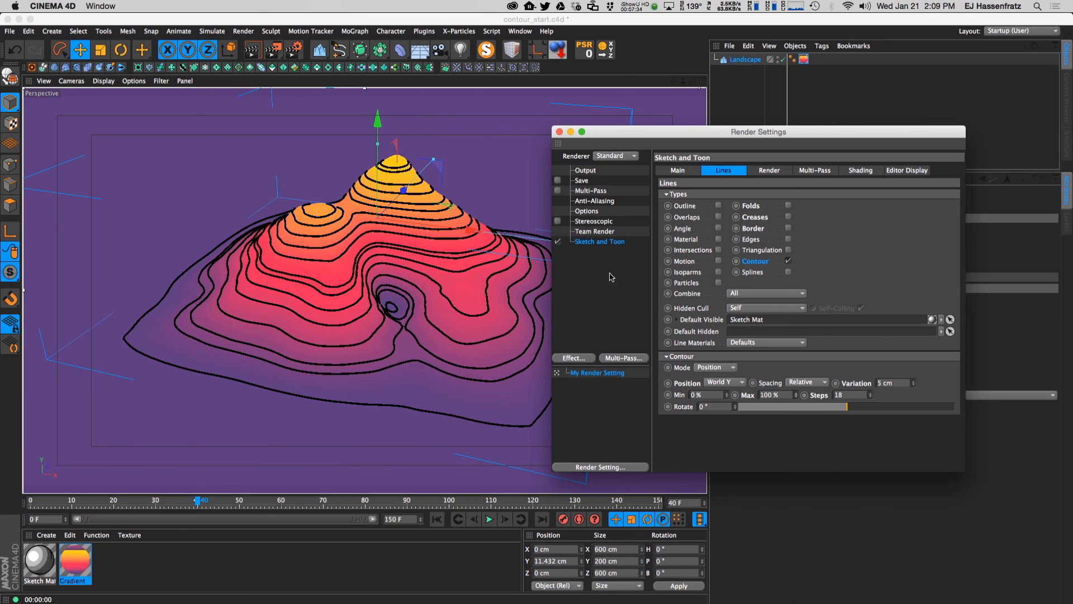
- Open the Sketch Mat material for editing, close the Render Settings, and place the editor clear of the landscape
left_click(41, 560)
double_click(41, 560)
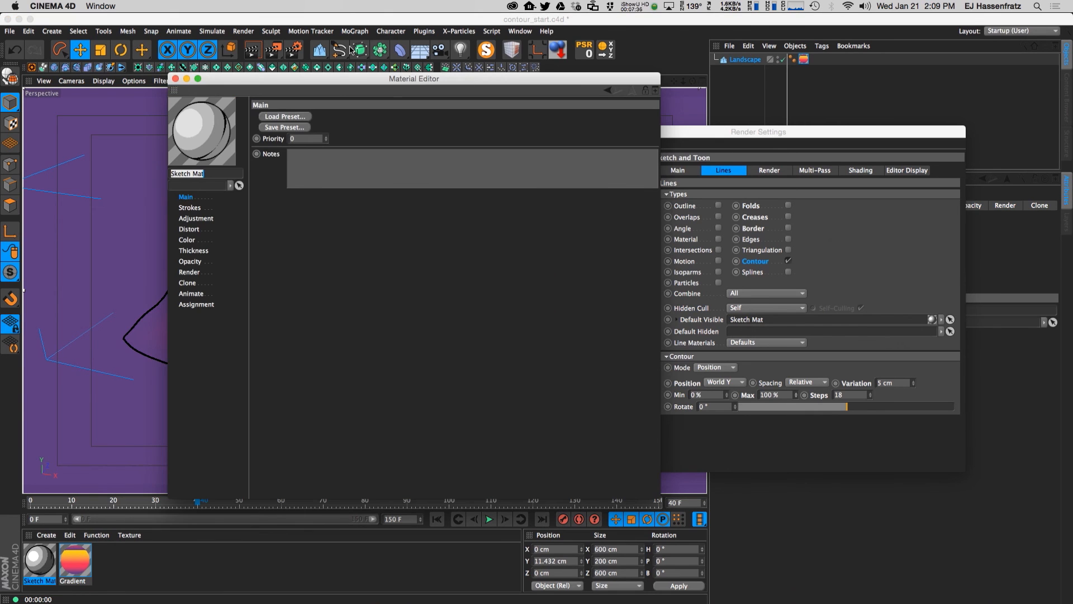
mouse_move(321, 80)
left_mouse_down()
mouse_move(649, 115)
mouse_move(687, 229)
left_mouse_up()
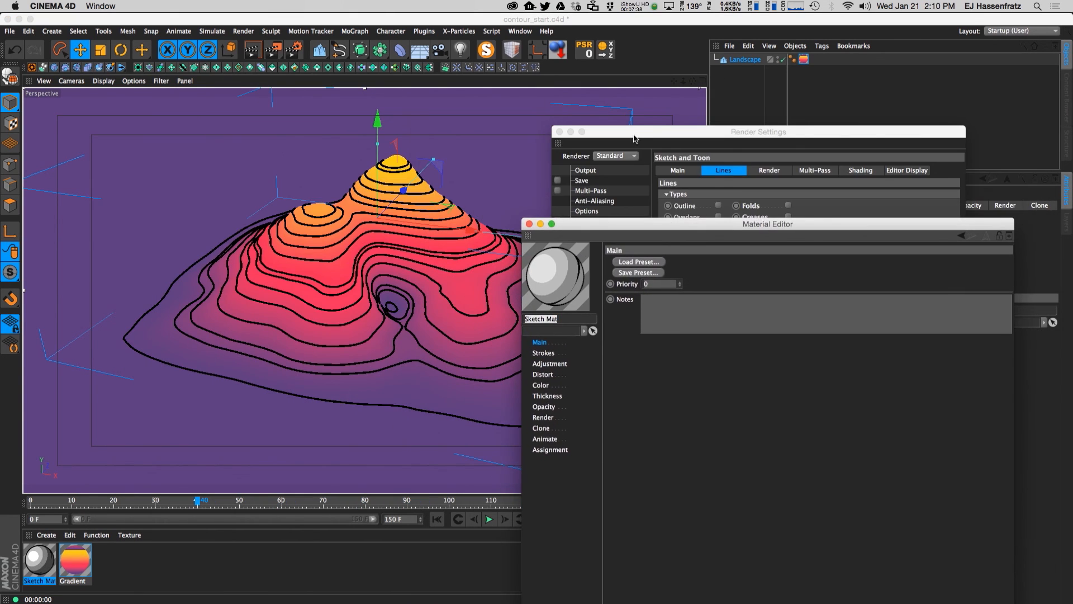
left_click_drag(687, 132, 756, 76)
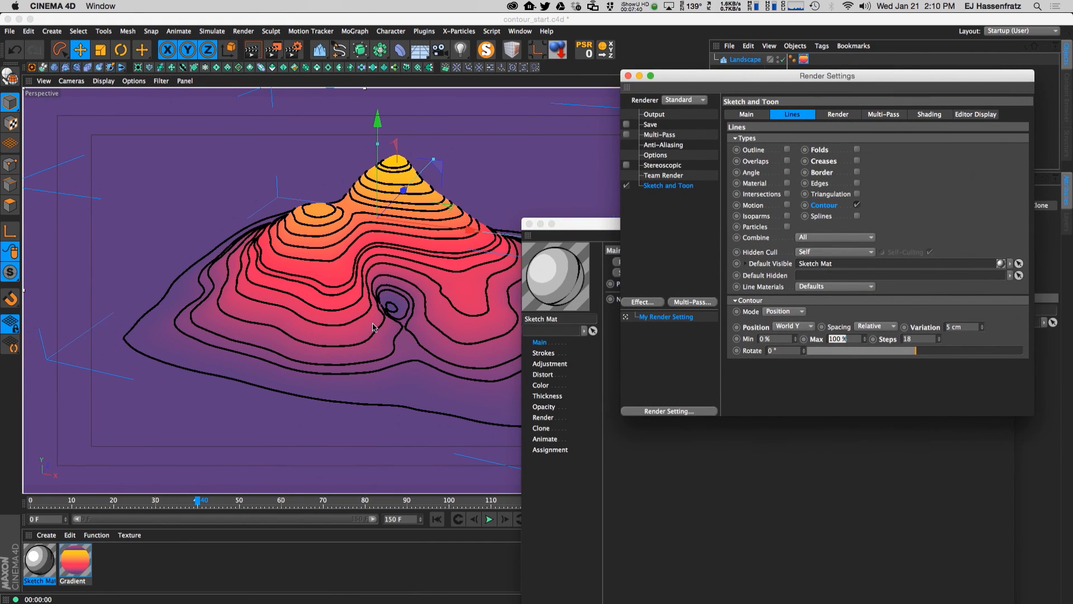
left_click(626, 78)
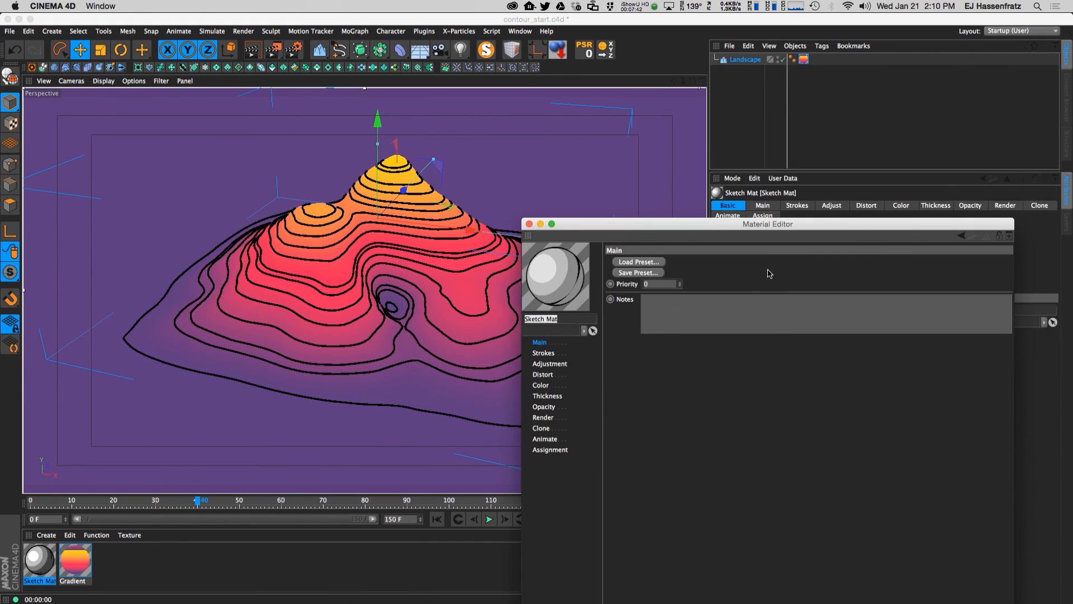
left_click_drag(671, 230, 664, 131)
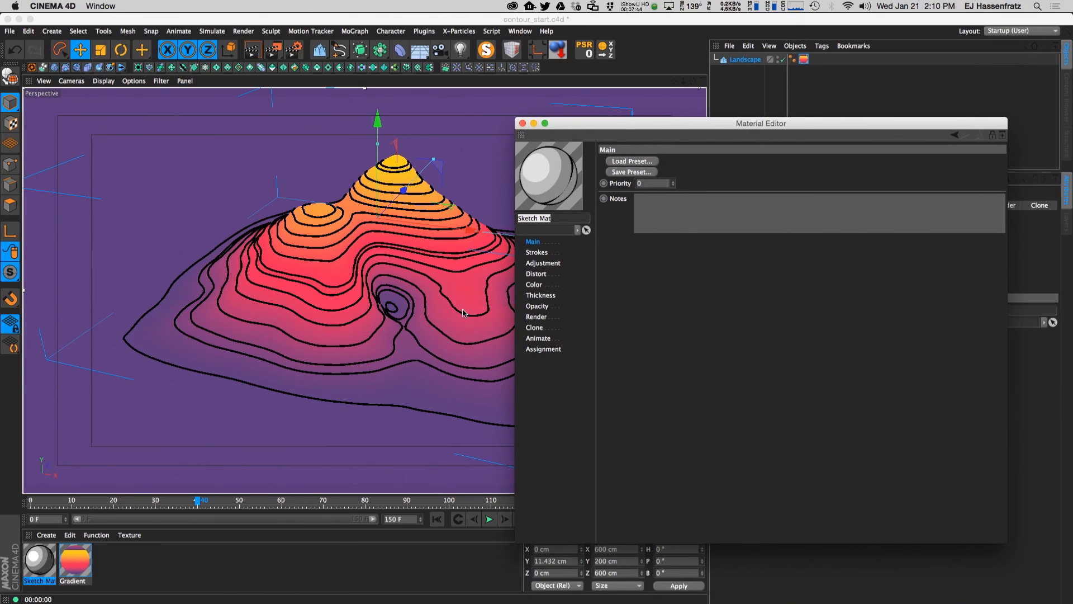
- Set the Sketch Mat's line Thickness to 1.5 after trying a thickness of 1
left_click(541, 296)
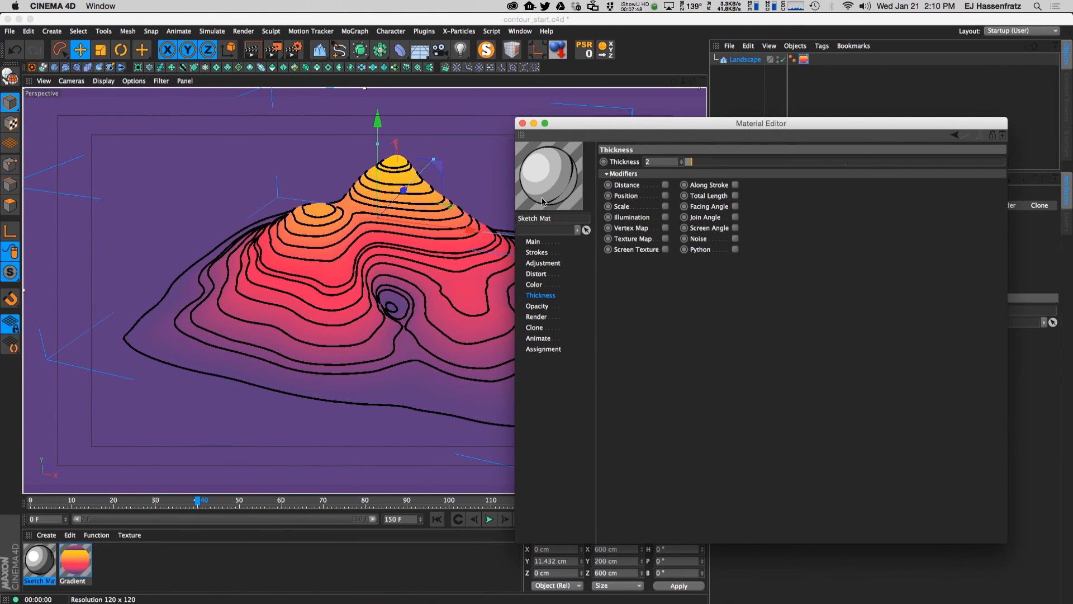
left_click(681, 164)
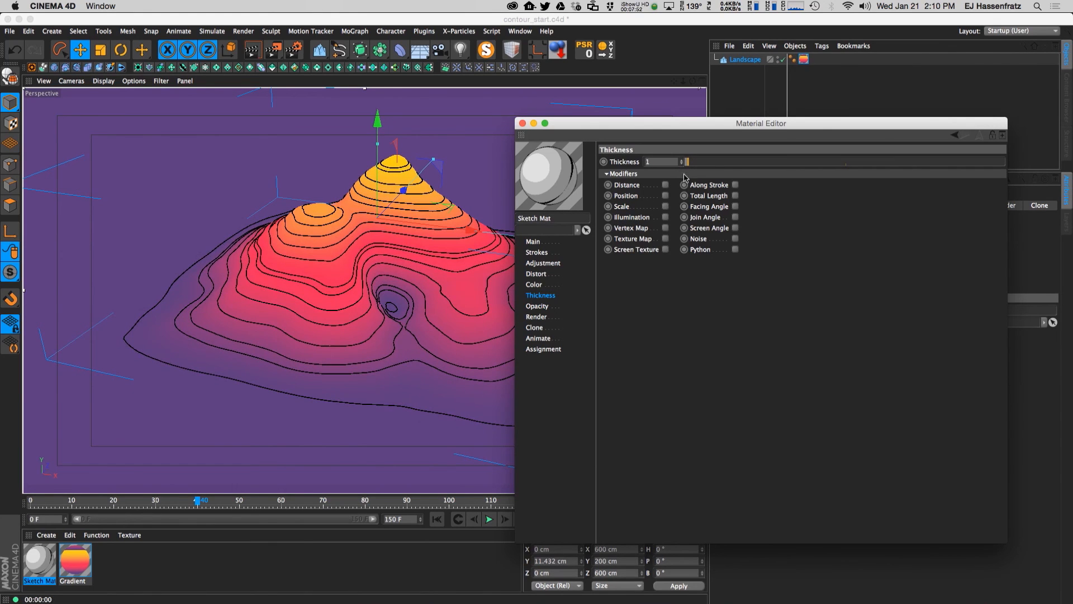
double_click(646, 161)
type("1.5")
key("Return")
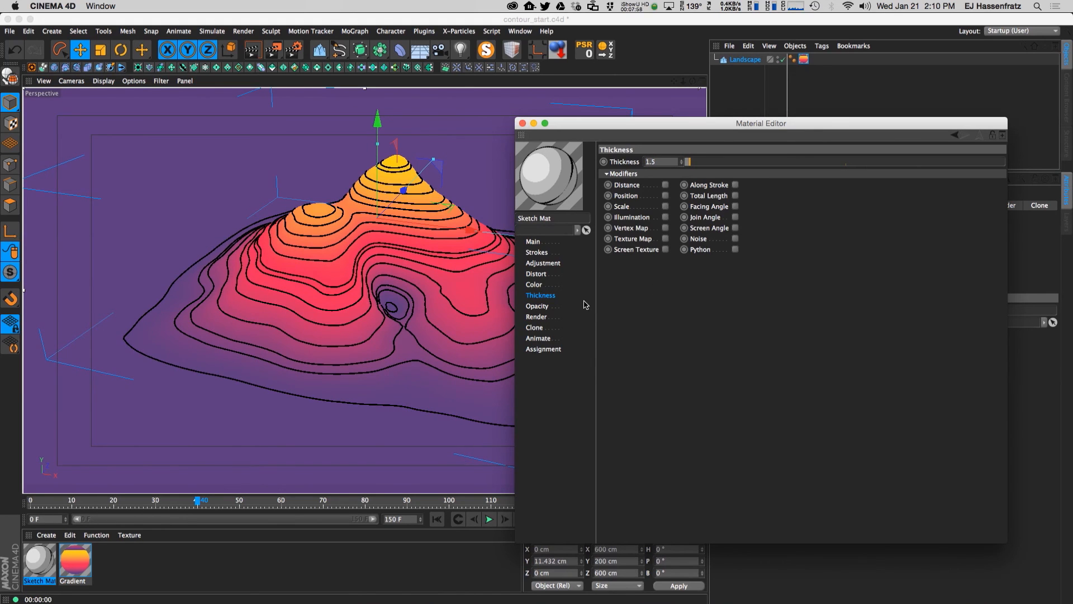
- Enable Draw in the Sketch Mat's Animate settings
left_click(543, 307)
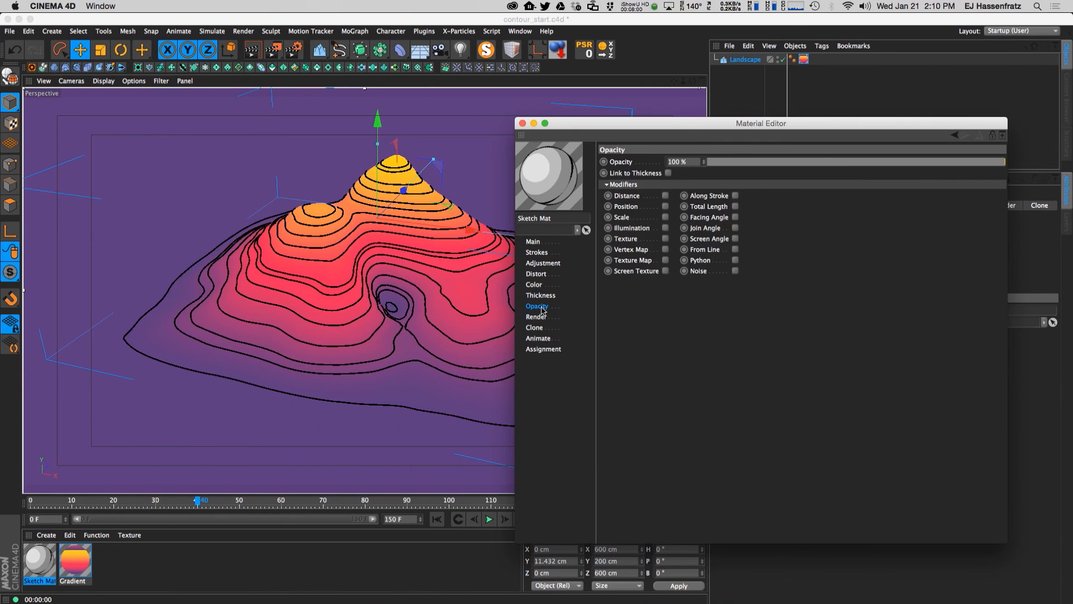
left_click(540, 316)
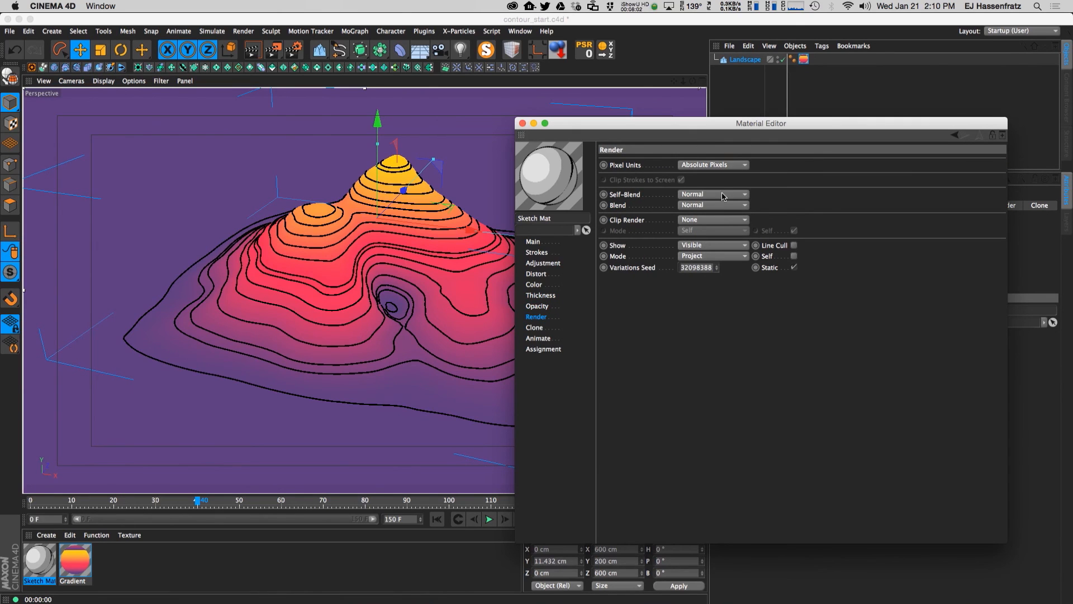
left_click(540, 338)
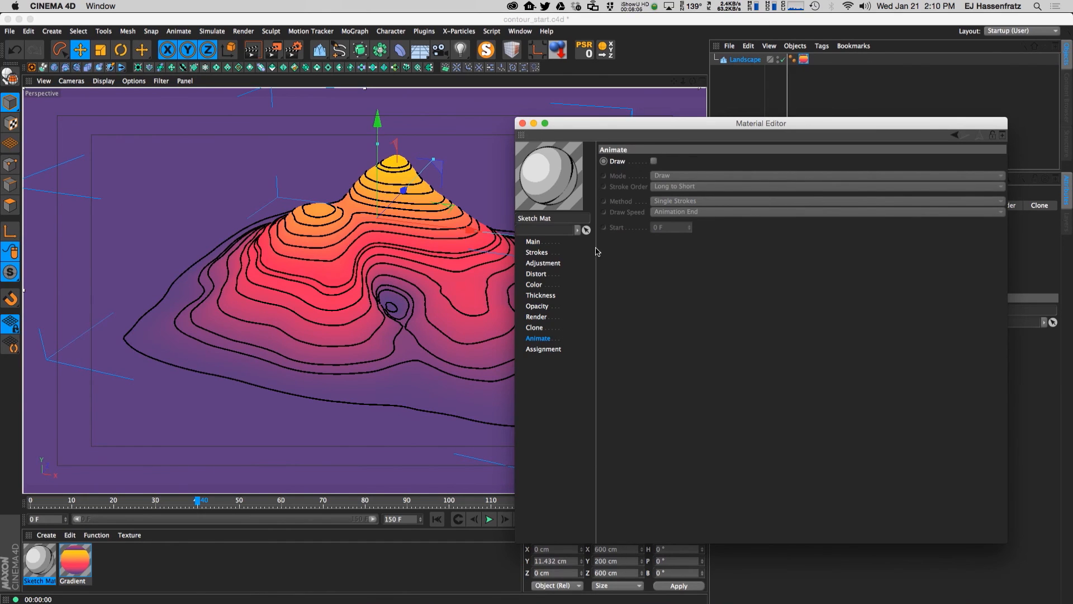
left_click_drag(612, 124, 651, 104)
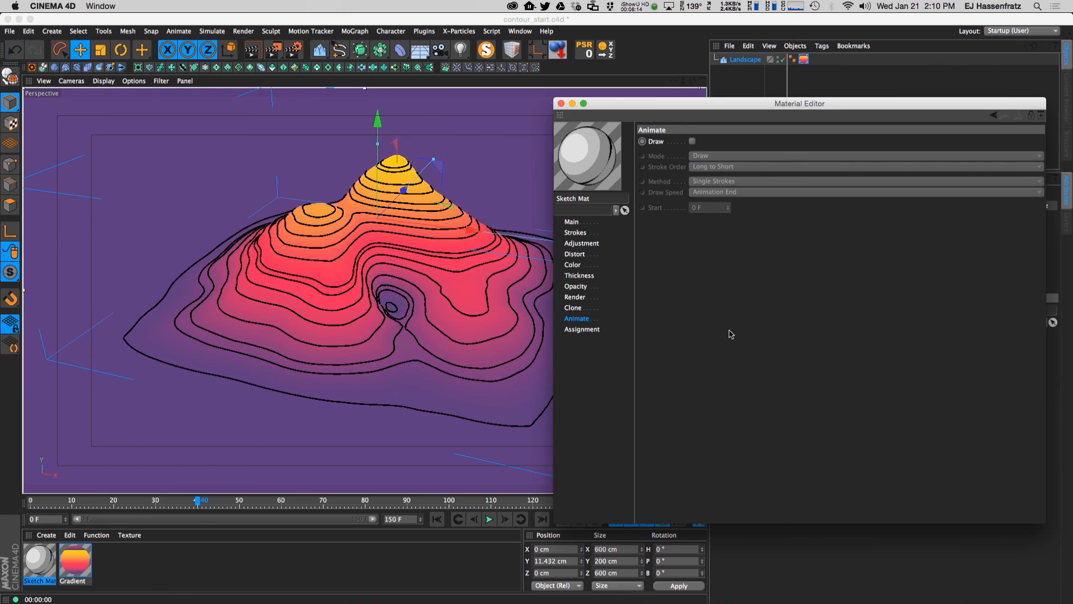
left_click(692, 141)
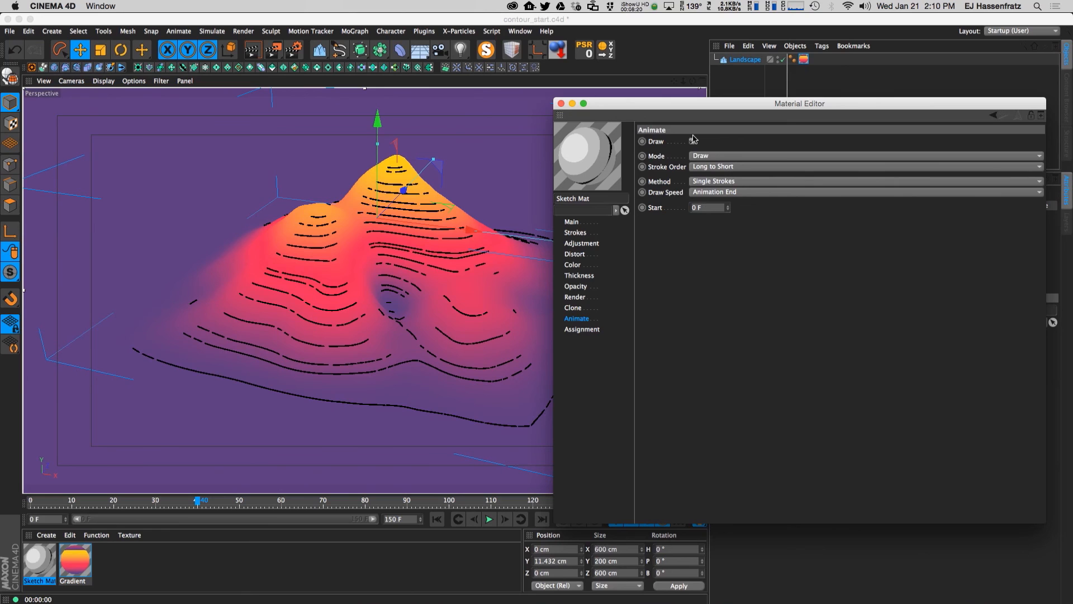
left_click_drag(668, 104, 668, 99)
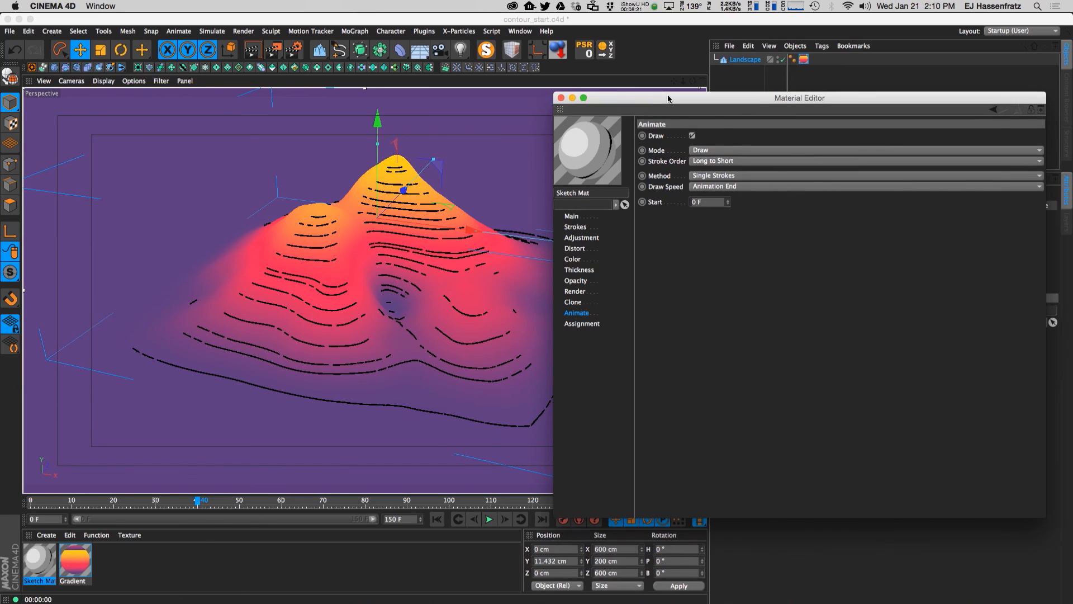
- Examine the available Mode, Stroke Order, Method and Draw Speed options for the Sketch Mat's draw animation
left_click(699, 149)
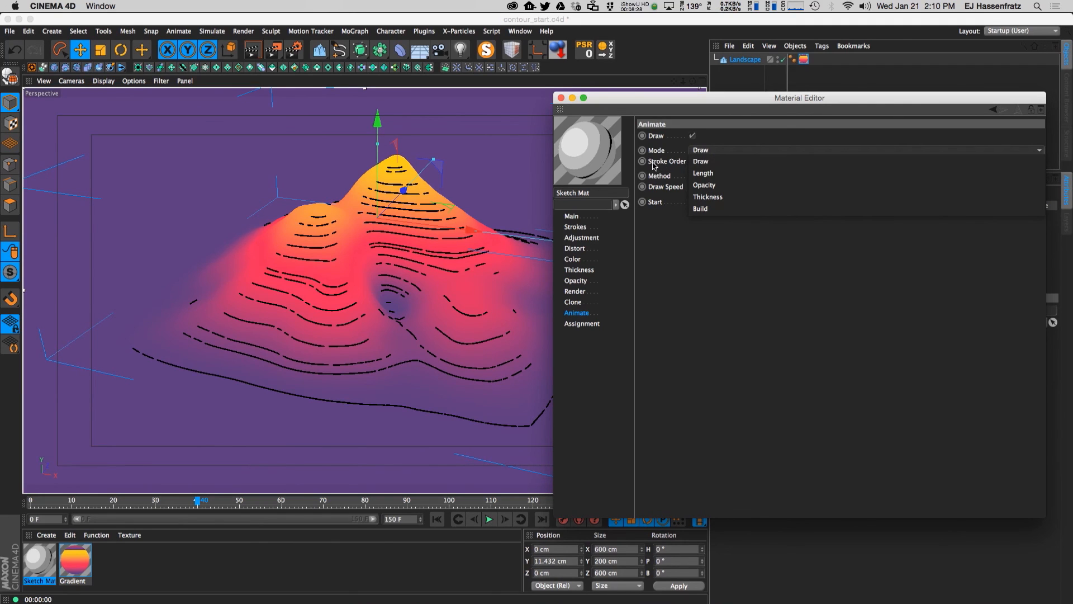
left_click(668, 173)
left_click(701, 161)
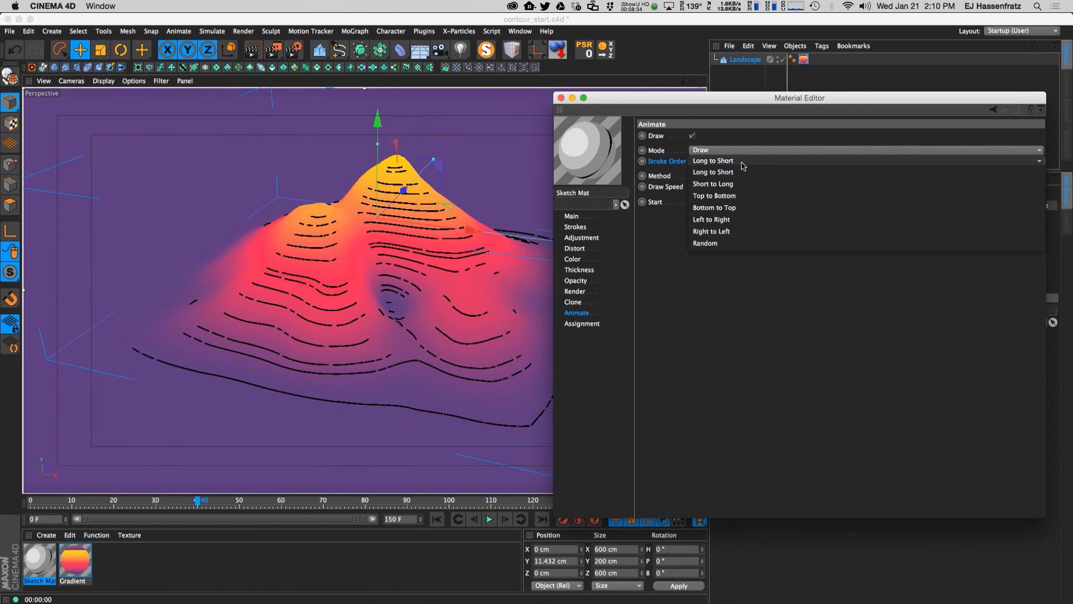
left_click(651, 184)
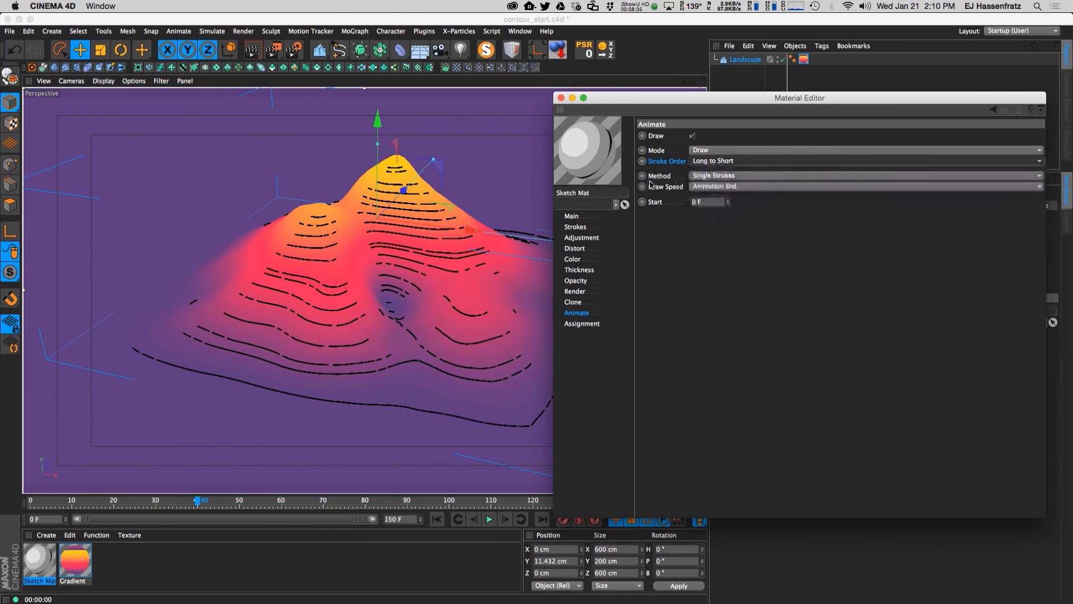
left_click(709, 178)
left_click(699, 177)
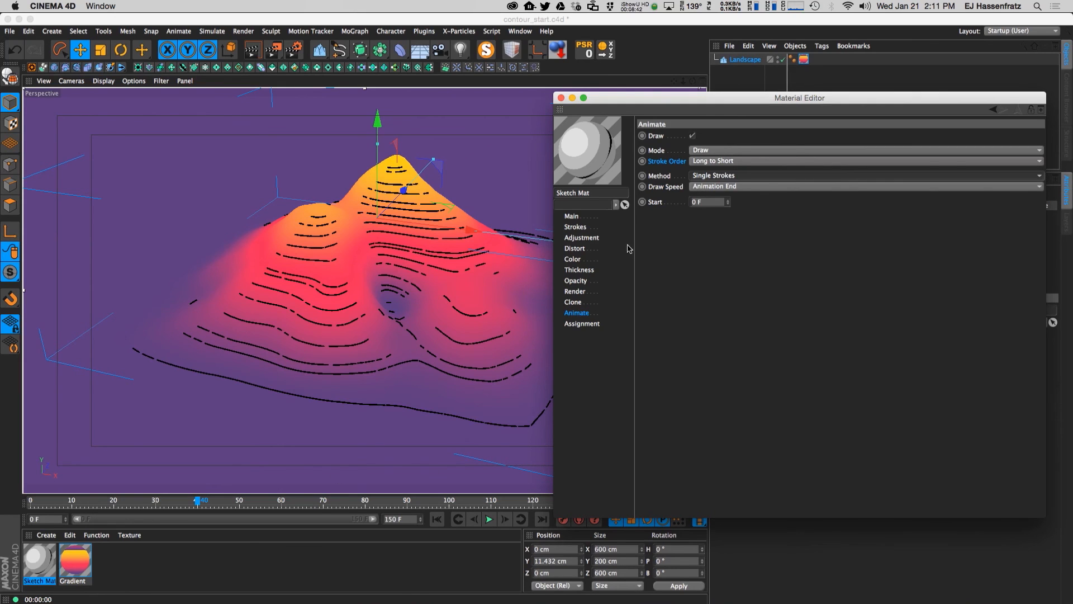
left_click(708, 189)
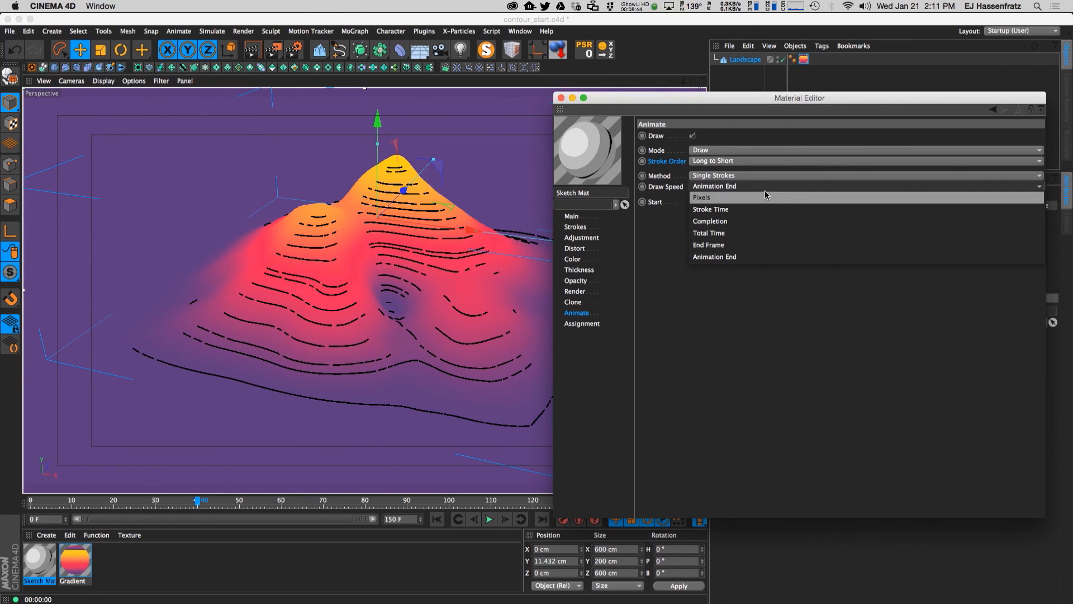
left_click(712, 188)
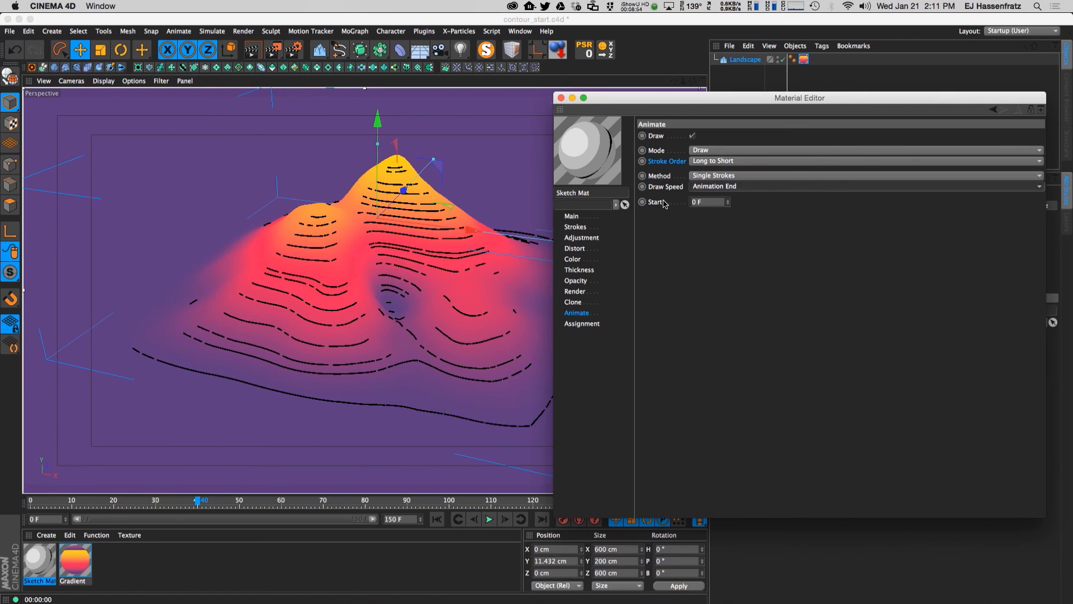
- Set the Draw Speed to Completion and test the Complete percentage, leaving it at 100%
left_click(728, 190)
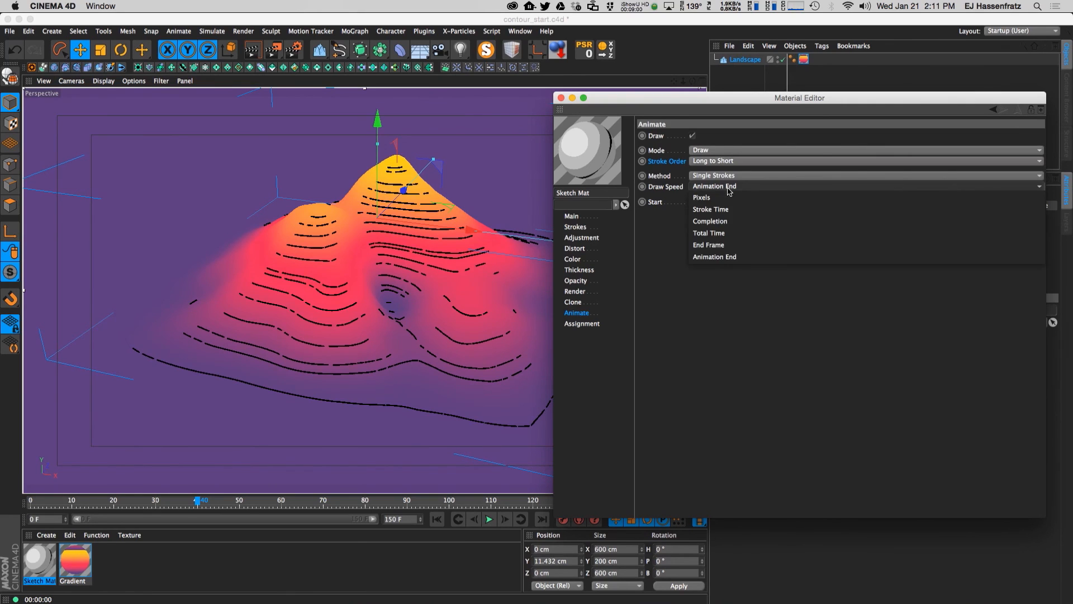
left_click(731, 221)
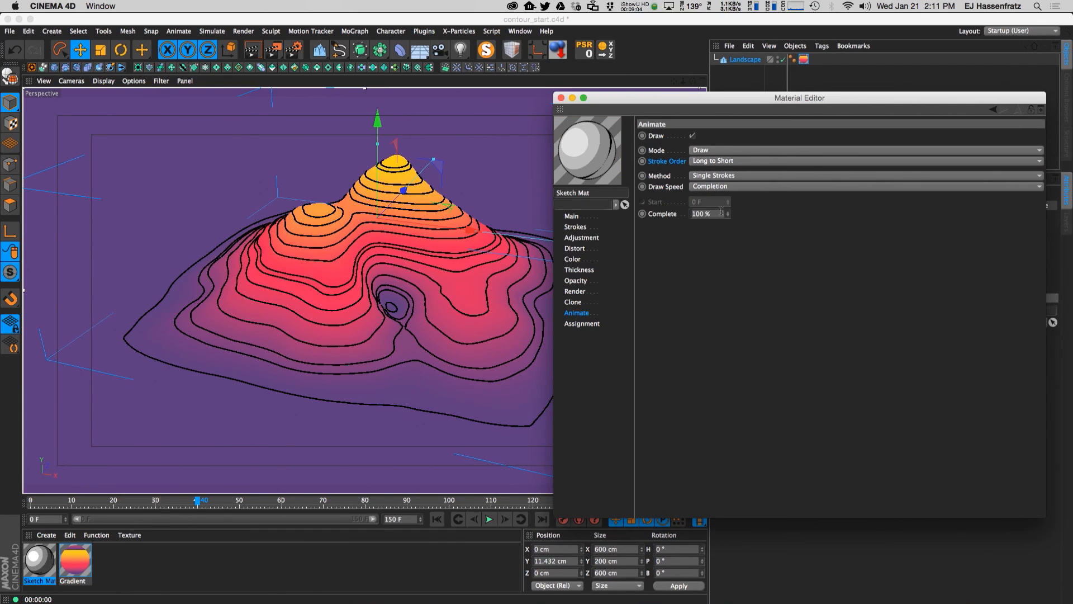
left_click_drag(727, 214, 726, 197)
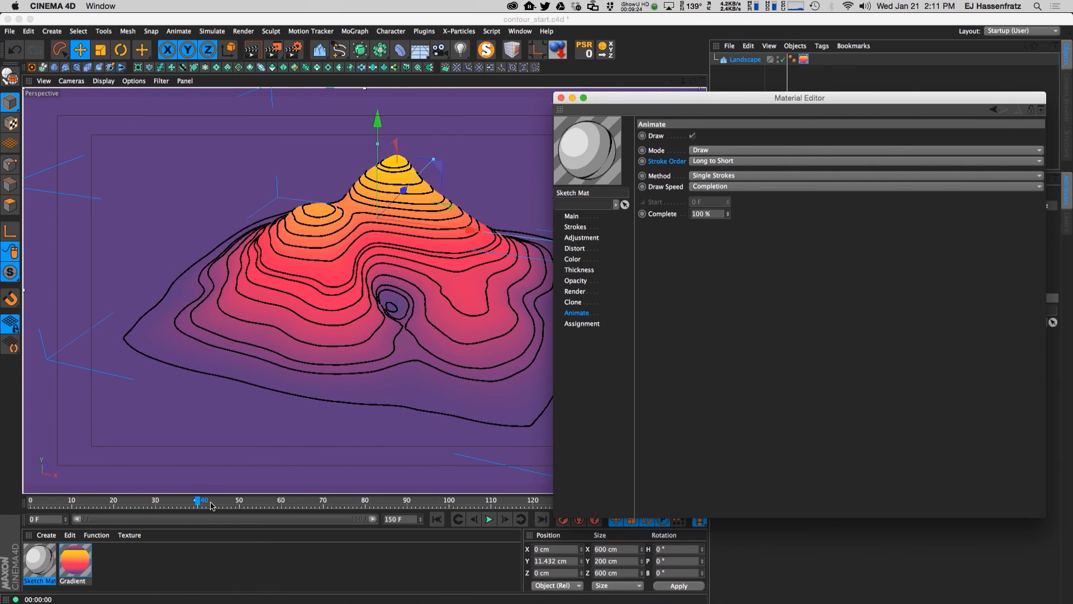
- Set a keyframe for the Sketch Mat's Complete value of 100% at frame 60
left_click_drag(205, 502, 281, 502)
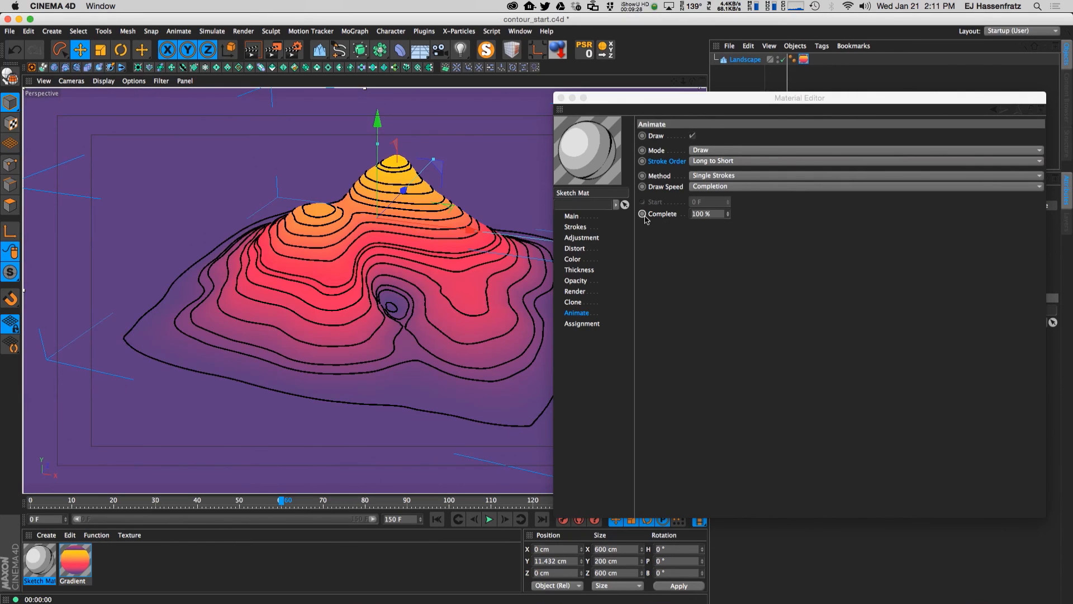
left_click(642, 213)
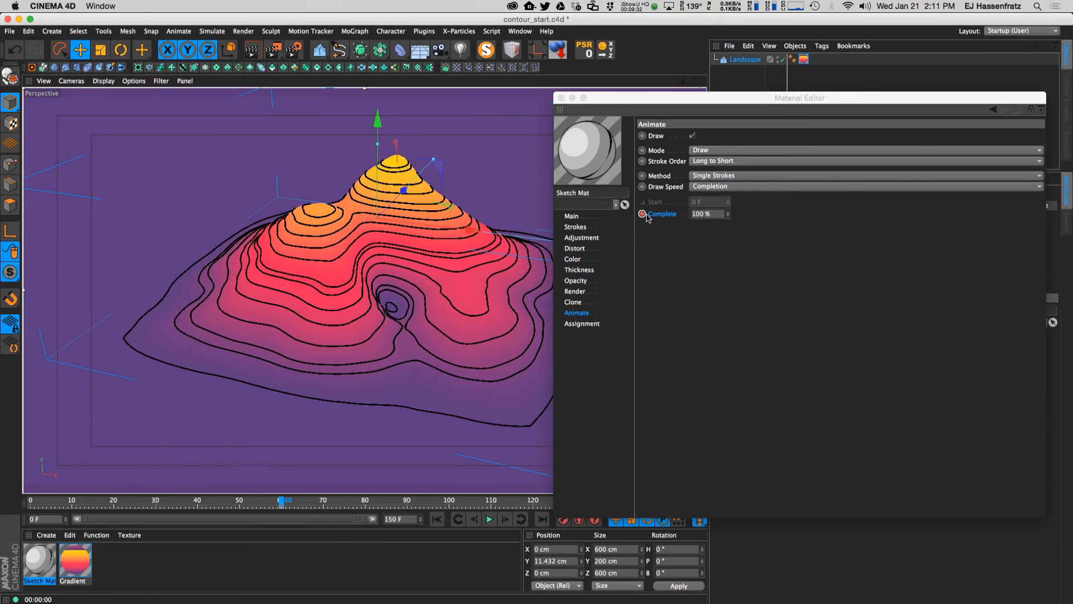
- Set a keyframe for the Sketch Mat's Complete value of 0% at frame 25
left_click(437, 519)
left_click_drag(148, 501, 135, 502)
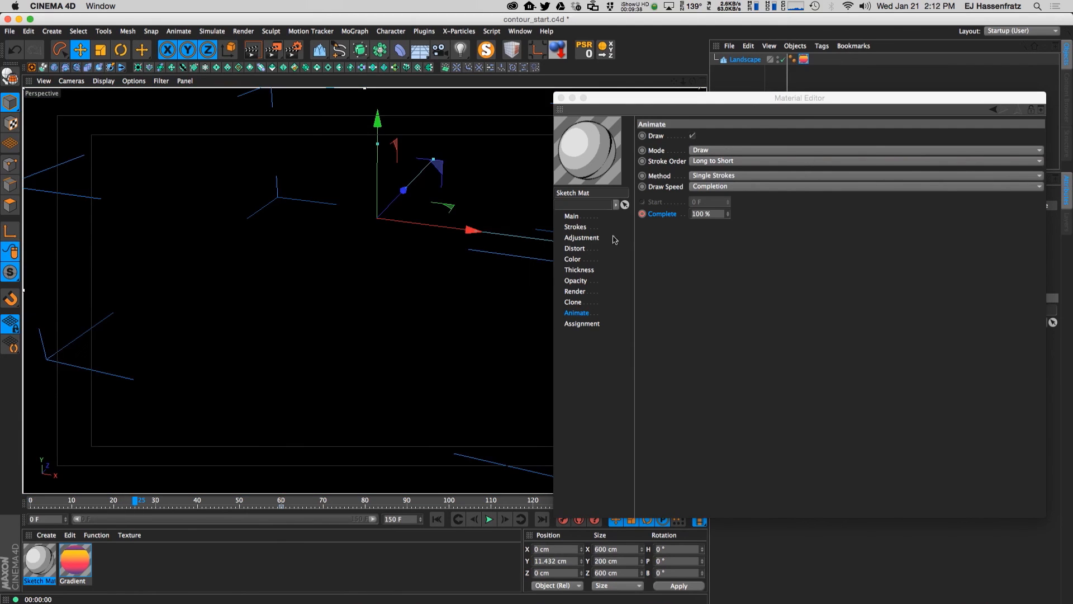
left_click_drag(727, 214, 727, 235)
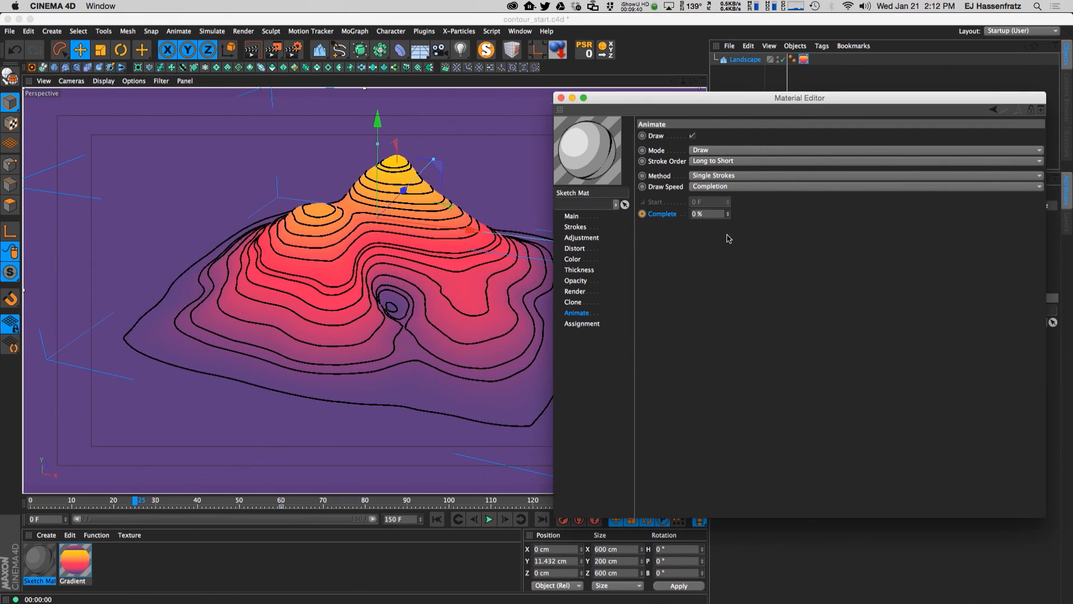
left_click(642, 213, "ctrl")
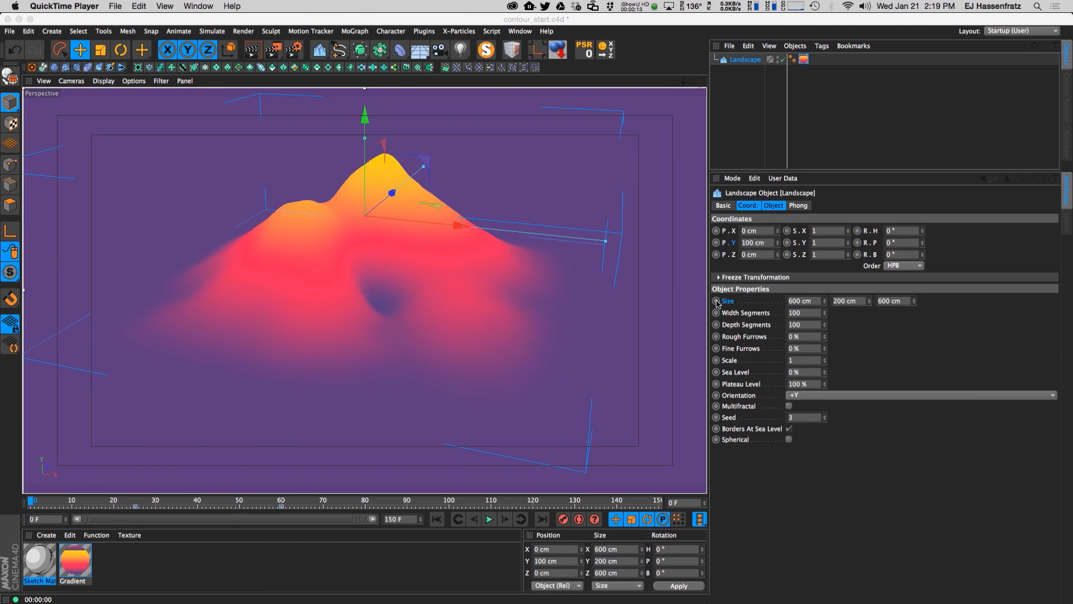
- Keyframe the Landscape's Y position of 100 cm and its Size with 200 cm height, and move these keys to frame 45 in the Timeline
left_click(716, 242, "ctrl")
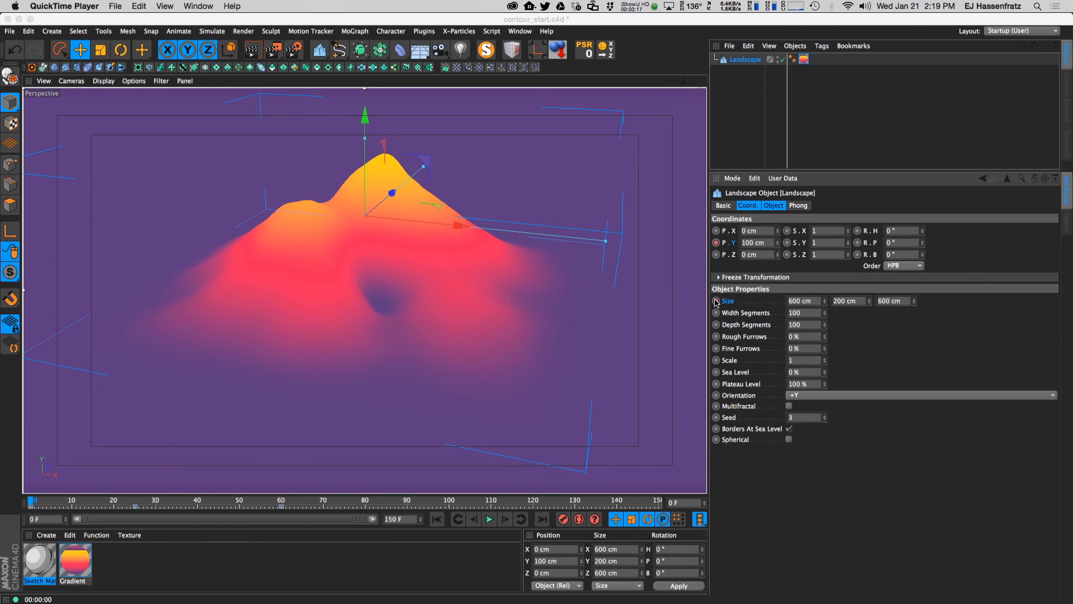
left_click(526, 32)
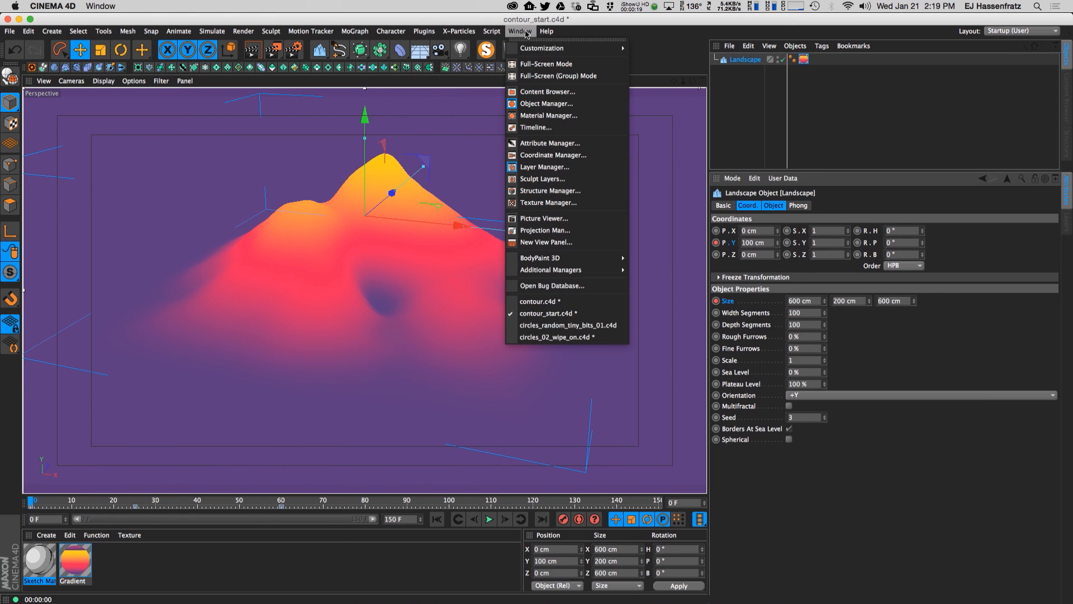
left_click(534, 141)
left_click_drag(249, 355, 399, 153)
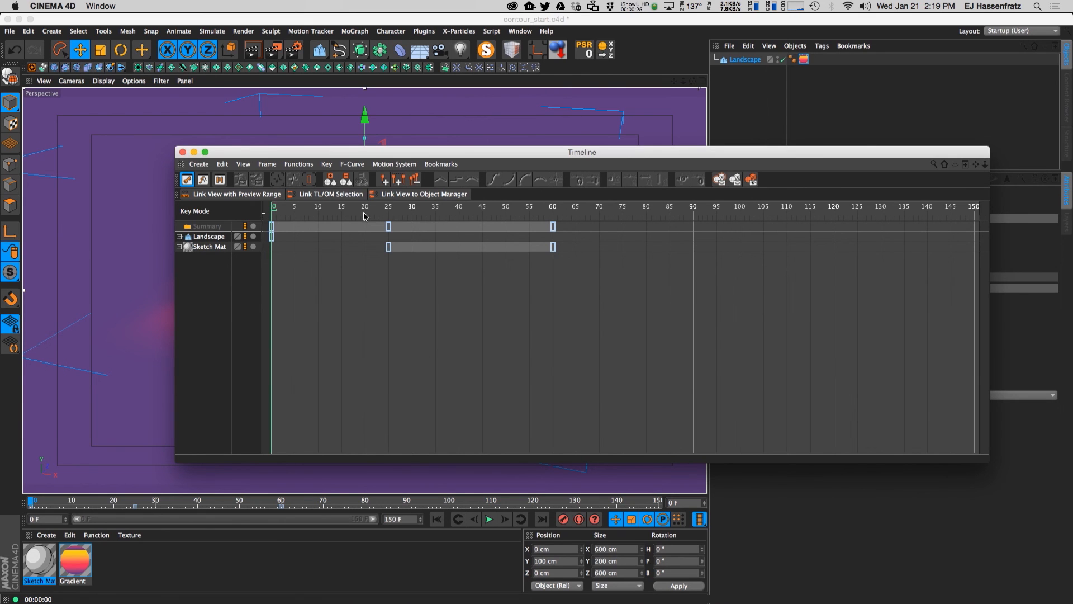
left_click(179, 236)
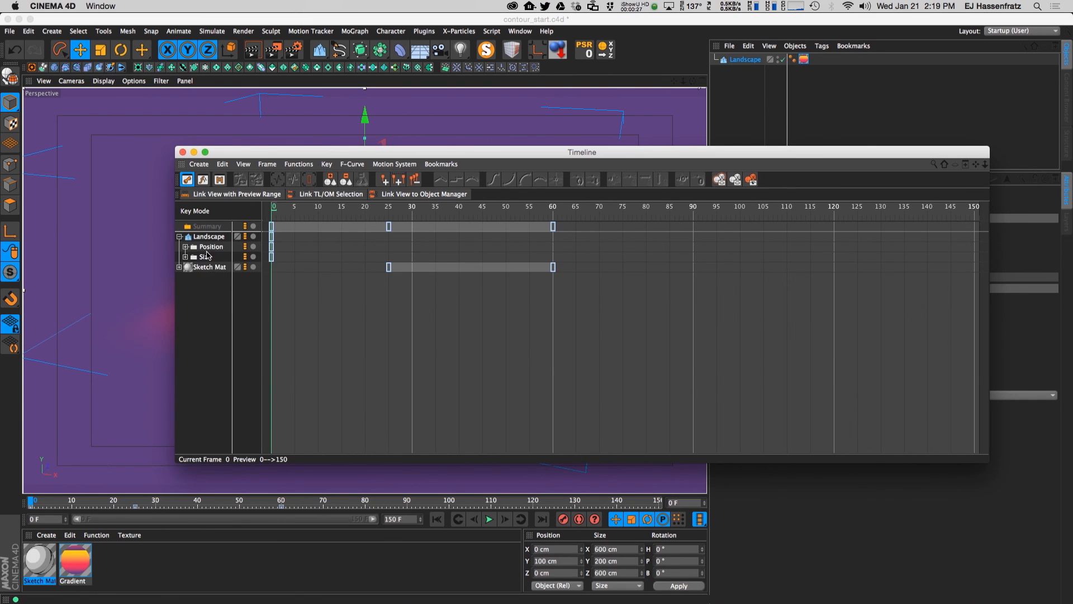
left_click_drag(280, 237, 483, 256)
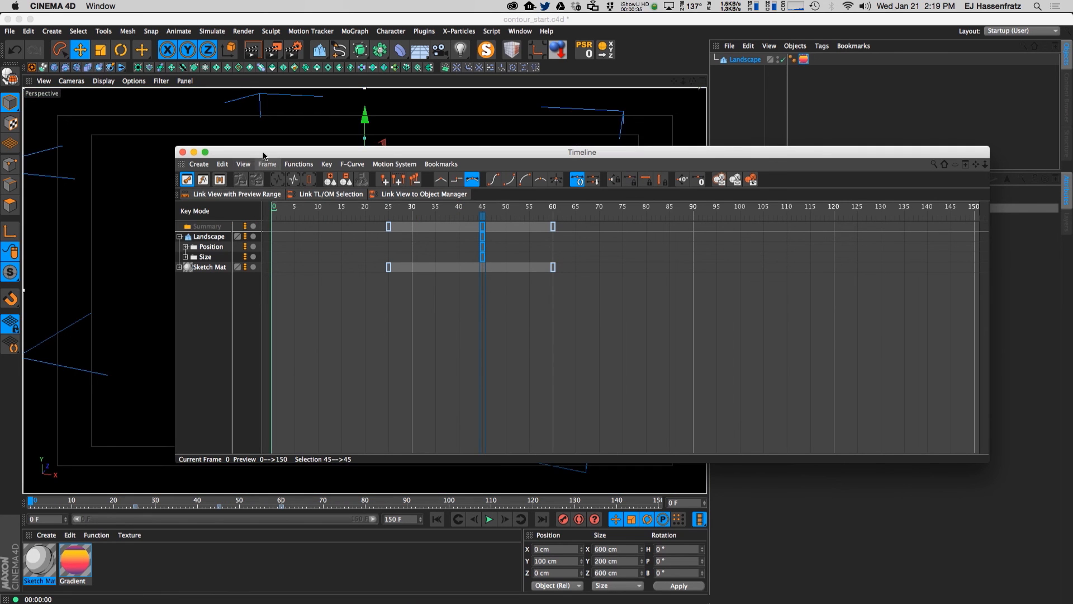
left_click_drag(311, 157, 238, 603)
- Keyframe the Landscape flat at frame 0 with a Y position of 0 cm and a Y size of 0 cm
left_click(745, 60)
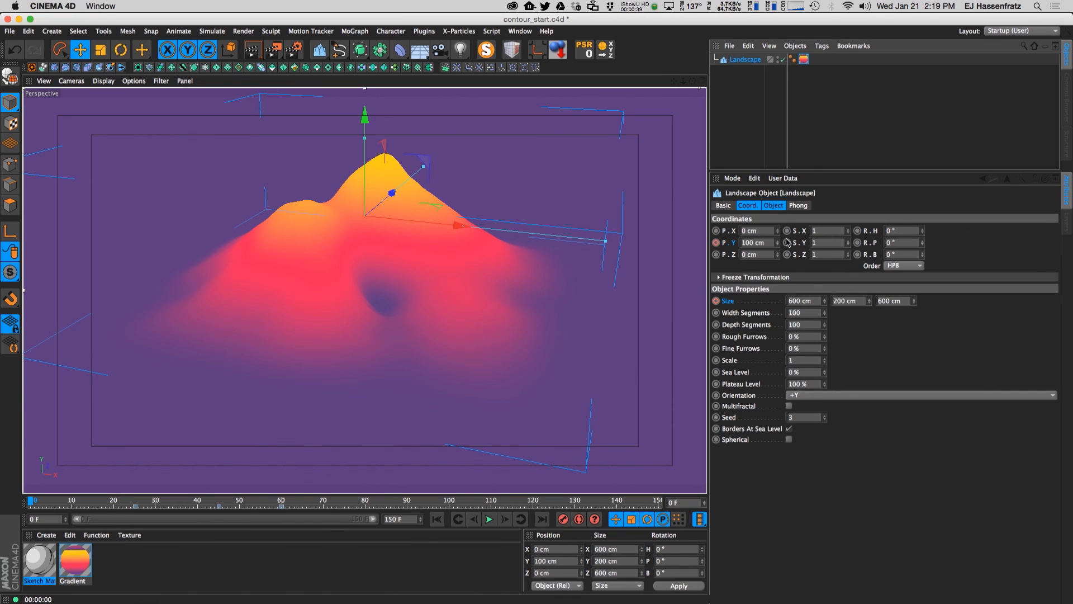
mouse_move(777, 242)
left_mouse_down()
mouse_move(777, 285)
mouse_move(771, 243)
left_mouse_up()
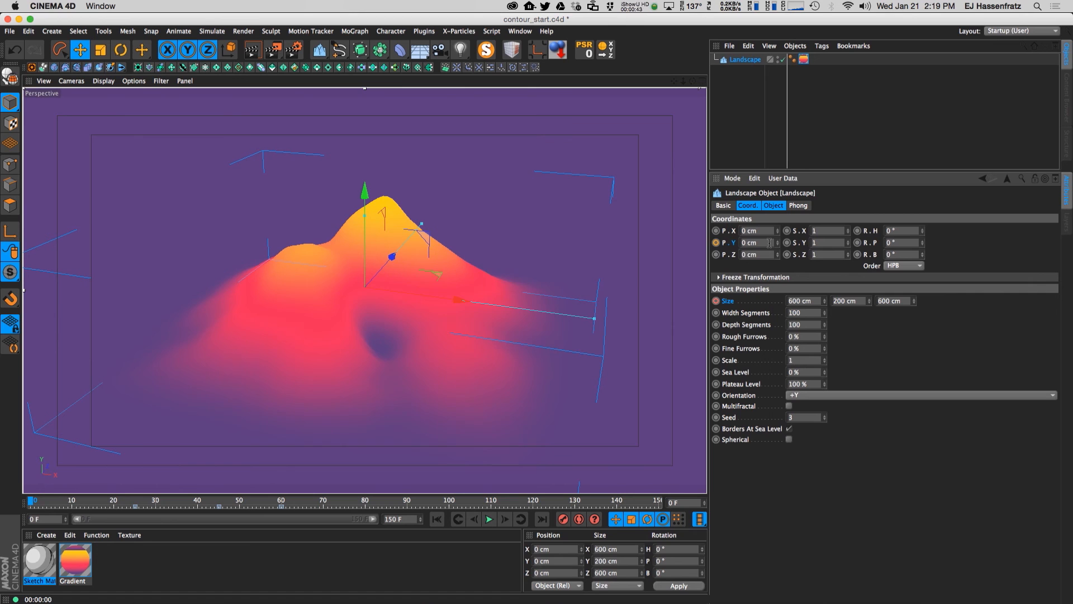
mouse_move(869, 304)
left_mouse_down()
mouse_move(869, 322)
mouse_move(864, 300)
left_mouse_up()
left_click(863, 299)
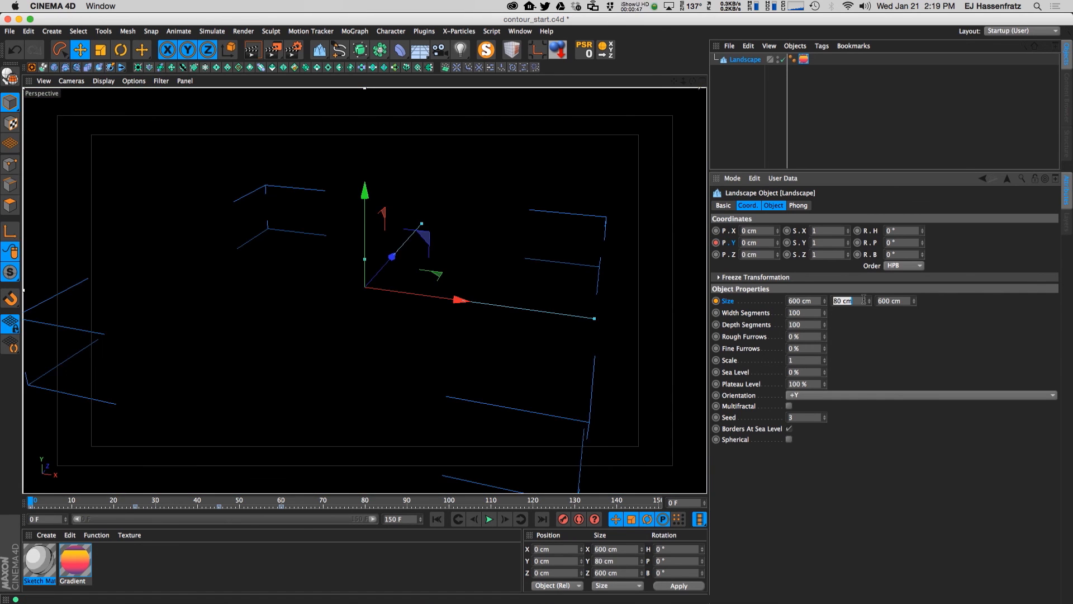
type("0")
key("Return")
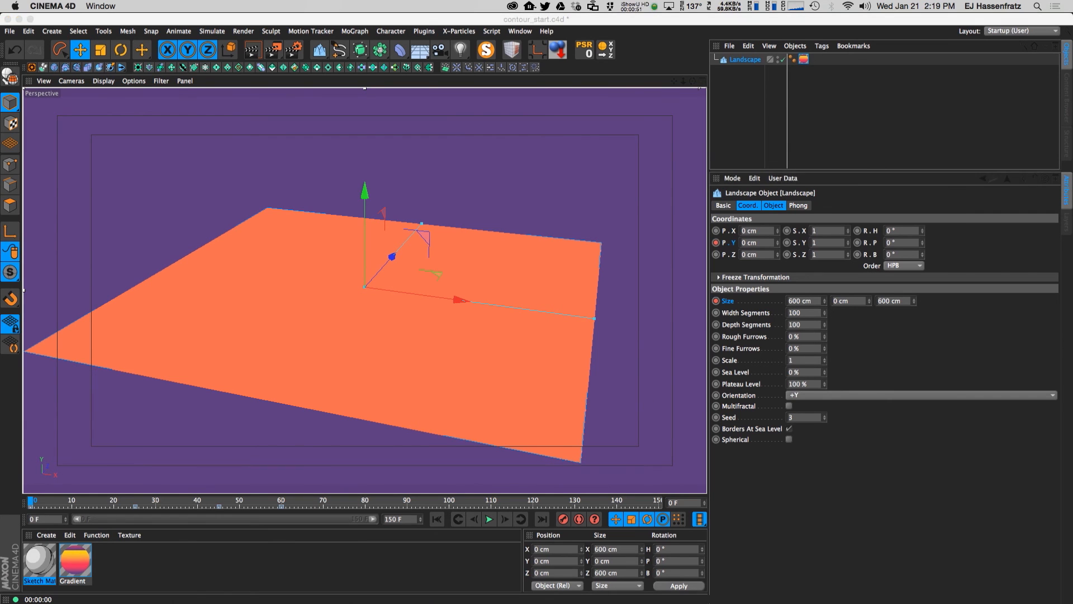
- Delete the Landscape's Size X and Size Z tracks in the Timeline, keeping only the Position Y and Size Y tracks
key("shift+F3")
left_click(228, 244)
left_click(223, 242)
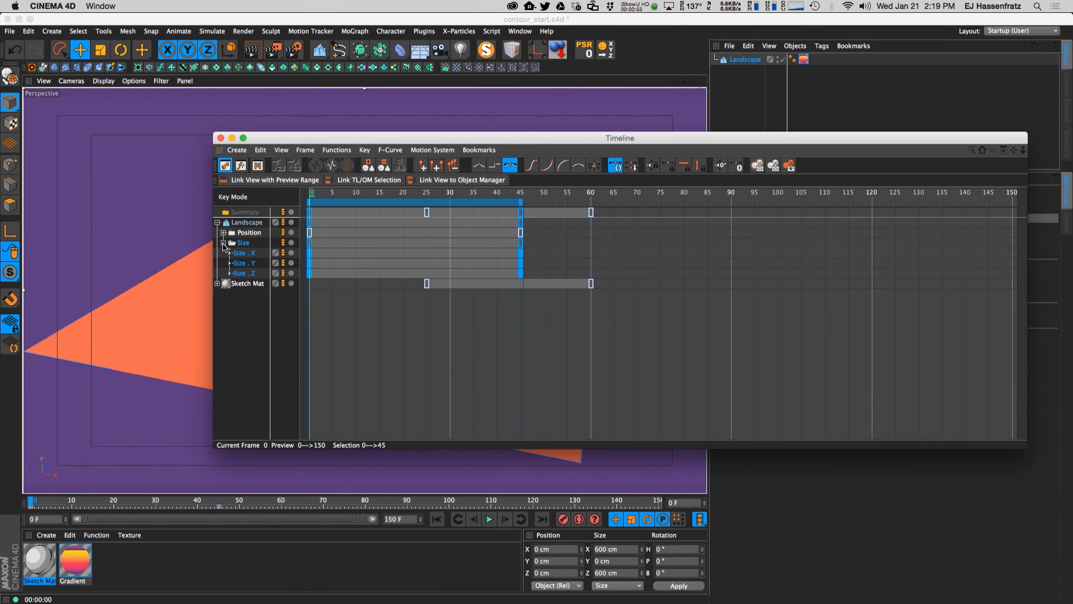
left_click(223, 232)
left_click(230, 274)
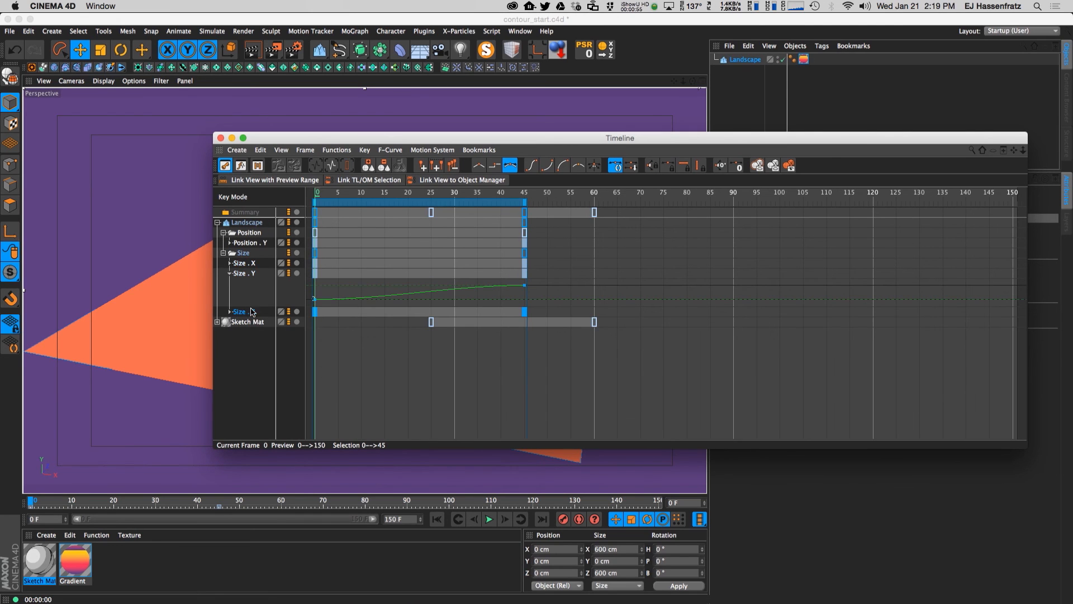
key("Delete")
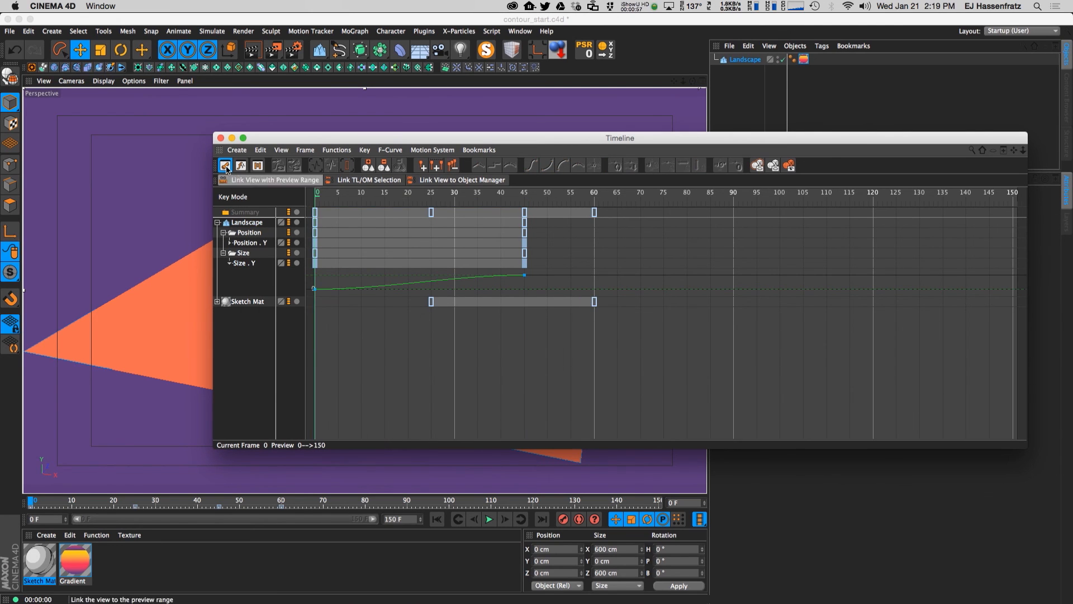
left_click(229, 243)
left_click_drag(343, 138, 204, 423)
key("shift+F3")
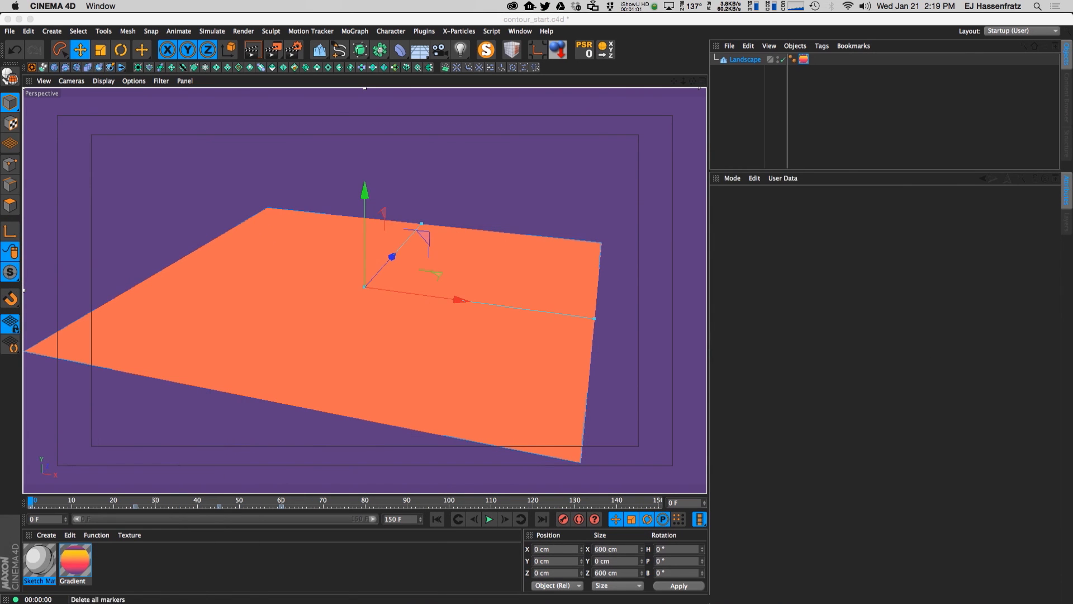
- Play back the landscape's rise and test-render the flat landscape in the viewport at frame 0
left_click(490, 519)
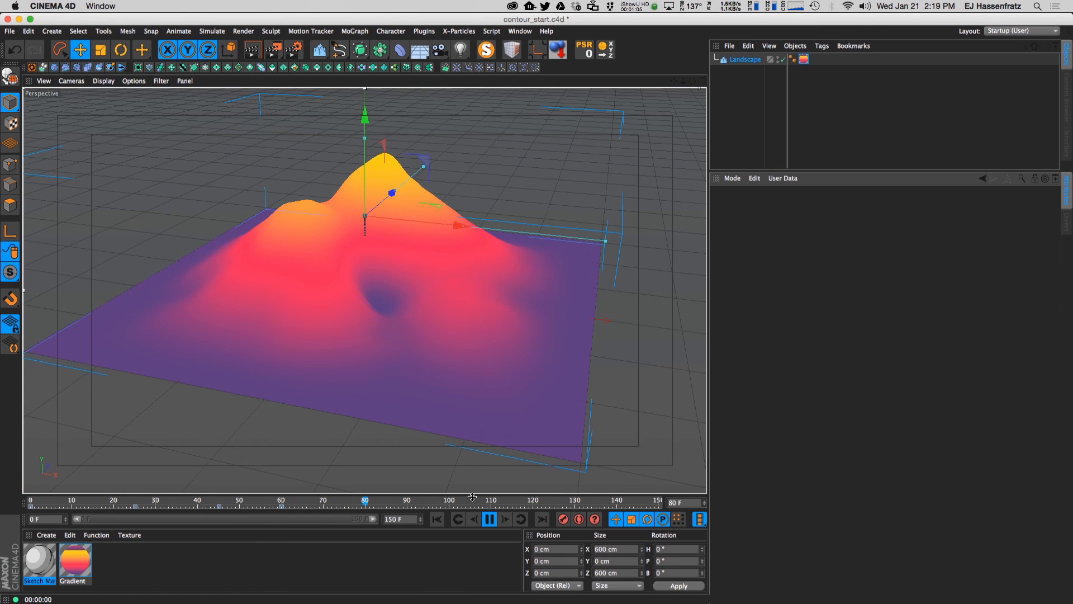
left_click(489, 519)
key("super+r")
left_click_drag(474, 502, 36, 505)
key("super+r")
key("super+r")
key("super+r")
key("super+r")
key("super+r")
key("super+r")
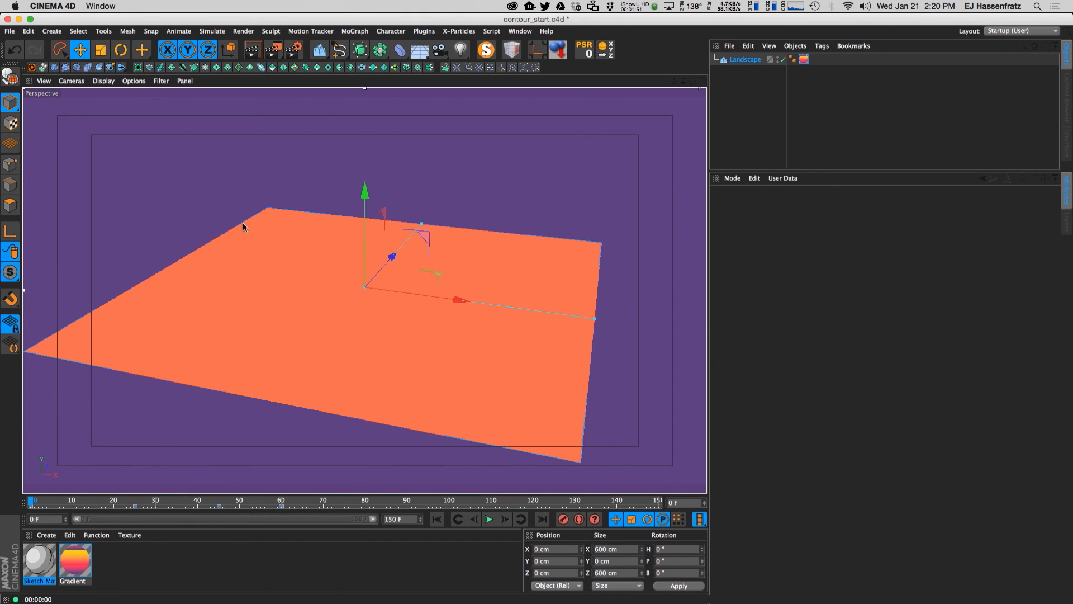
- Compare viewport renders of the landscape's gradient colours at frame 49 and frame 0
left_click_drag(37, 502, 237, 503)
key("super+r")
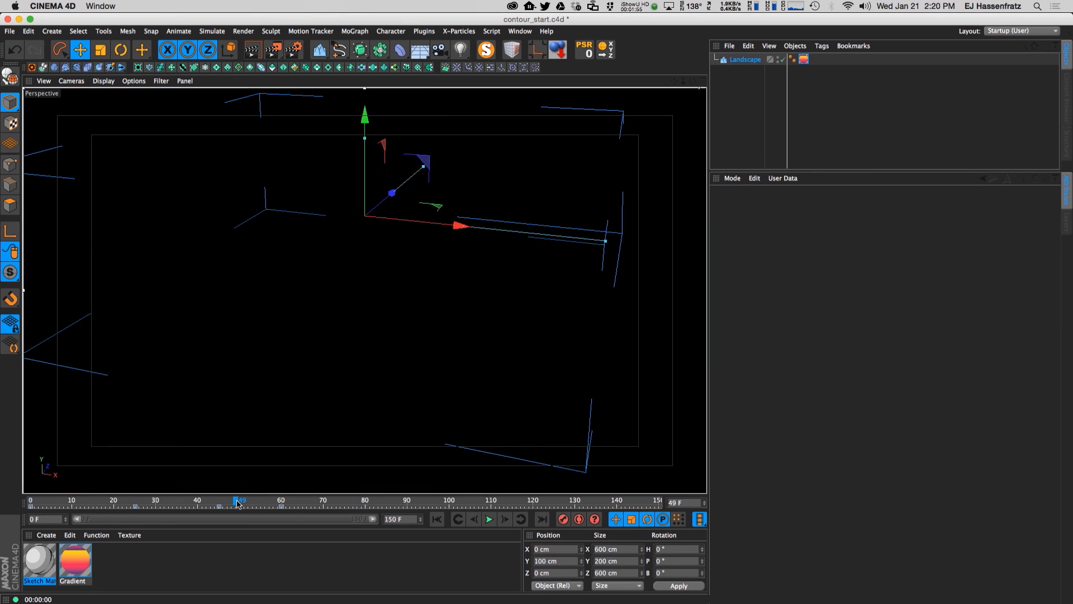
key("super+r")
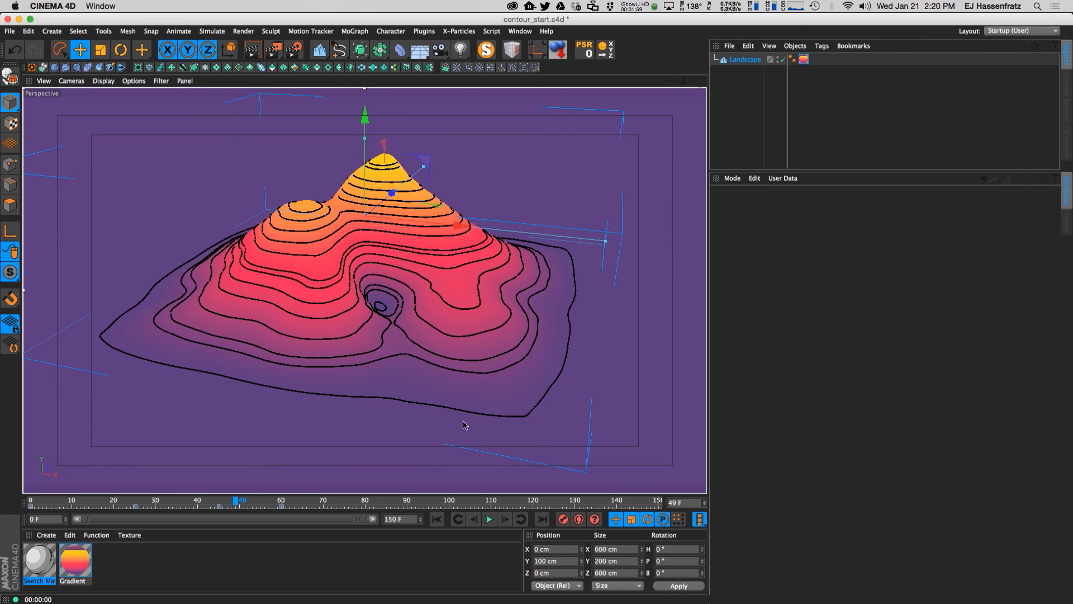
left_click_drag(239, 503, 29, 501)
key("super+r")
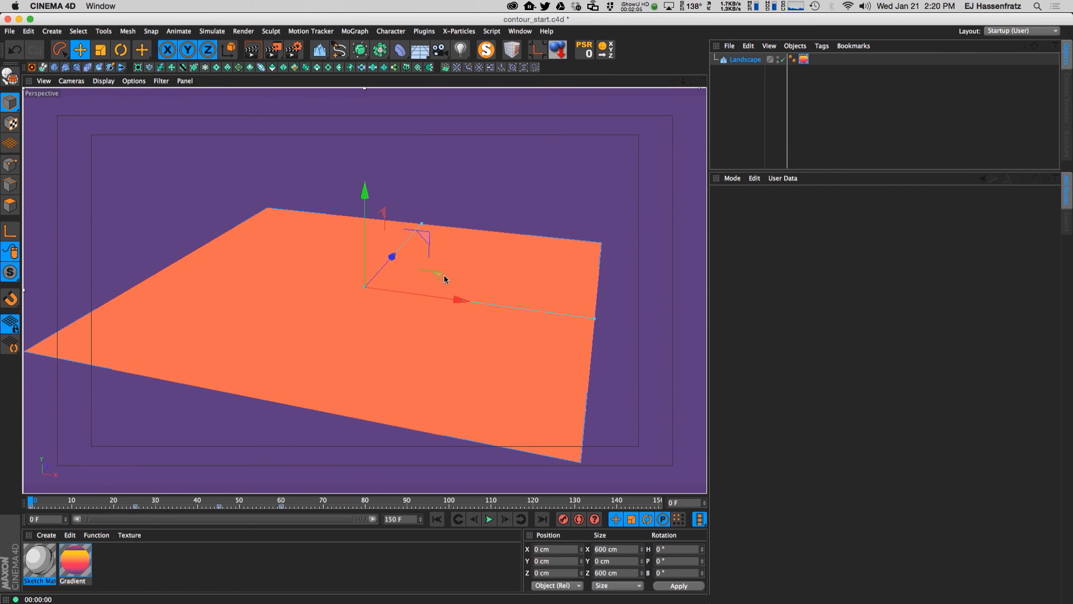
- Set the Start Y value of the Gradient material's luminance gradient to 0 cm
double_click(90, 566)
left_click_drag(352, 85, 691, 82)
left_click(749, 212)
left_click_drag(762, 87, 781, 97)
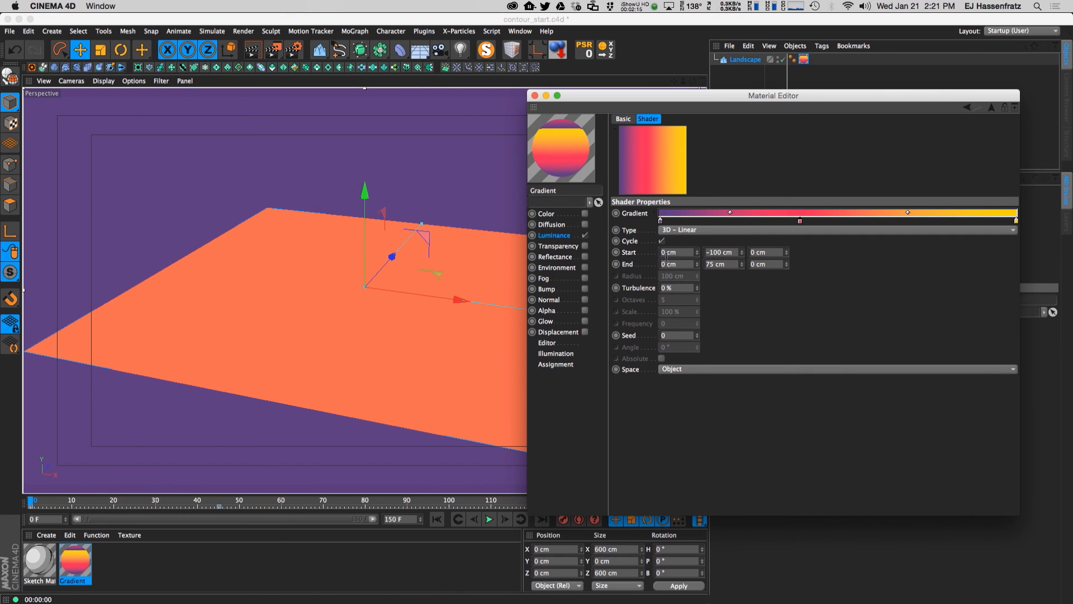
left_click(643, 256)
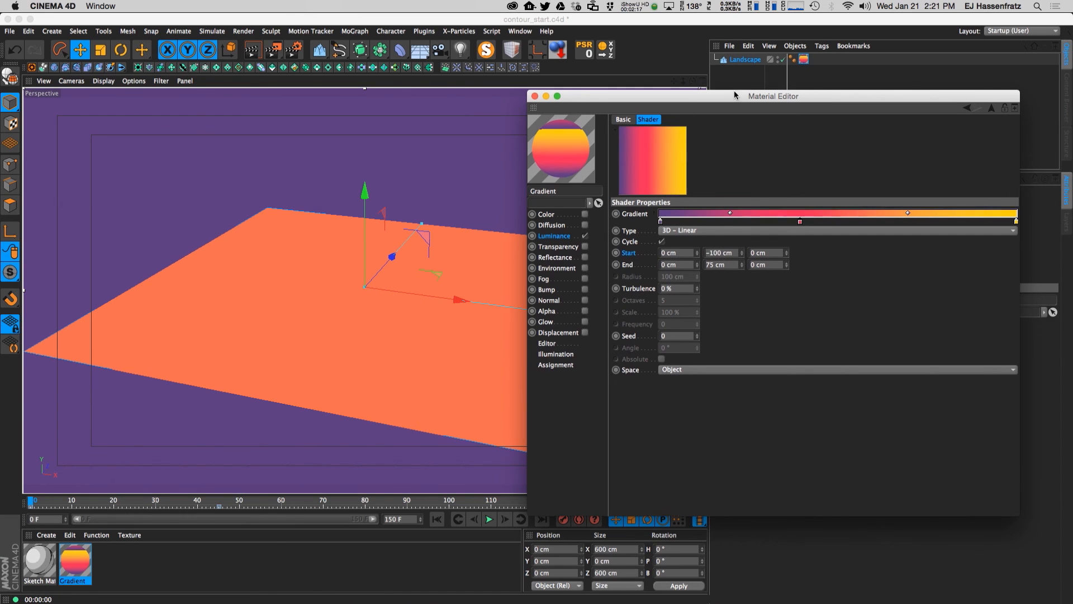
left_click_drag(733, 90, 774, 342)
left_click(757, 62)
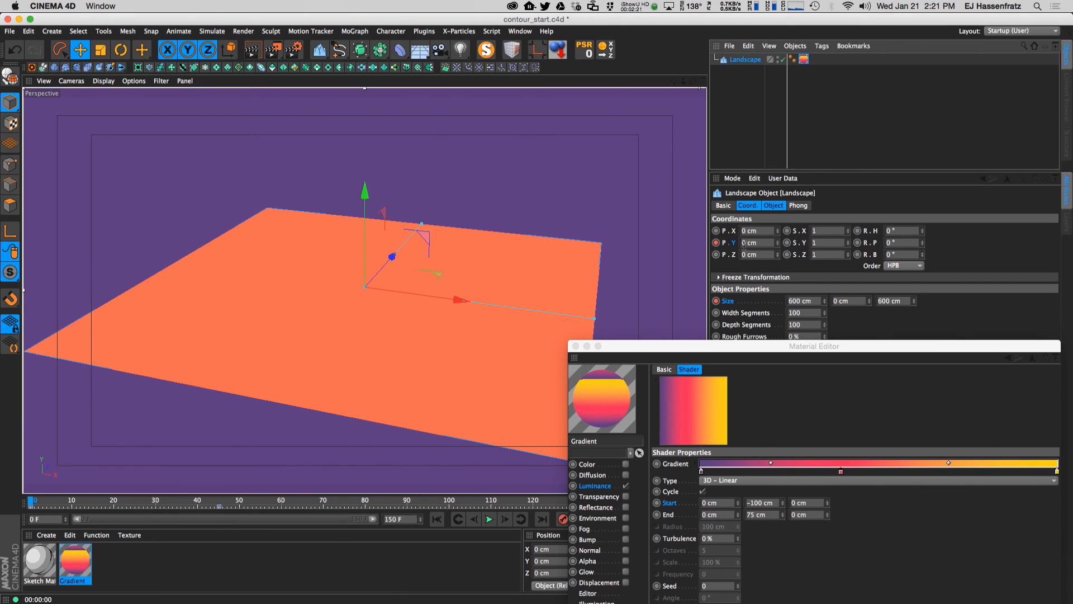
left_click(283, 502)
left_click_drag(277, 501, 30, 501)
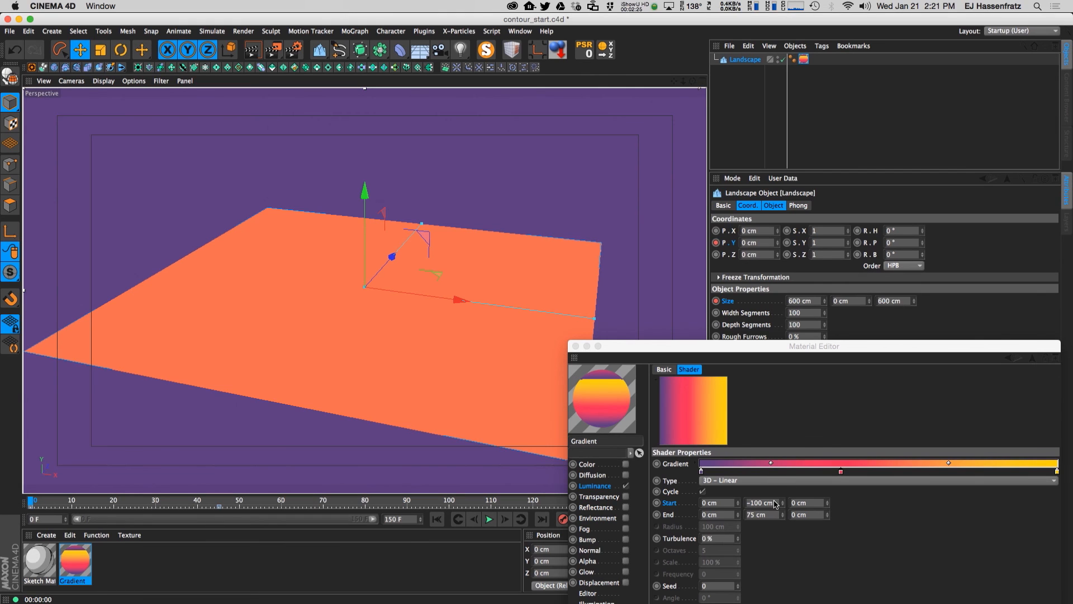
left_click(775, 504)
type("0")
key("Return")
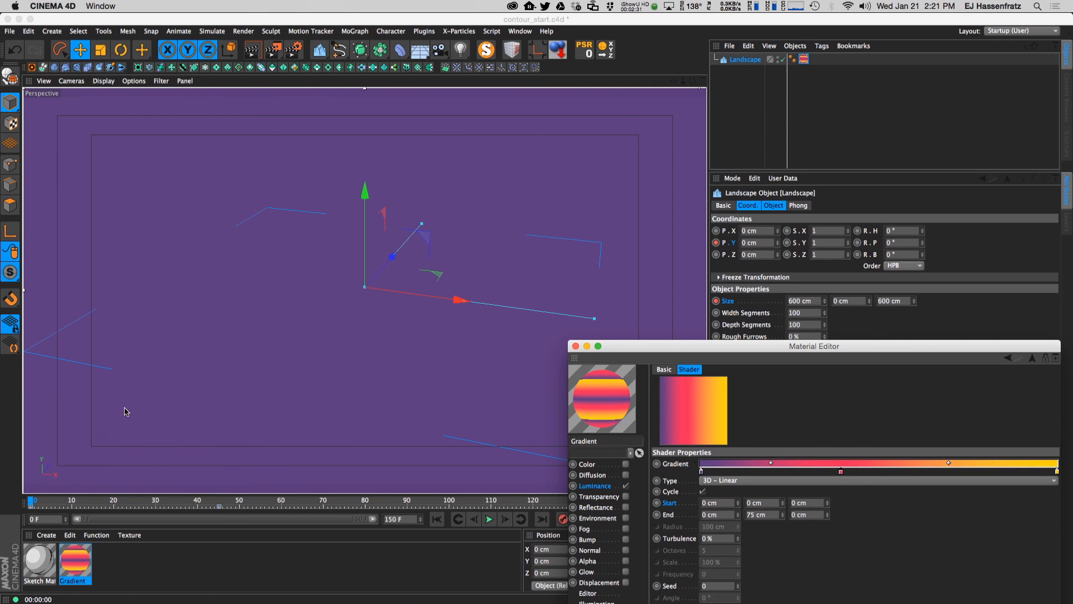
- With the landscape raised at frame 45, set the gradient's End Y value to 175 cm and its Space to World
left_click_drag(34, 502, 219, 514)
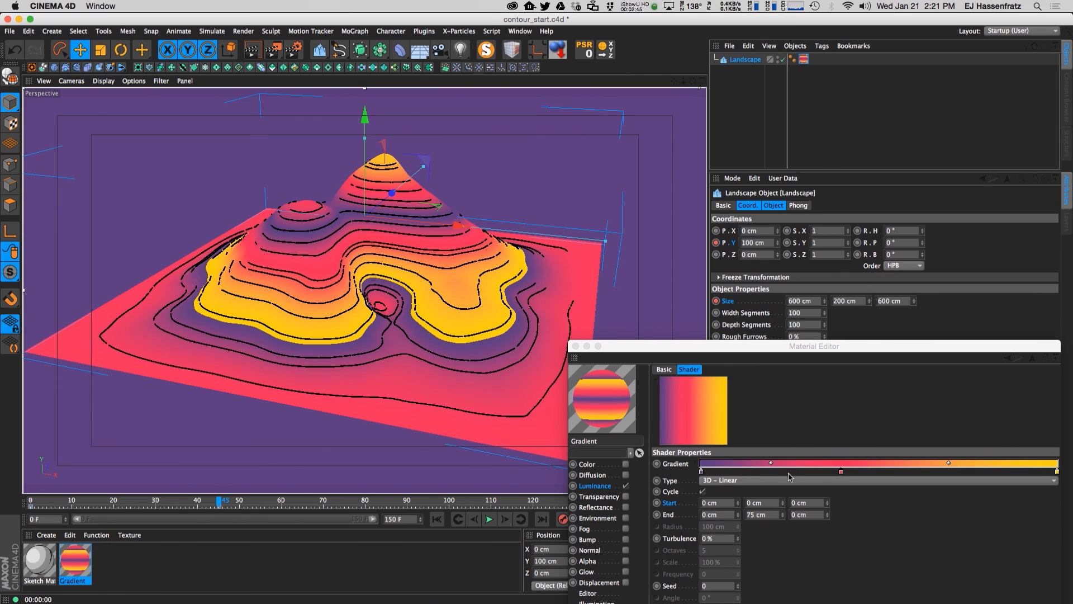
left_click_drag(781, 512, 783, 520)
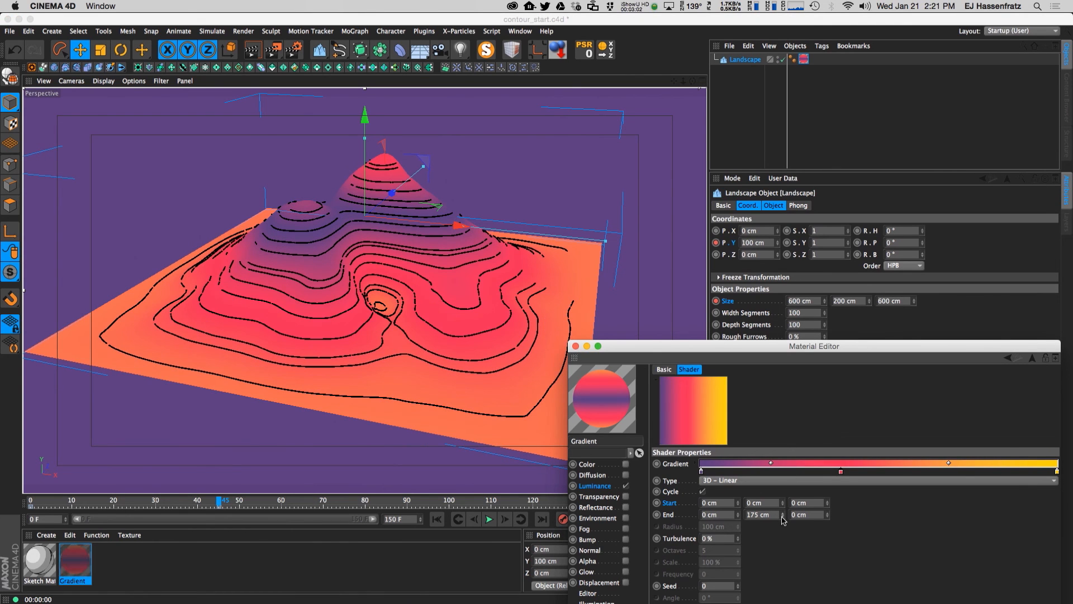
left_click_drag(717, 348, 685, 104)
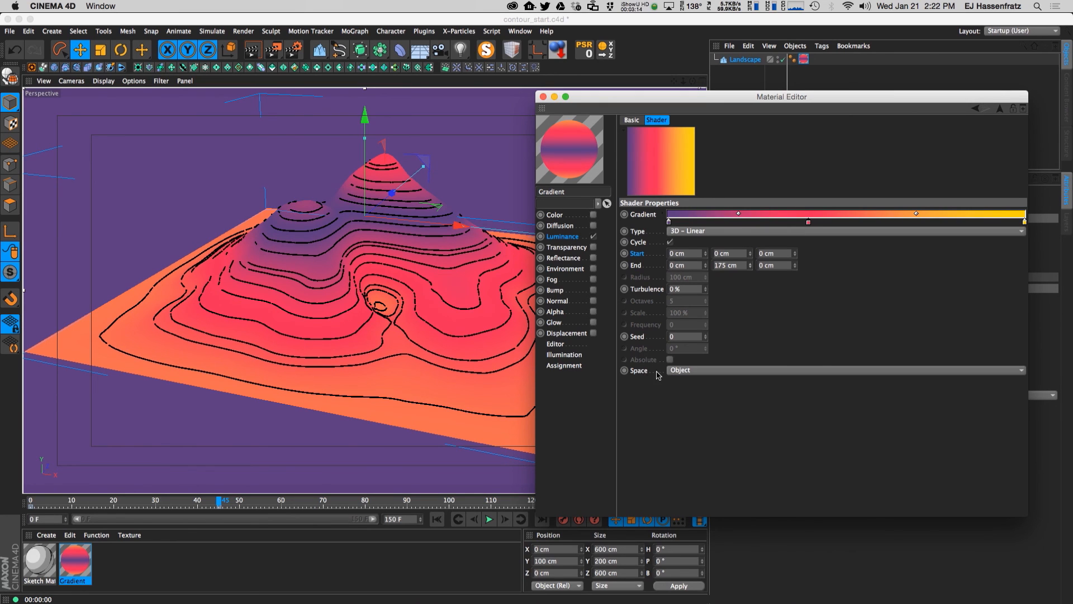
left_click(698, 370)
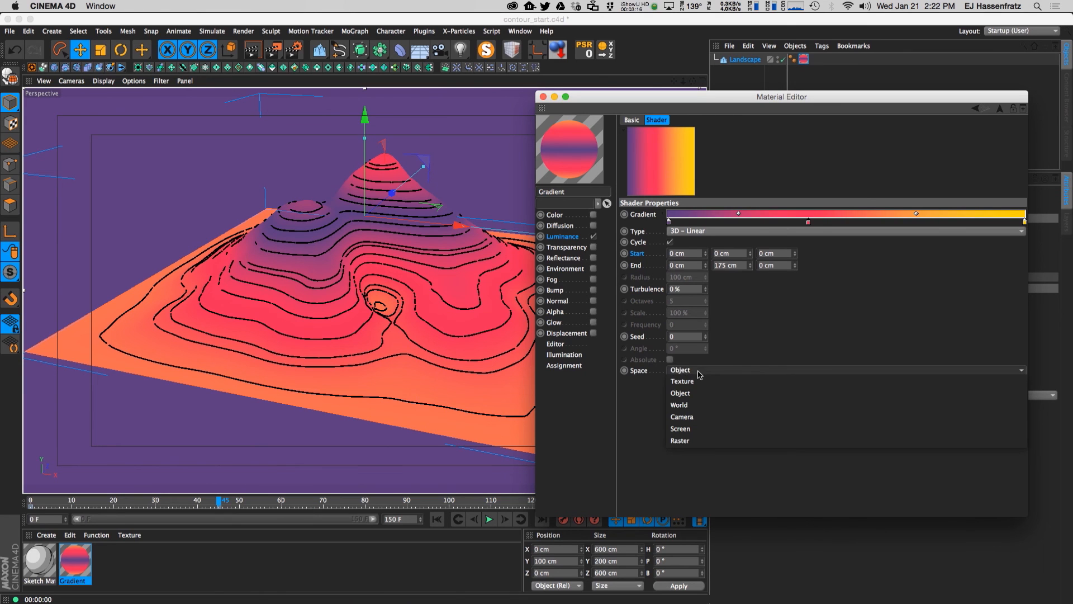
left_click(701, 405)
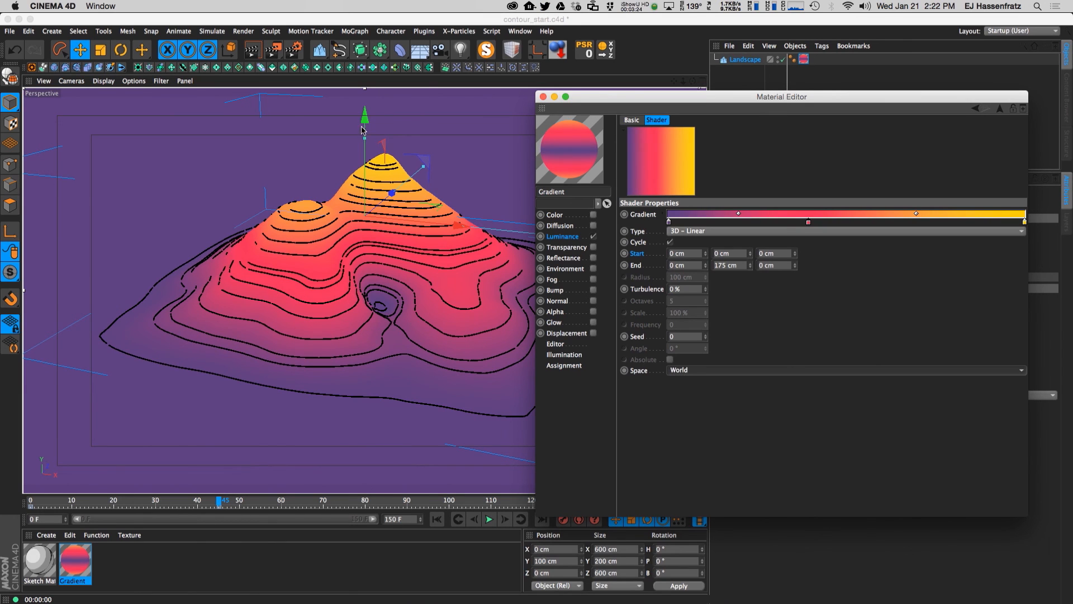
left_click_drag(616, 95, 640, 150)
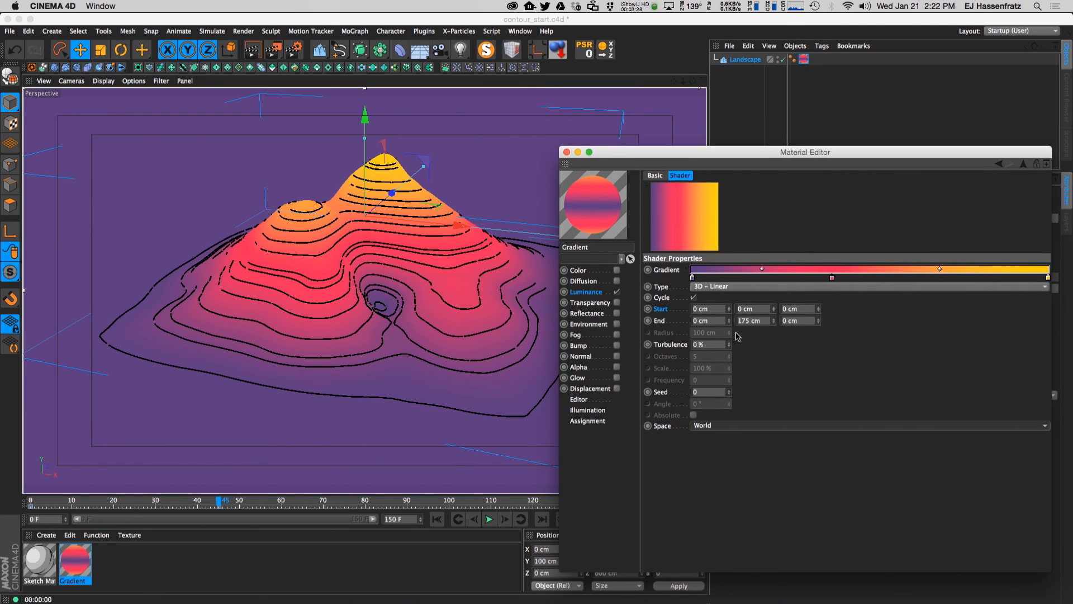
- Try moving the Landscape upward to check how the world-space gradient colours it, and undo the move
left_click_drag(366, 131, 338, 81)
key("super+r")
key("super+z")
key("super+r")
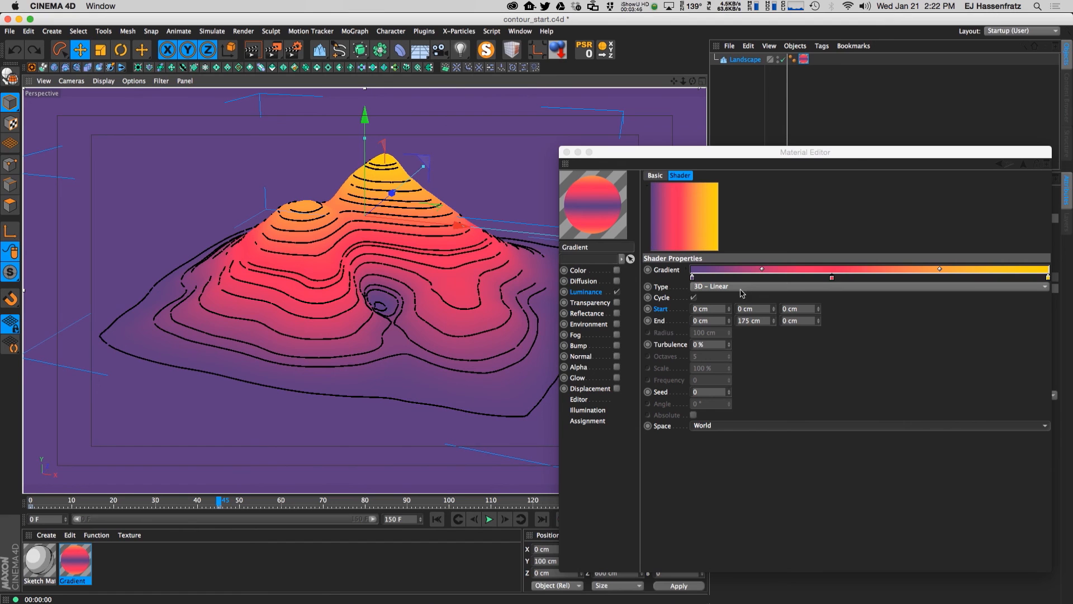
- Close the Material Editor, scrub through the rising animation and render the viewport at frame 57
left_click(566, 152)
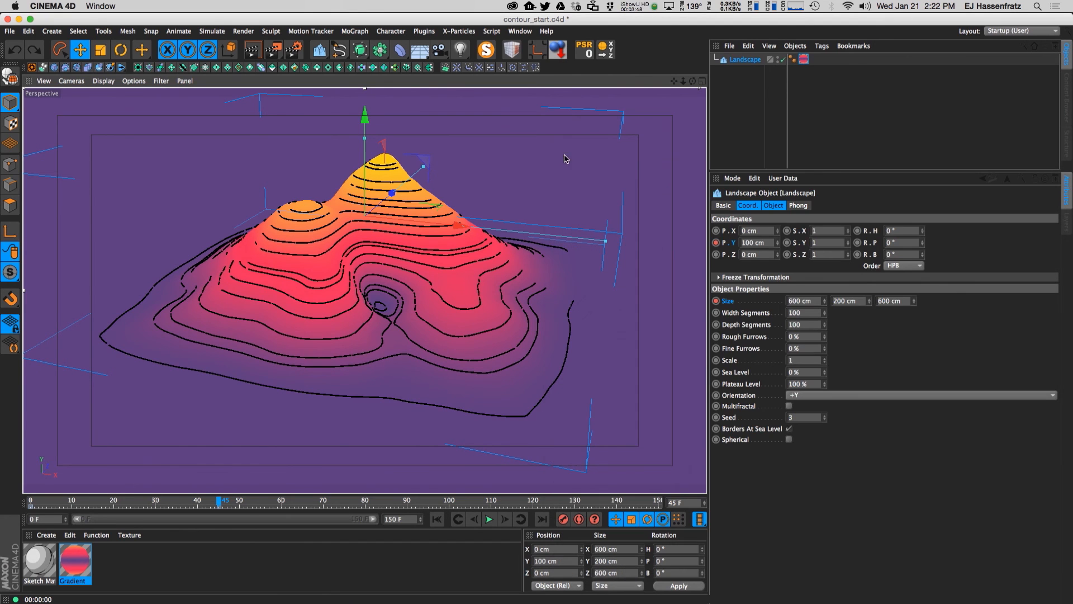
left_click_drag(211, 502, 38, 507)
left_click_drag(2, 513, 285, 490)
key("ctrl+r")
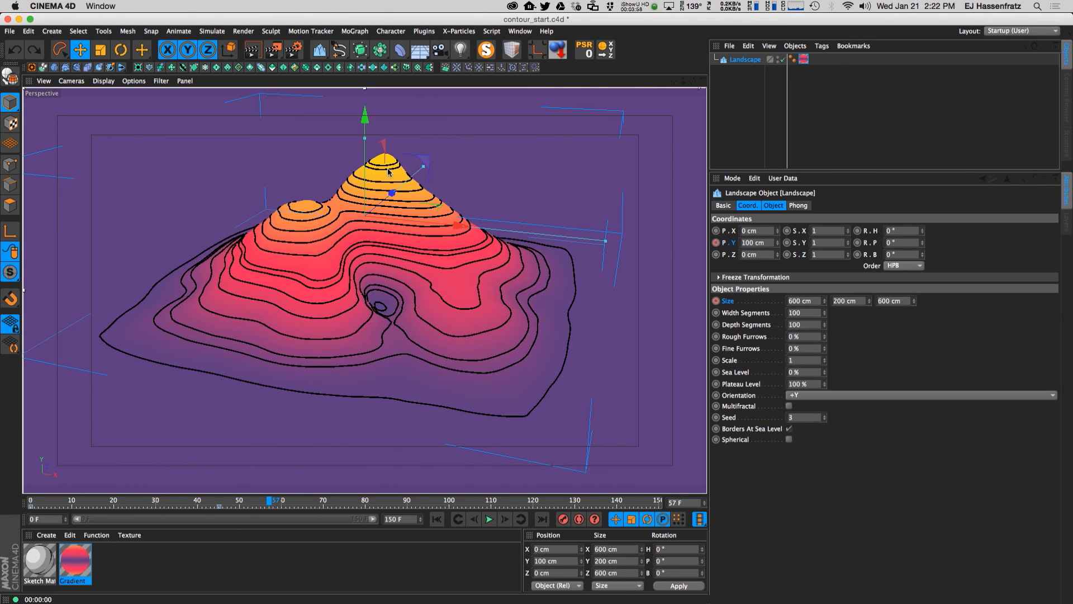
- Scrub through the rest of the animation and render the viewport at several frames, ending at frame 87
left_click_drag(288, 501, 311, 505)
key("ctrl+r")
left_click_drag(311, 507, 302, 506)
key("ctrl+r")
left_click_drag(269, 505, 512, 505)
key("ctrl+r")
left_click_drag(335, 505, 395, 503)
key("ctrl+r")
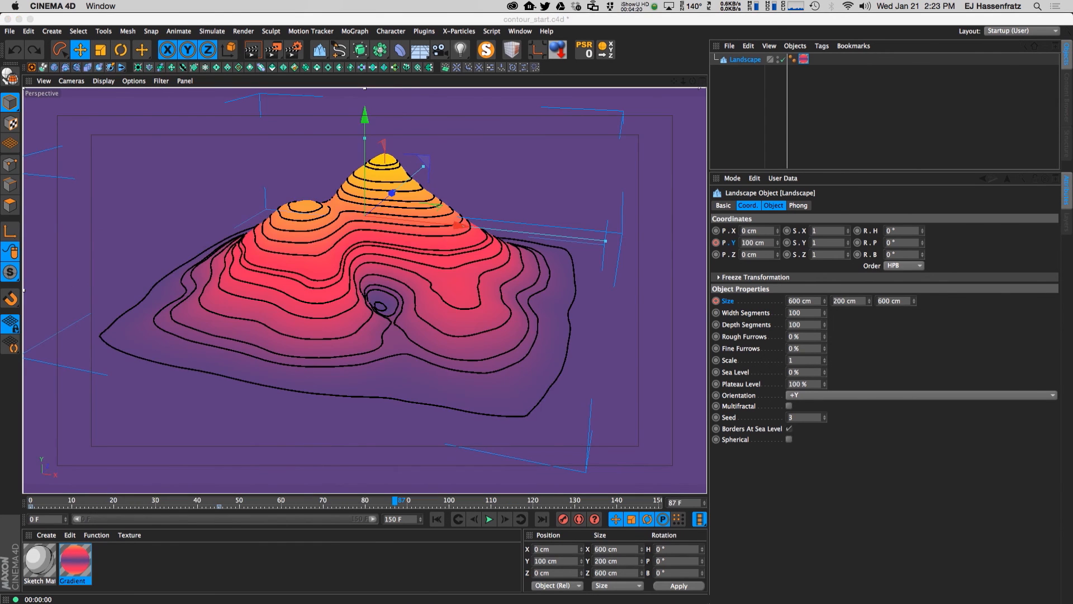
- Open the Timeline and expand the Sketch Mat's Complete track with its animation curve
key("shift+F3")
left_click_drag(623, 195, 633, 316)
left_click(248, 517)
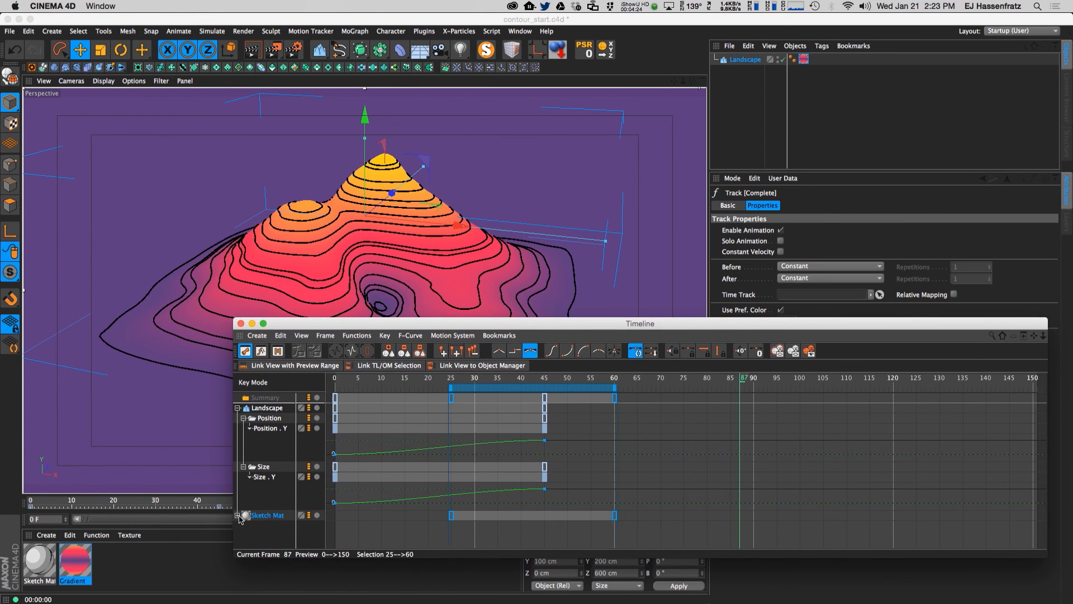
left_click(238, 515)
left_click(245, 526)
scroll(443, 472, "down", 1)
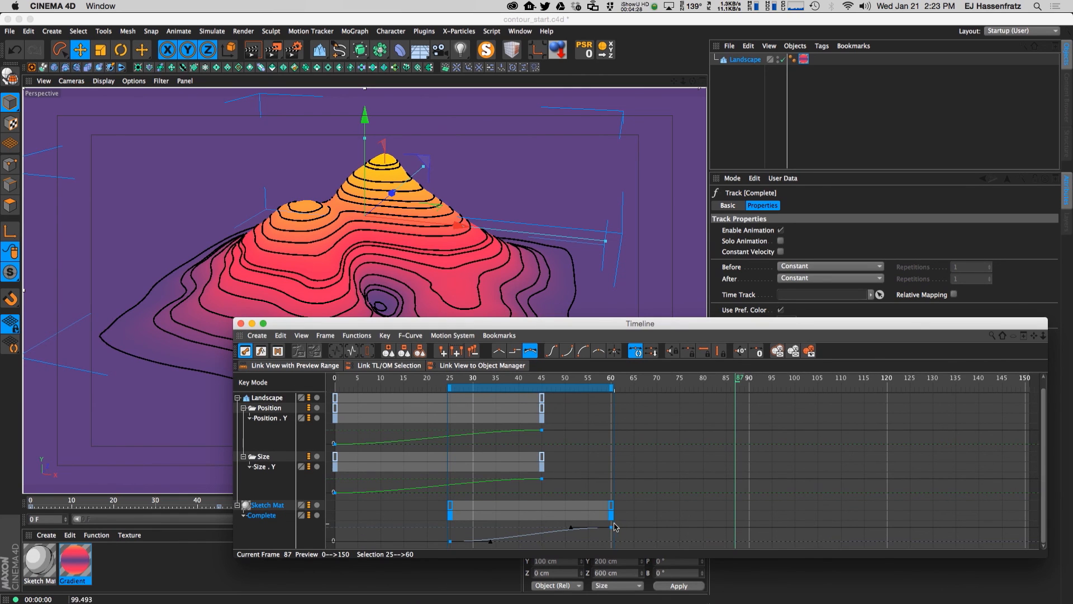
left_click(589, 430)
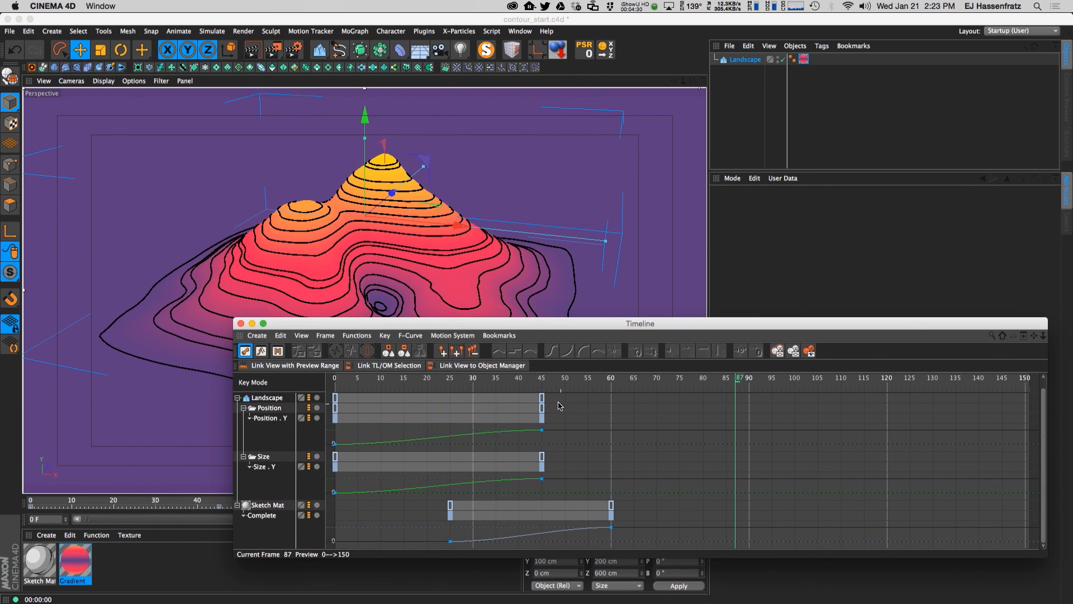
- Copy the Landscape's position and size keys from frame 45 to frame 100 and from frame 0 to frame 140
left_click_drag(543, 399, 796, 406, "ctrl")
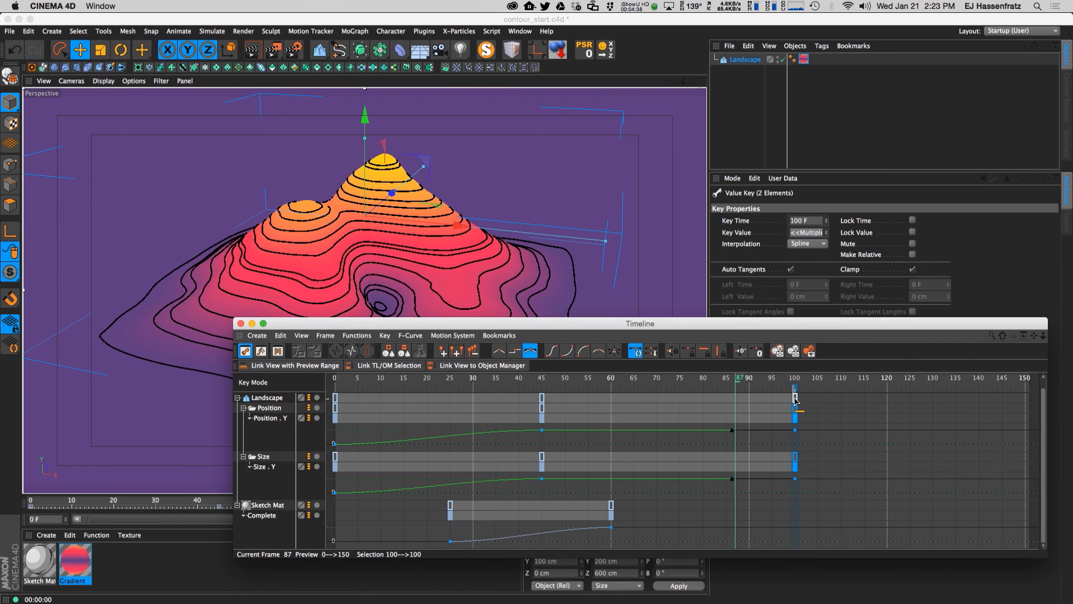
left_click_drag(790, 330, 647, 330)
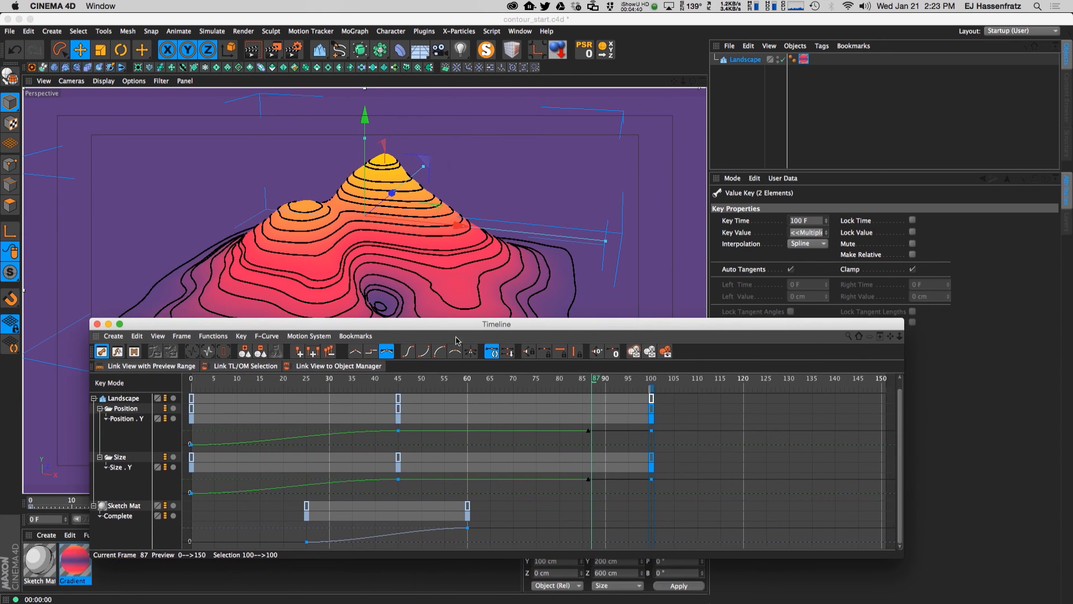
left_click(191, 397)
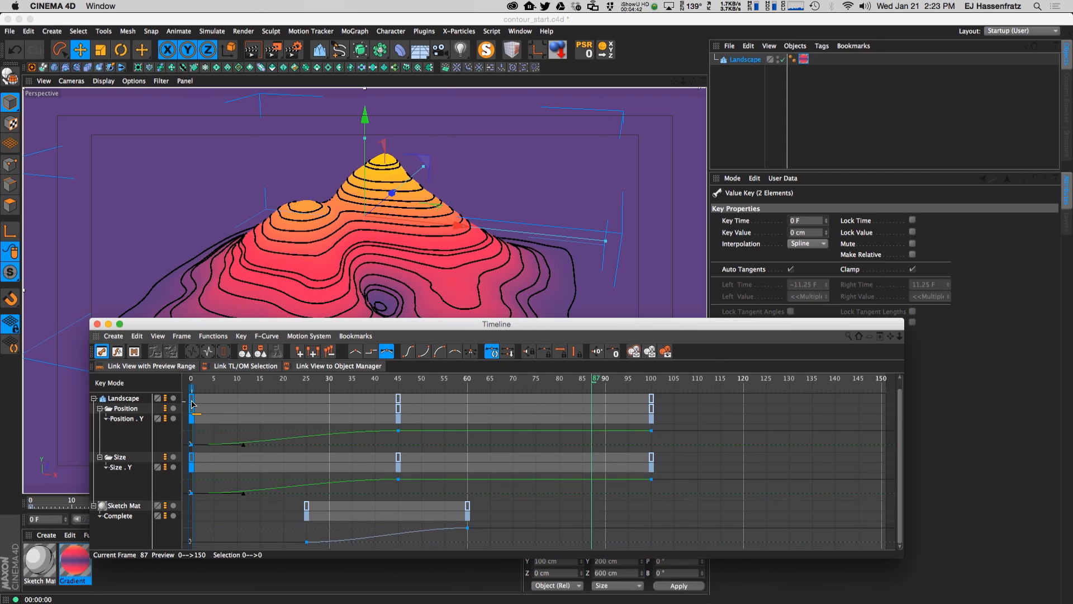
left_click_drag(191, 403, 835, 405, "ctrl")
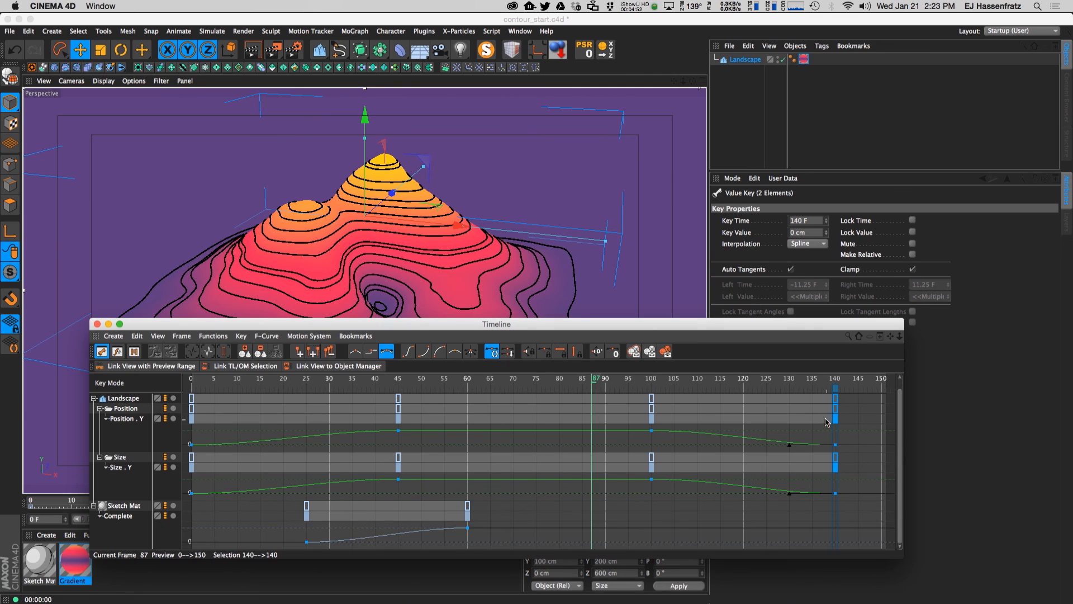
- Copy the Sketch Mat's Complete key from frame 60 to frame 90 and its frame 25 key to frame 120
left_click_drag(435, 323, 475, 246)
mouse_move(508, 427)
left_click_drag(508, 427, 647, 430, "ctrl")
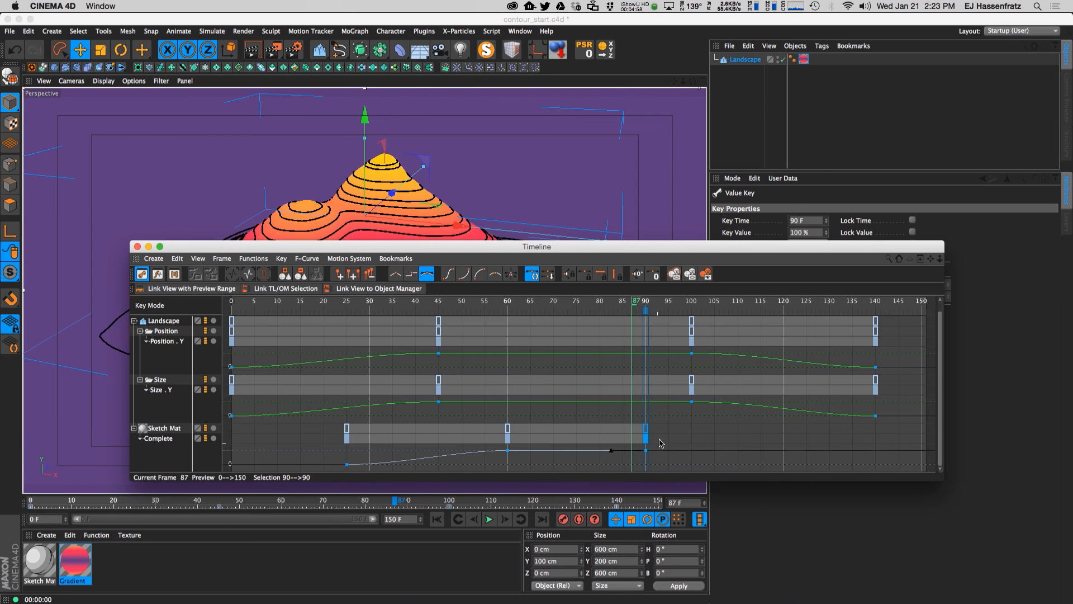
mouse_move(646, 428)
left_click_drag(647, 429, 785, 430, "ctrl")
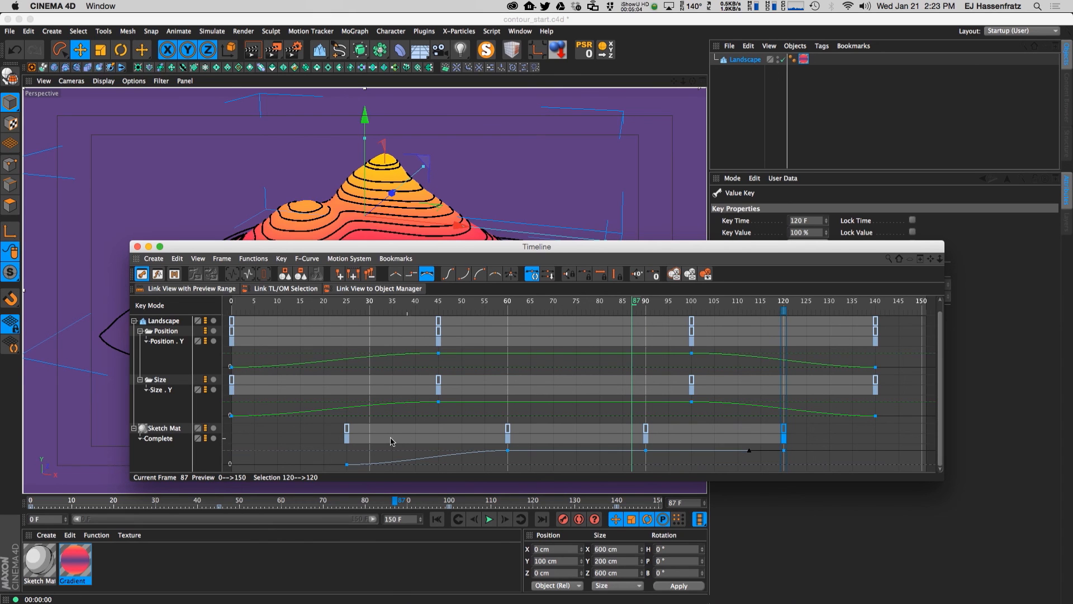
key("super+z")
left_click(347, 435)
left_click_drag(348, 435, 784, 432, "ctrl")
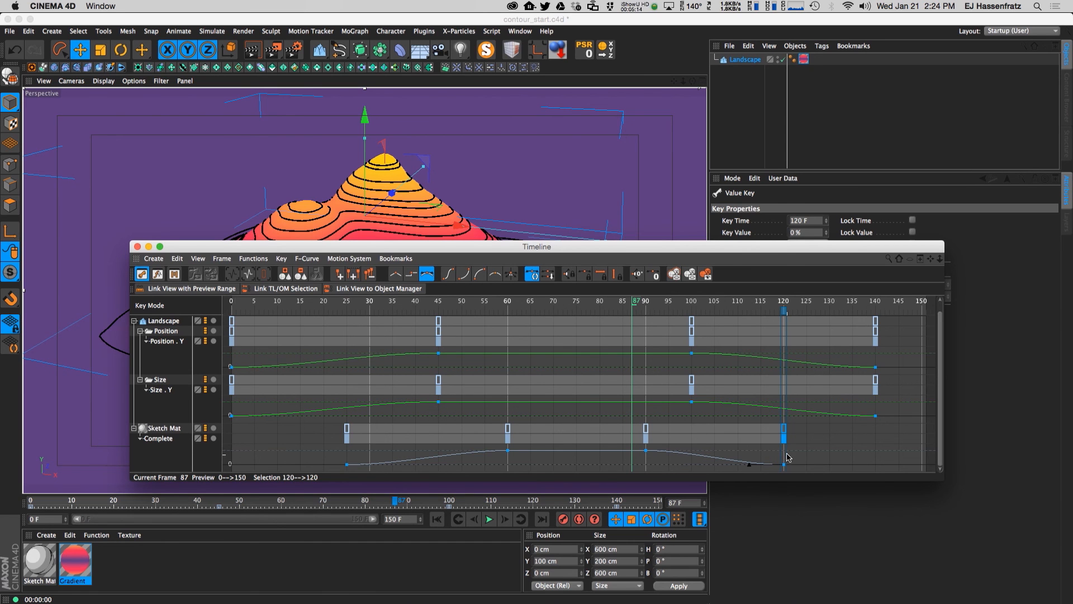
- Check how the contour lines draw off by viewing the animation at frames 110 and 120
left_click(491, 501)
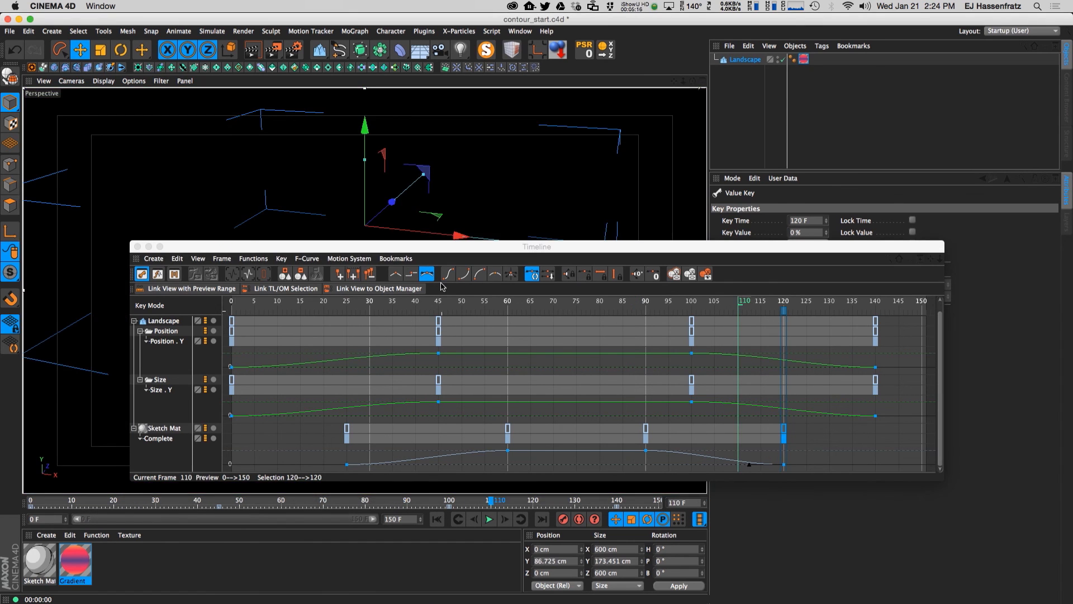
left_click_drag(439, 246, 760, 119)
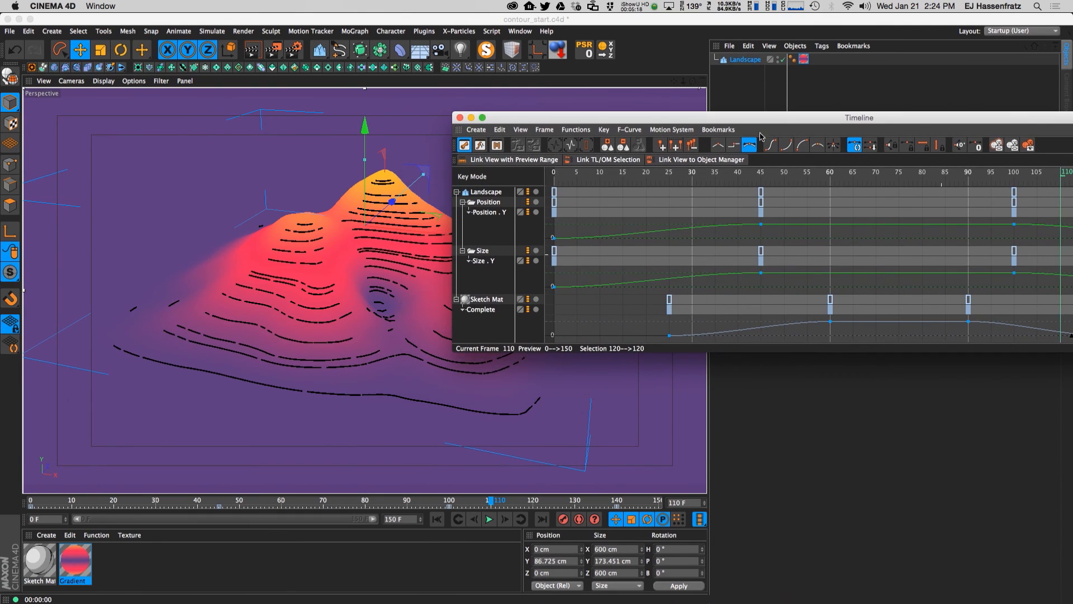
left_click(533, 502)
left_click_drag(639, 119, 542, 457)
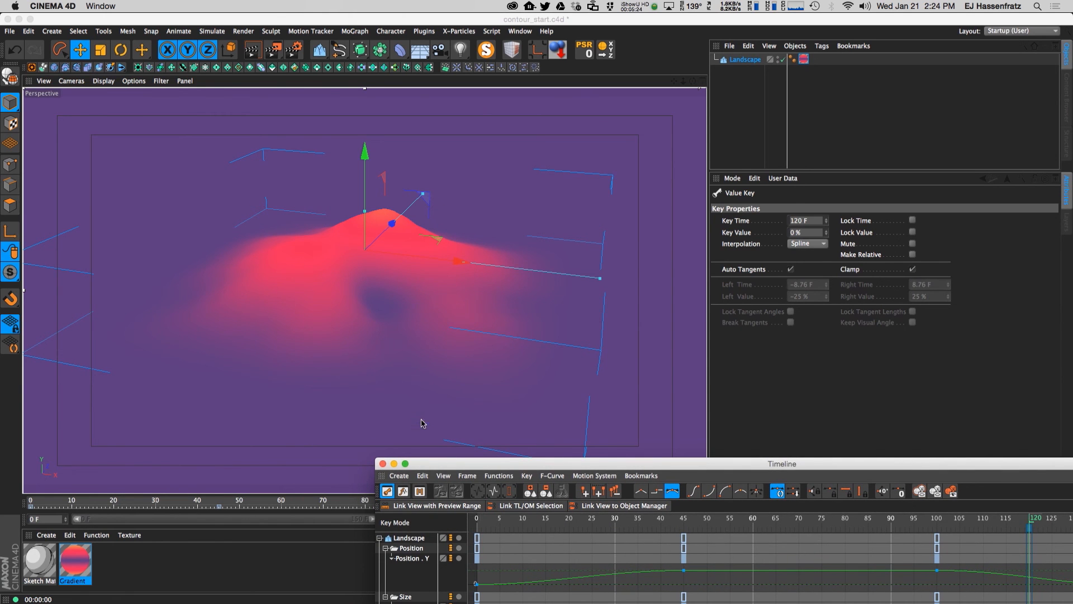
- Raise the curve tangents of the Sketch Mat's Complete keys at frames 120 and 25
mouse_move(451, 458)
left_mouse_down()
mouse_move(389, 318)
mouse_move(290, 196)
mouse_move(389, 259)
mouse_move(339, 272)
left_mouse_up()
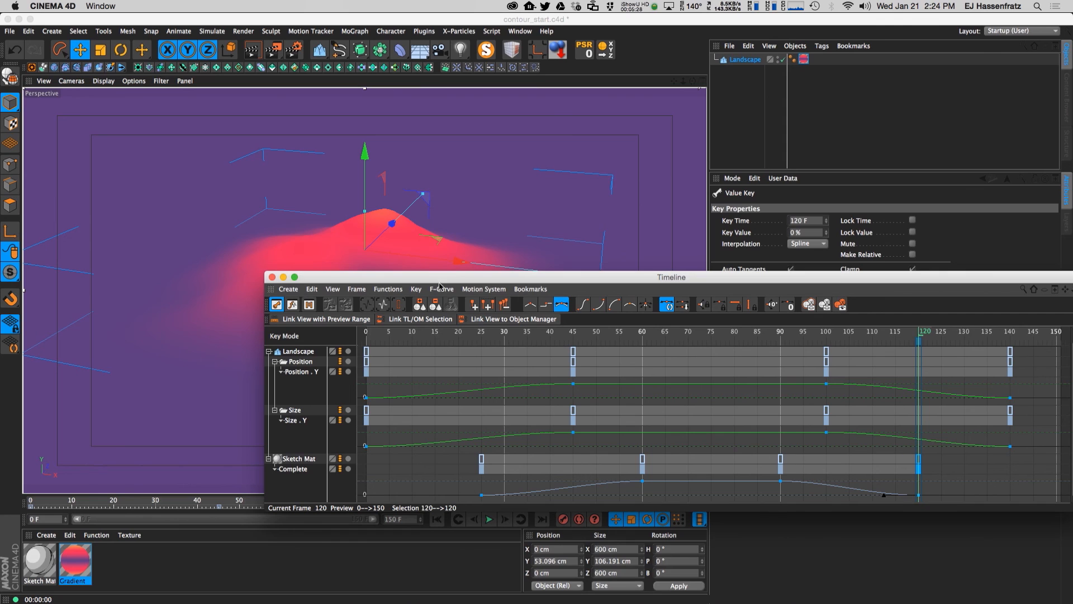
left_click_drag(884, 494, 888, 488)
left_click(481, 494)
left_click_drag(523, 494, 519, 484)
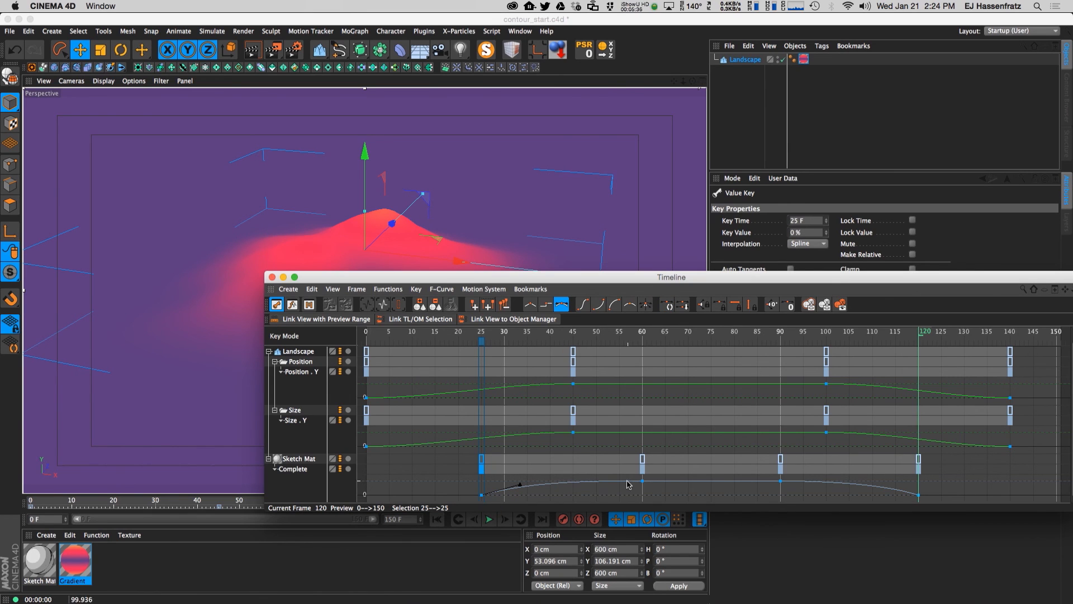
- Try raising the tangent of the Landscape's Size.Y key at frame 0, scrub the animation, and undo the tangent change
left_click_drag(327, 277, 382, 288)
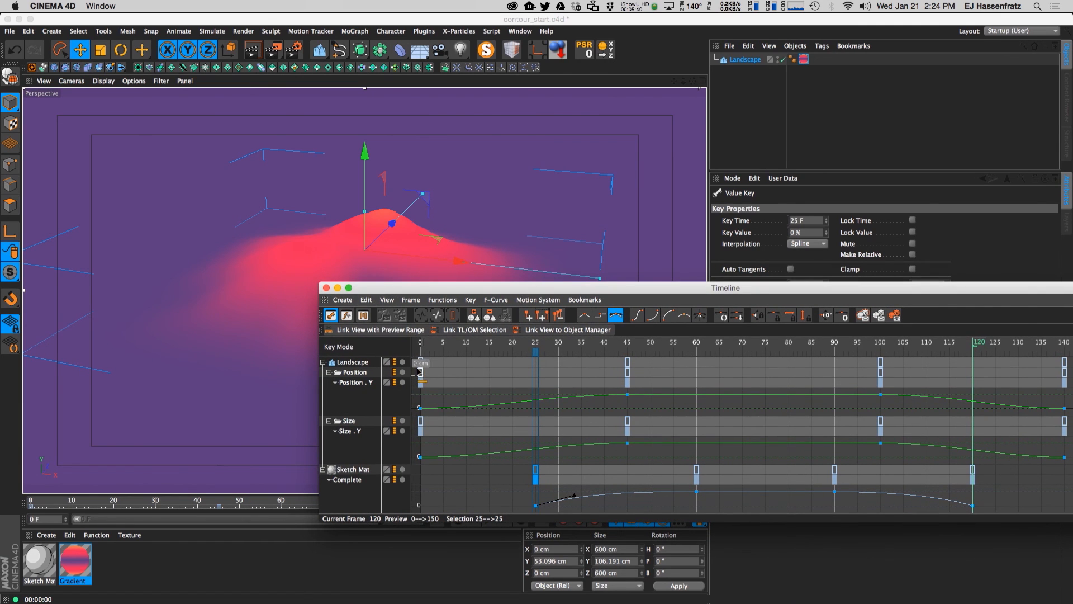
left_click(352, 432)
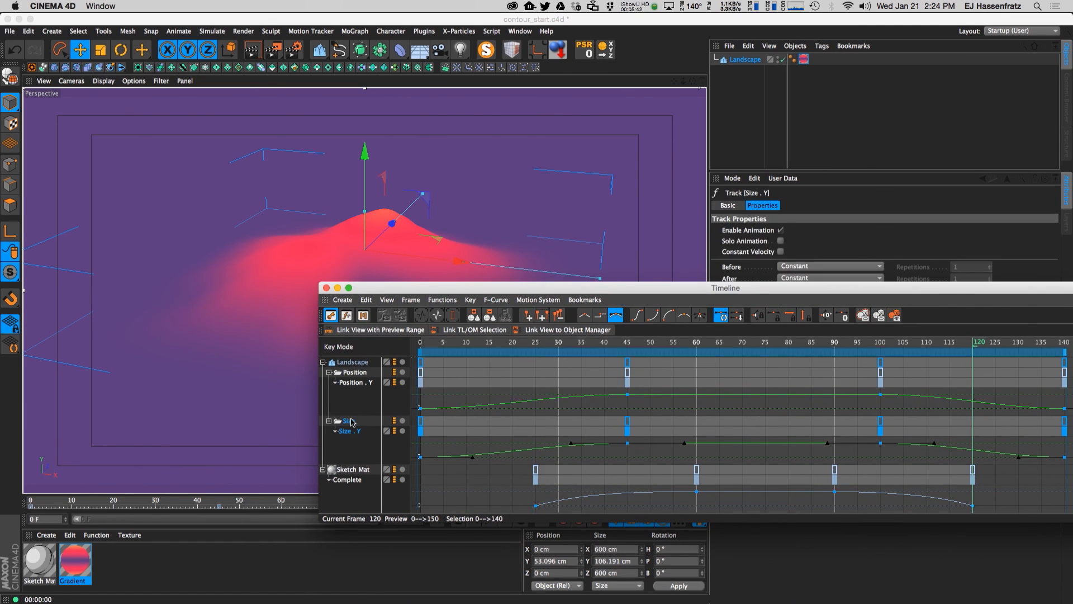
left_click_drag(346, 288, 192, 359)
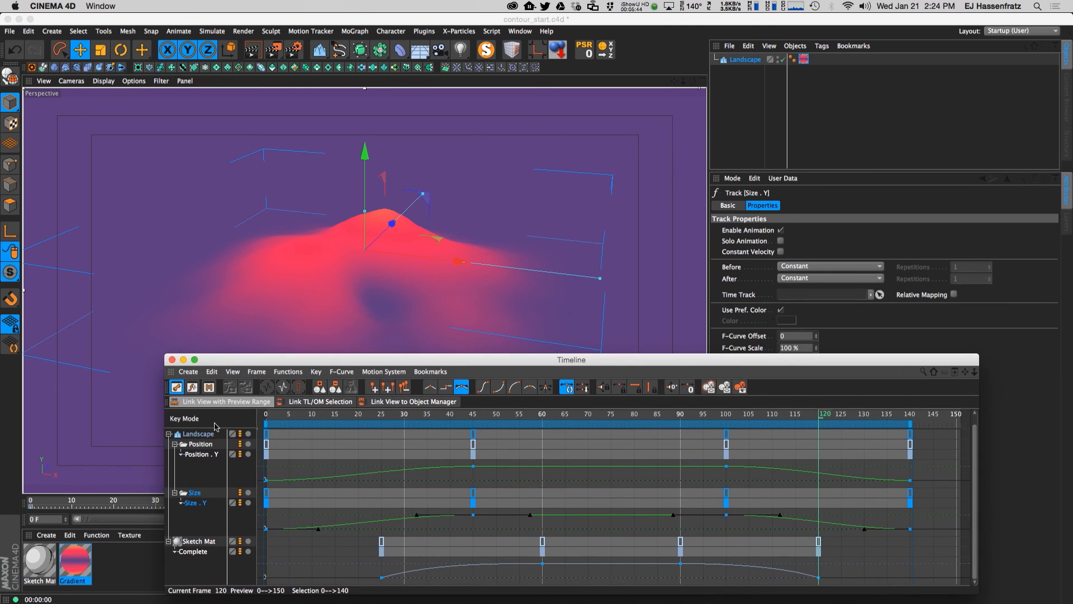
left_click(266, 528)
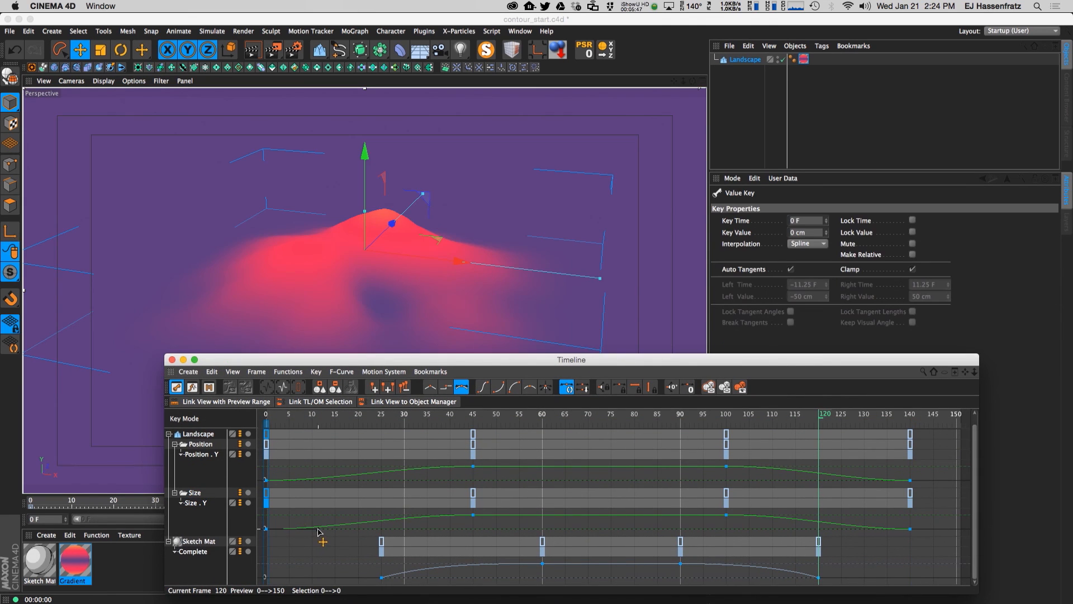
left_click_drag(316, 528, 315, 515)
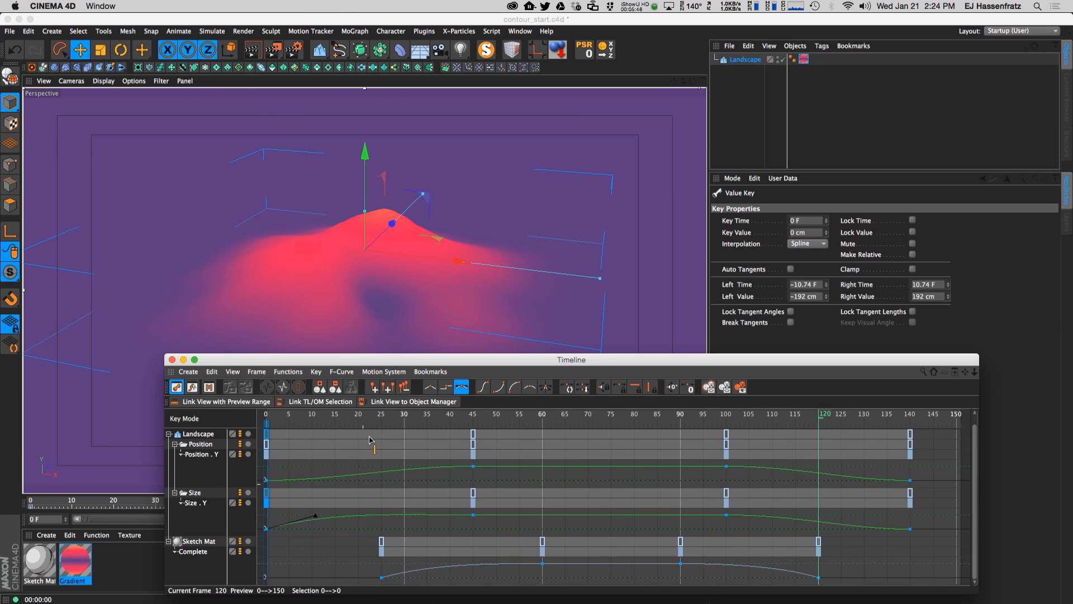
left_click_drag(307, 366, 518, 364)
left_click_drag(232, 503, 42, 502)
left_click(590, 500)
key("super+z")
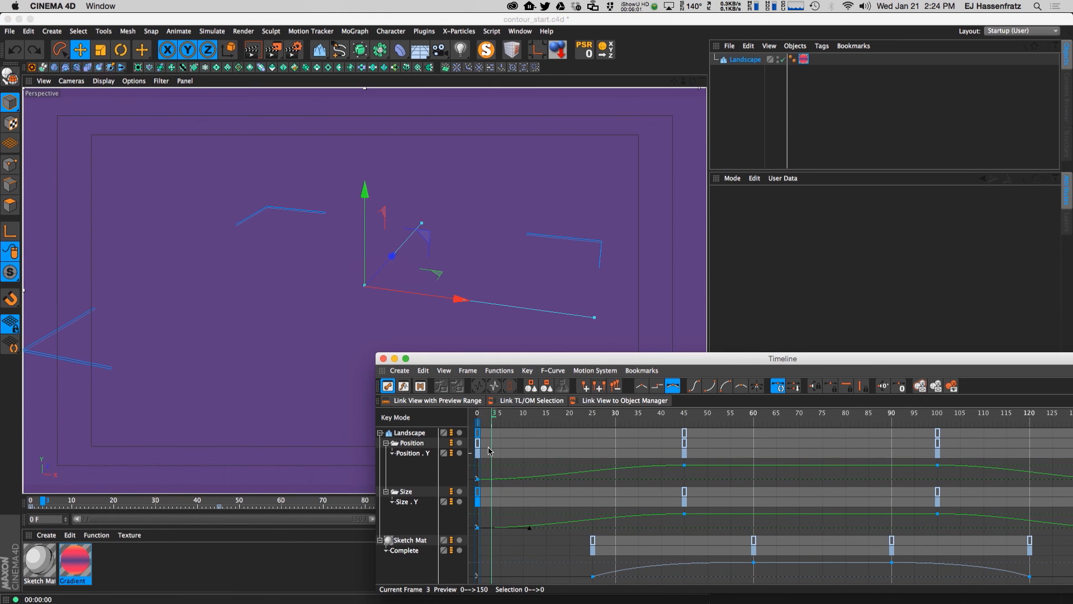
- Render the viewport at frame 60 and set the Landscape's Seed to 4
left_click_drag(494, 420, 754, 419)
key("ctrl+r")
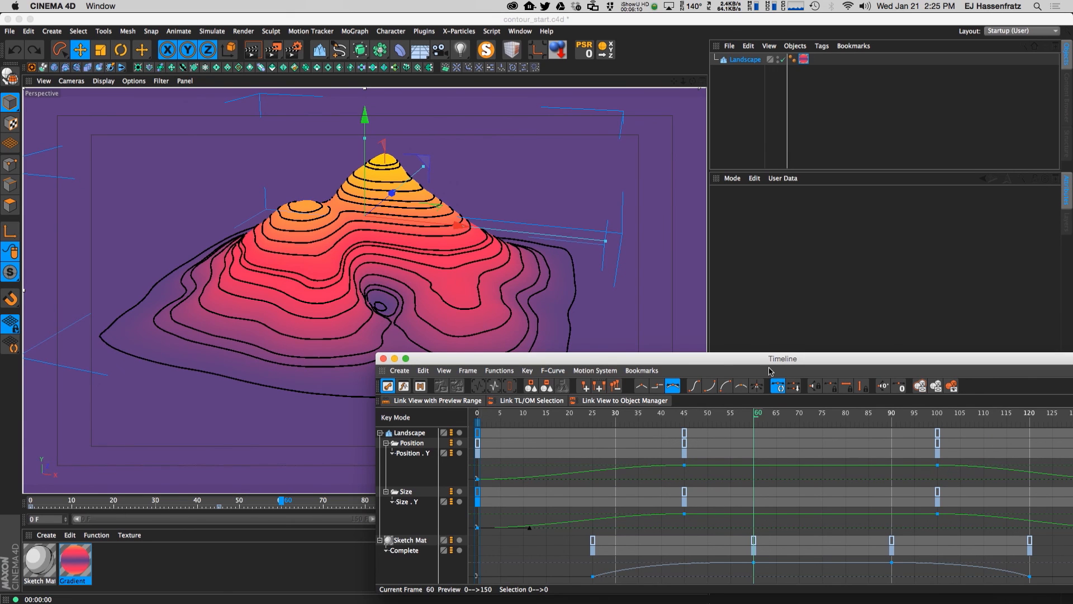
left_click(746, 60)
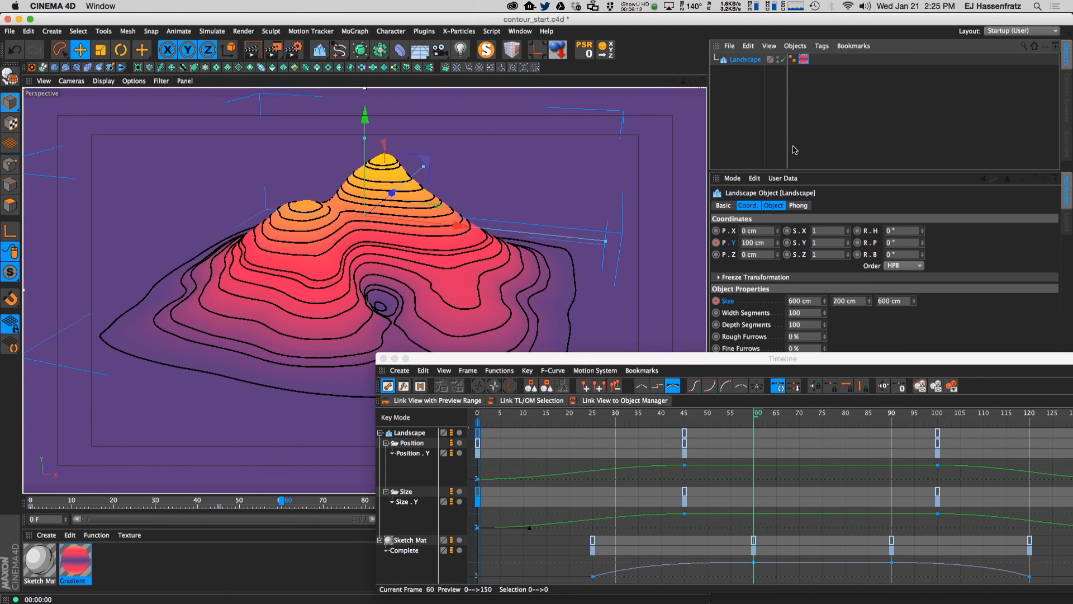
left_click_drag(706, 362, 452, 434)
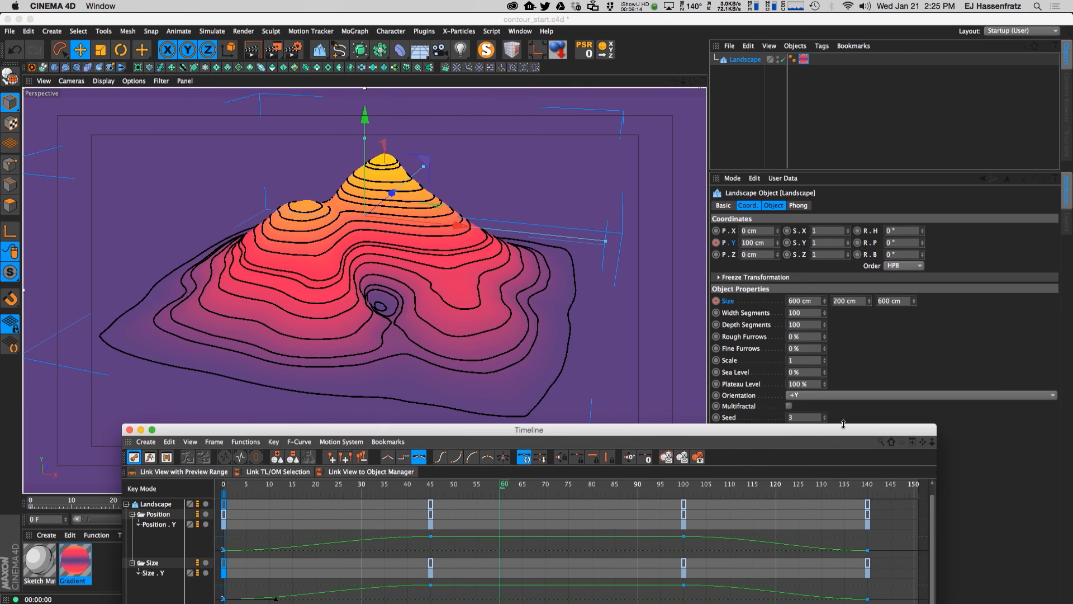
left_click(824, 416)
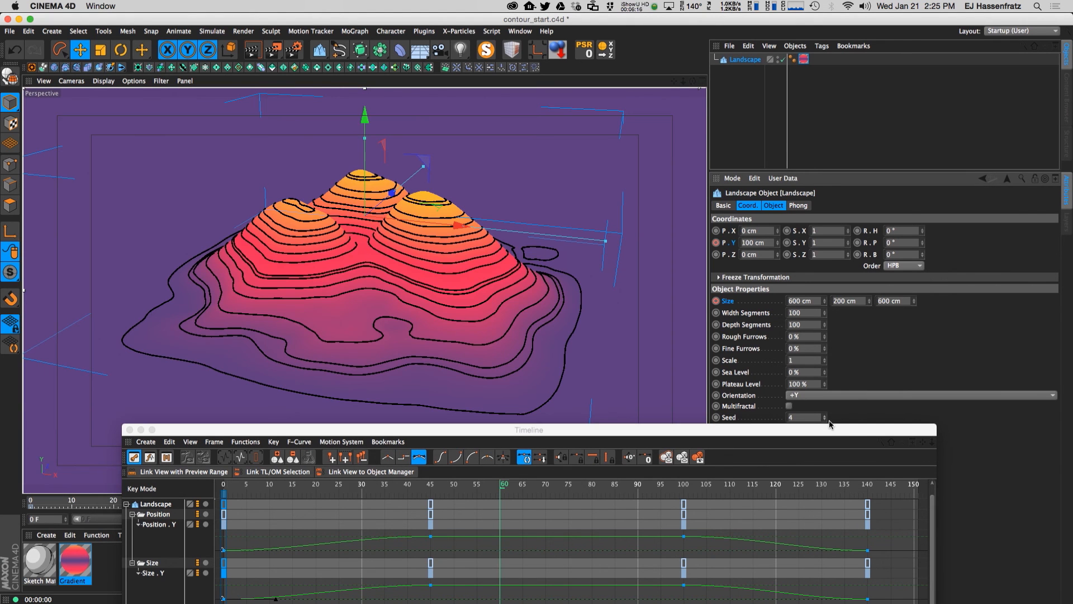
- Close the Timeline and render the viewport at frame 65 to check the new landscape shape
left_click_drag(317, 433, 753, 227)
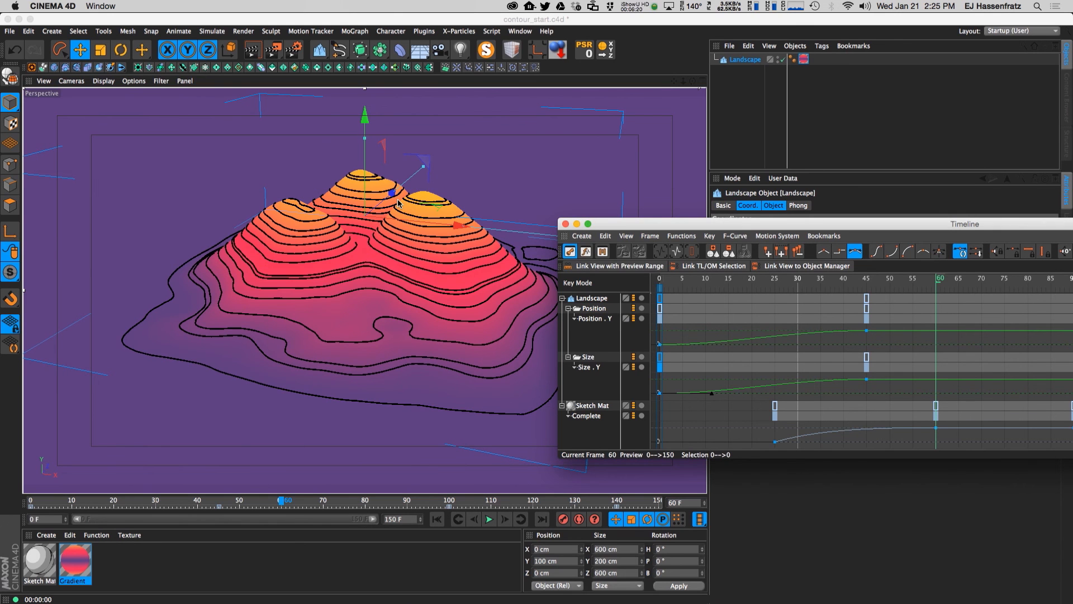
left_click_drag(598, 224, 170, 341)
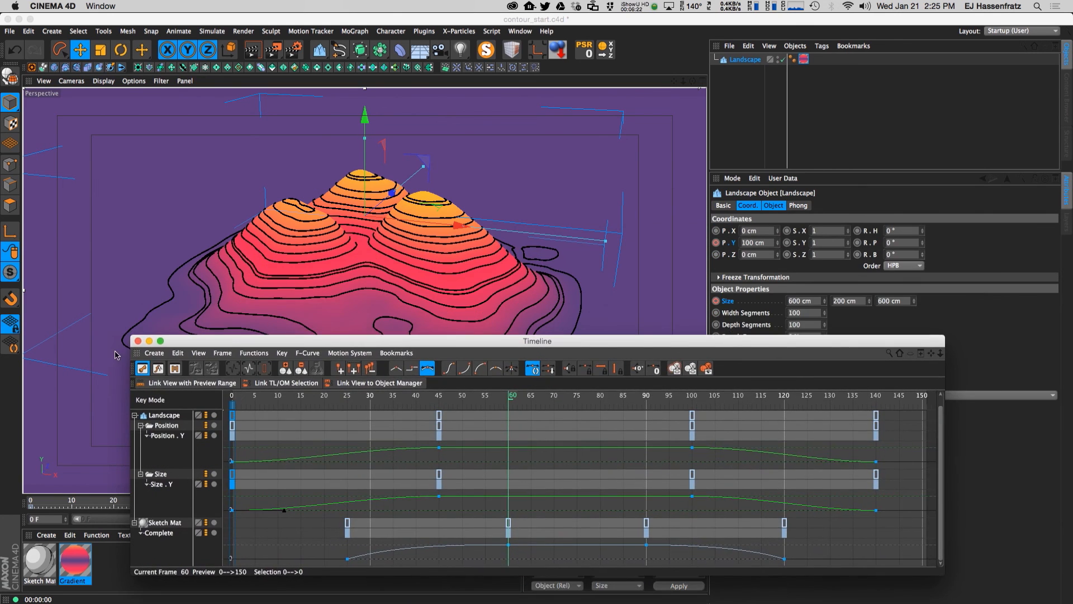
left_click(138, 340)
left_click_drag(393, 506, 303, 511)
key("super+r")
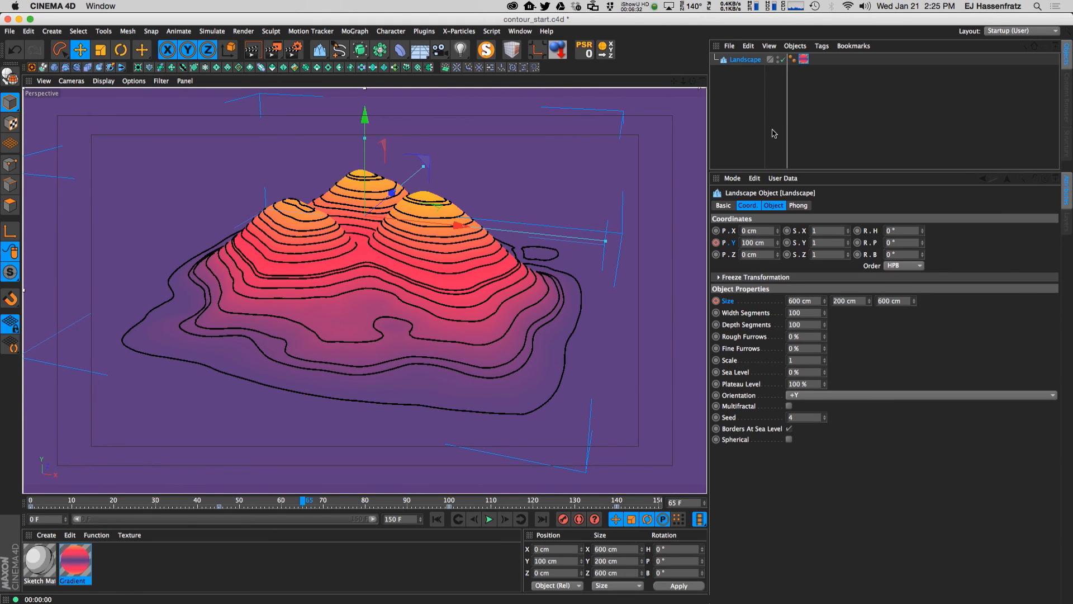
- Enlarge the object list area, add a MoGraph Time effector and inspect its Deformation options, leaving them Off
left_click_drag(809, 170, 815, 266)
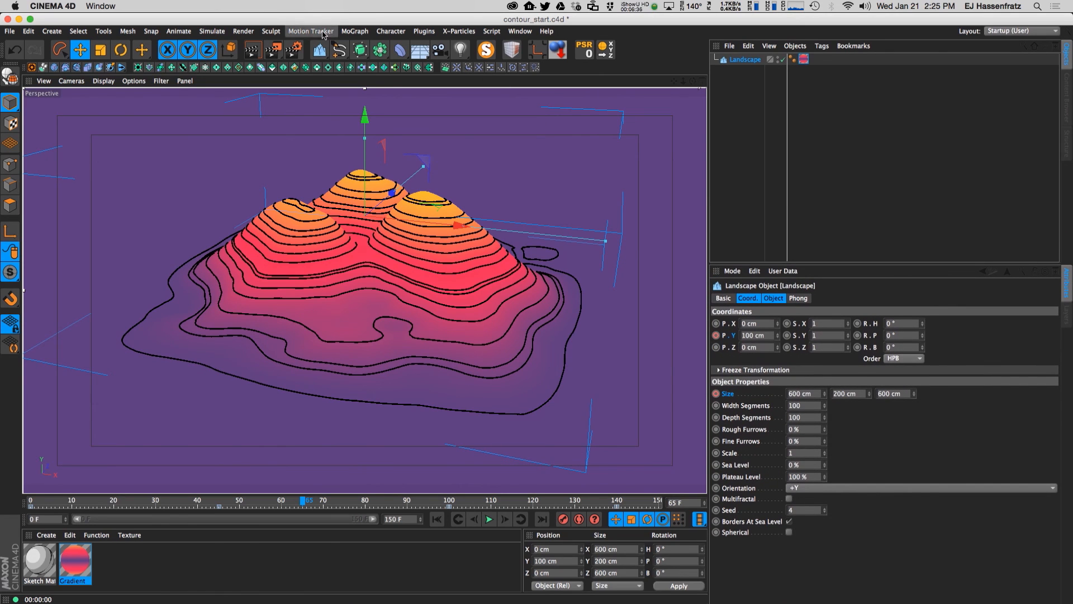
left_click(355, 32)
mouse_move(363, 48)
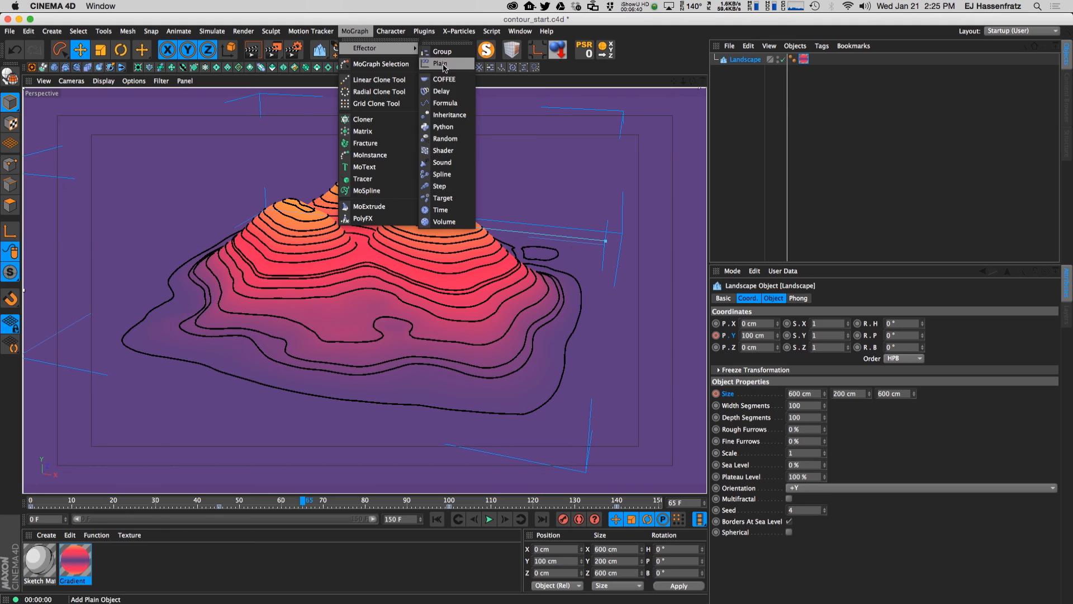
left_click(442, 209)
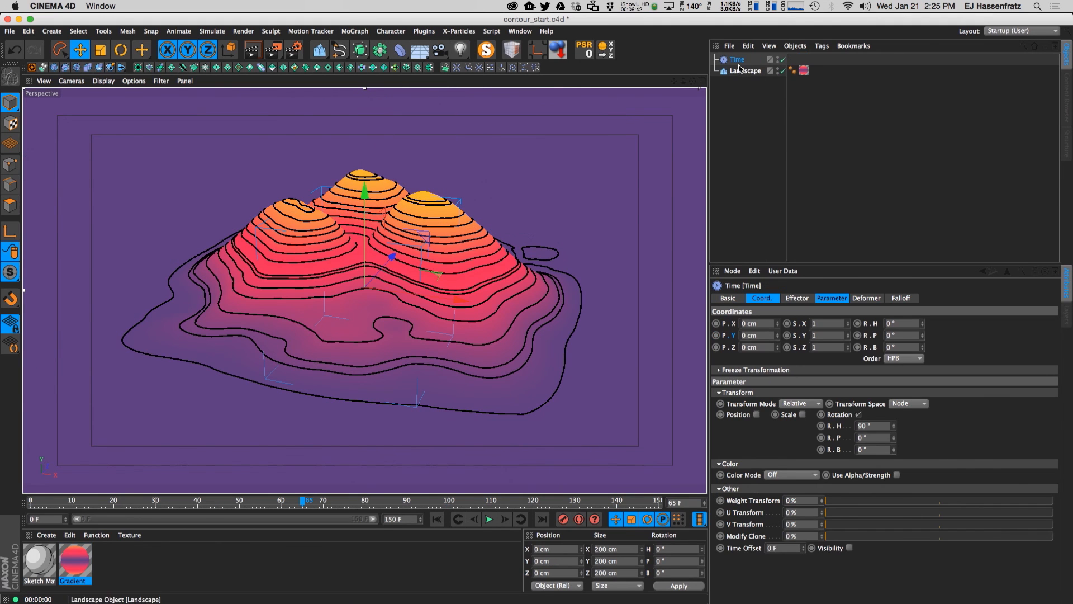
left_click(866, 298)
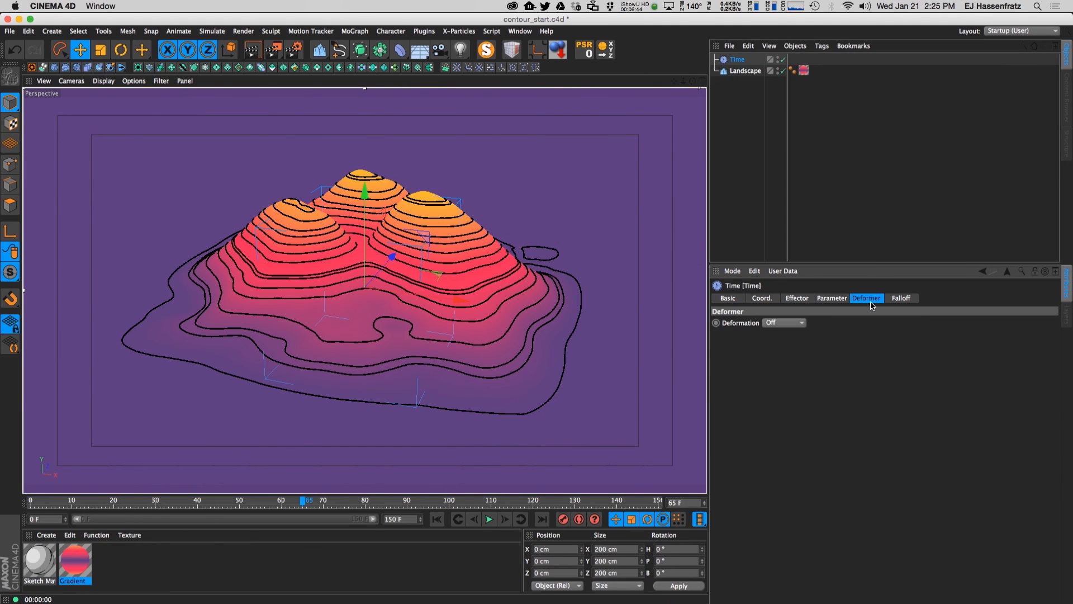
left_click(773, 324)
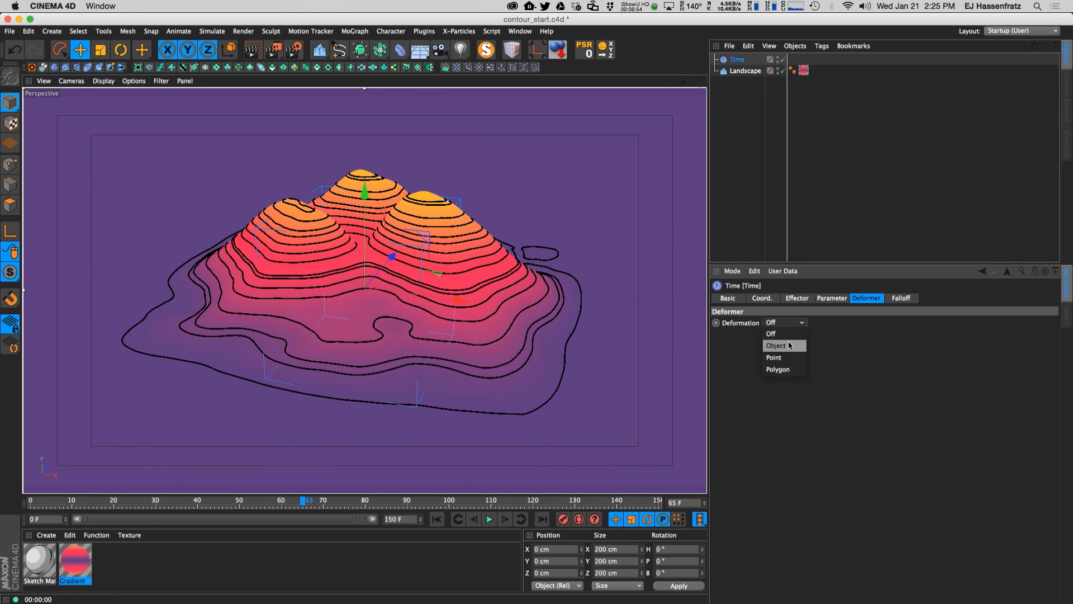
left_click(858, 380)
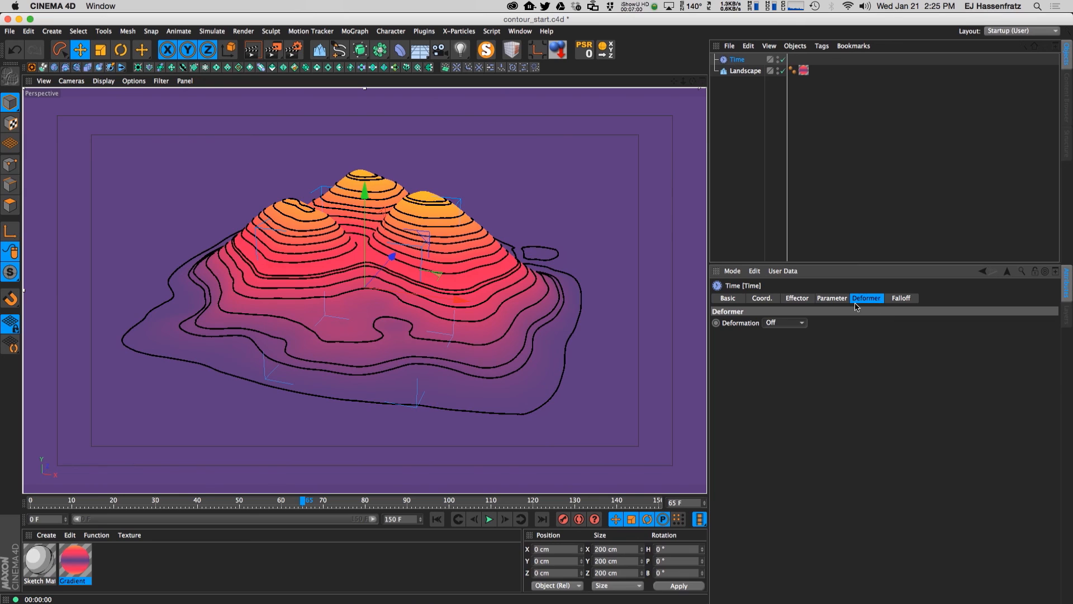
- Make the Time effector a child of the Landscape, set its Deformation to Object and open its Parameter settings
left_click_drag(736, 57, 743, 70)
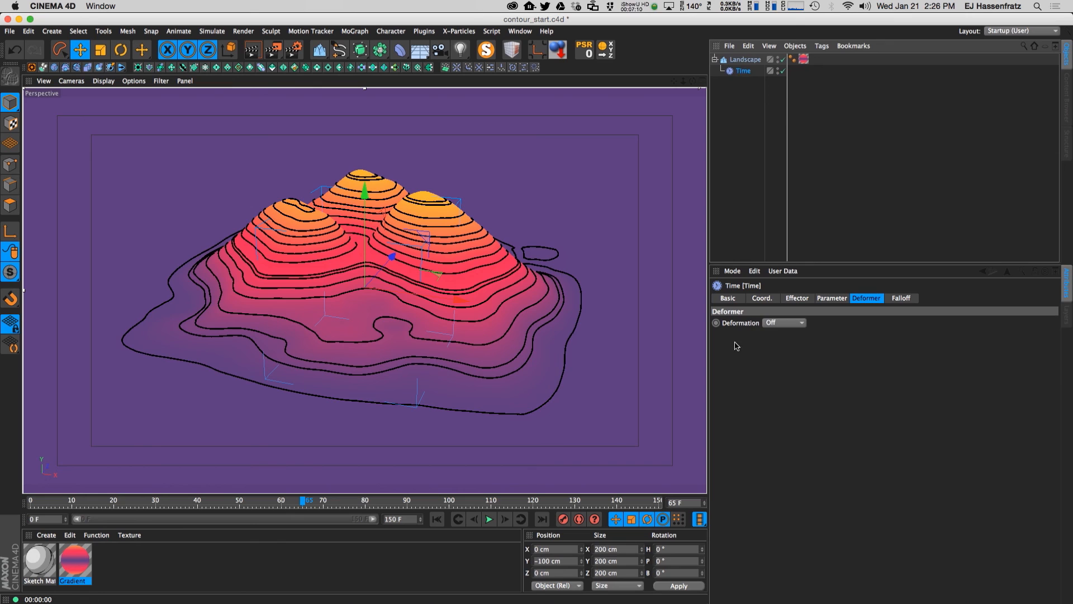
left_click(773, 323)
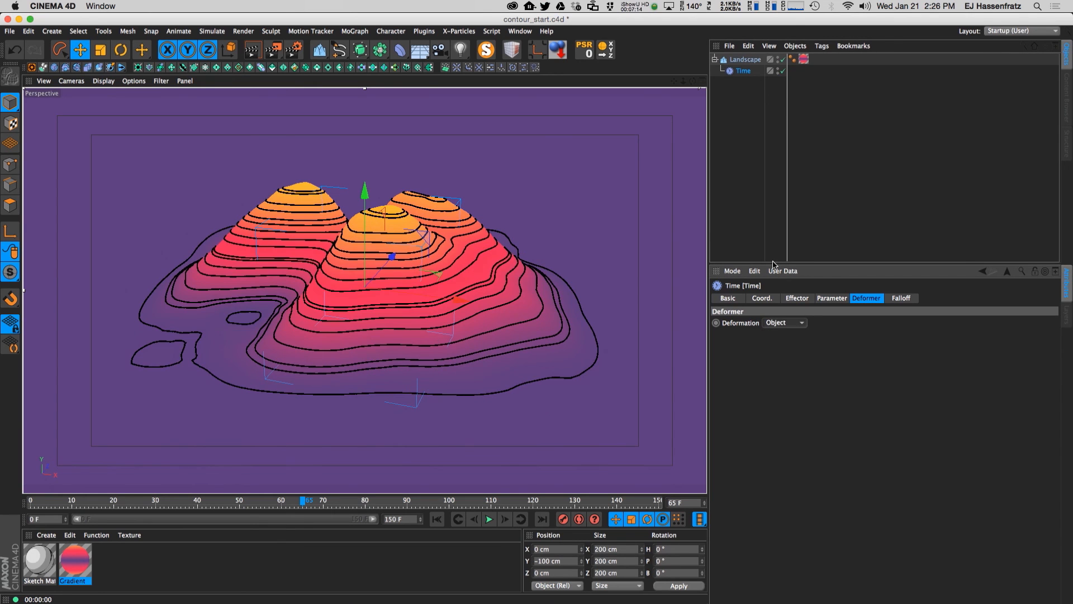
left_click(776, 300)
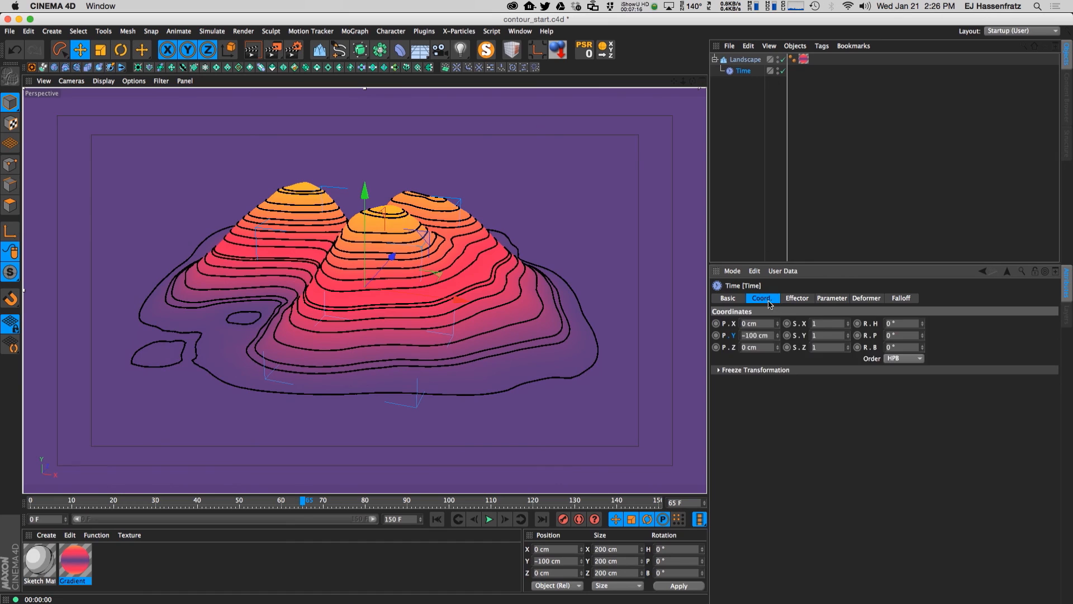
left_click(800, 300)
left_click(833, 299)
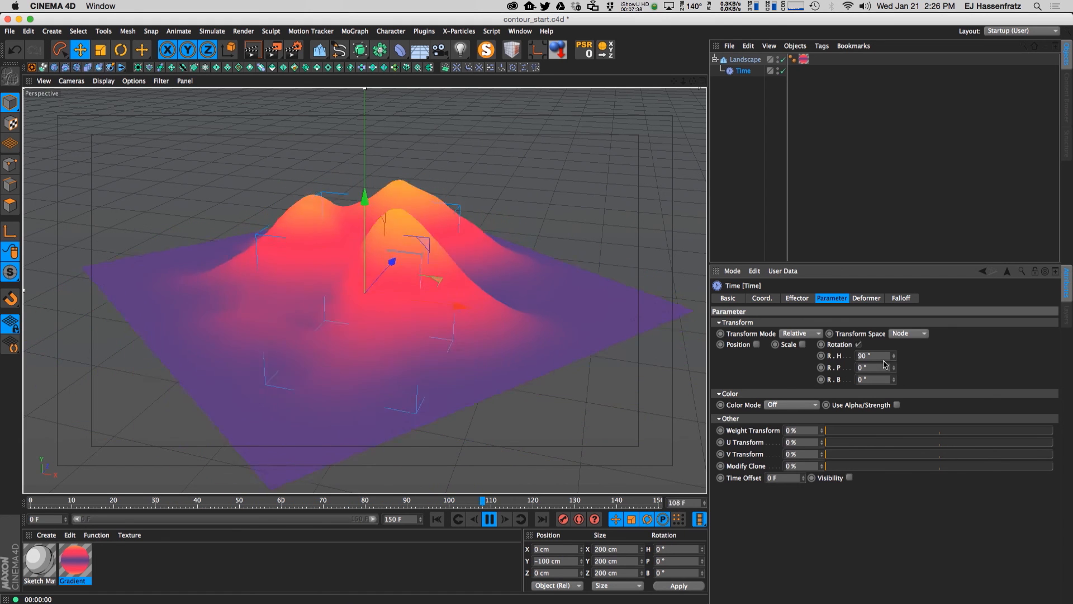
- Try a pitch rotation (R.P) of 26° on the Time effector, then reset it to 0°
left_click_drag(894, 367, 894, 353)
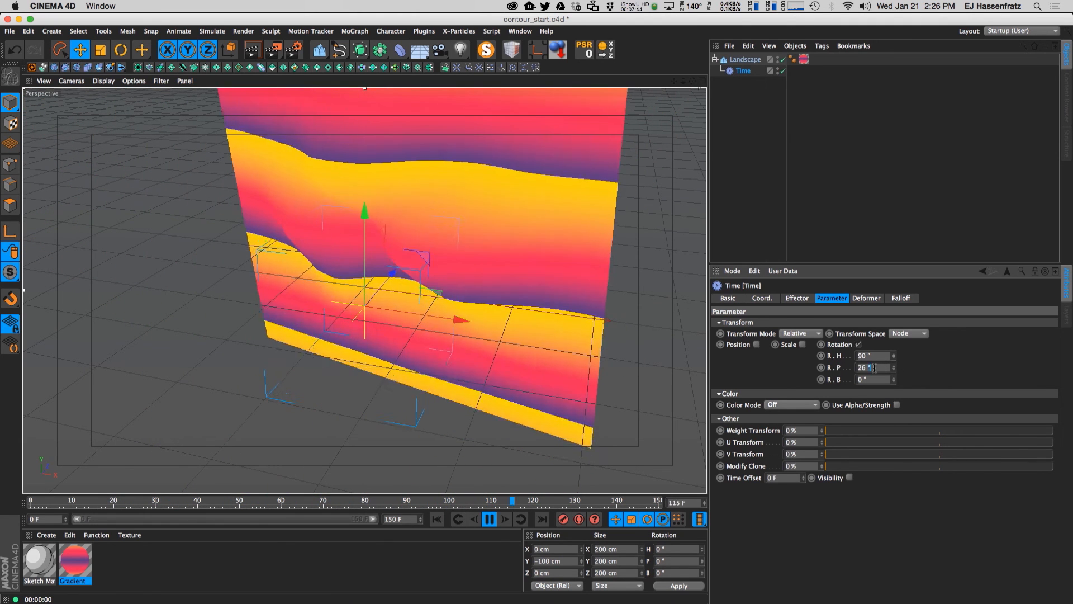
double_click(874, 367)
type("0")
key("Return")
- Try a Y position offset of 73 cm on the Time effector, then disable Position again
left_click(756, 344)
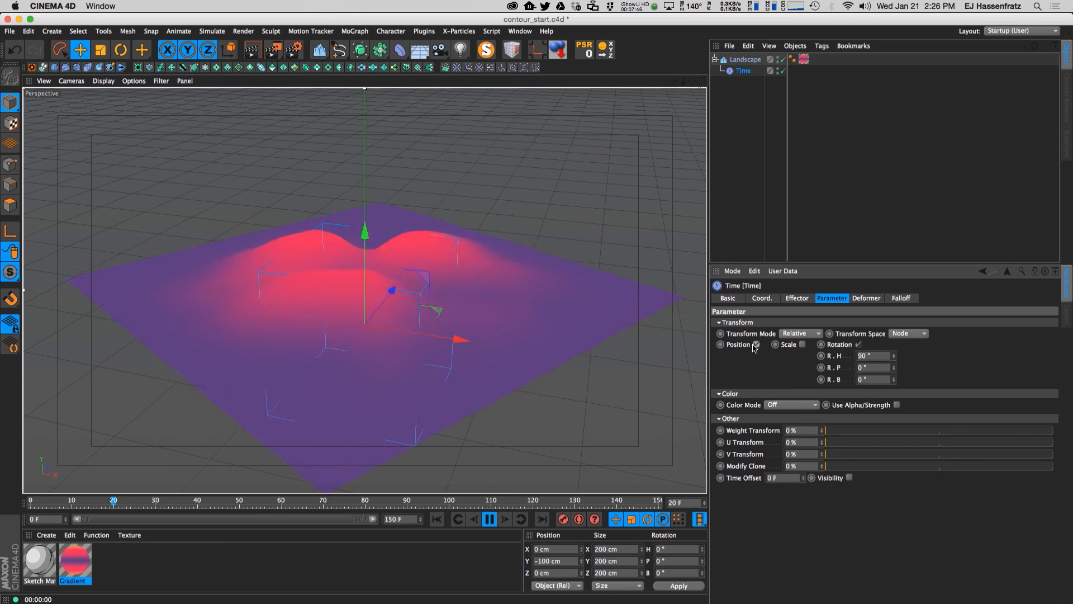
left_click_drag(790, 373, 790, 368)
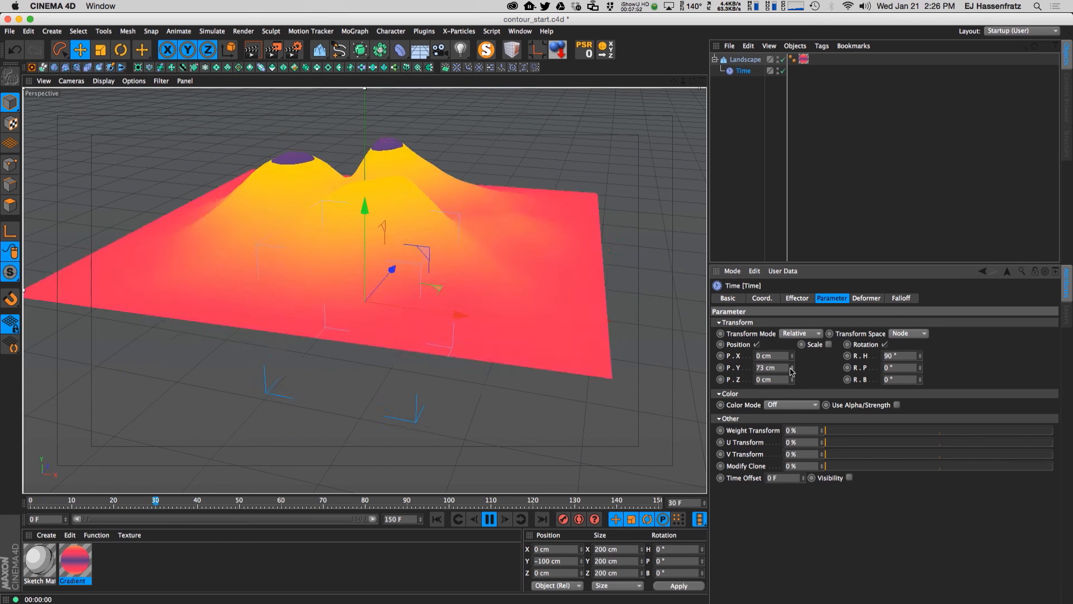
left_click(756, 344)
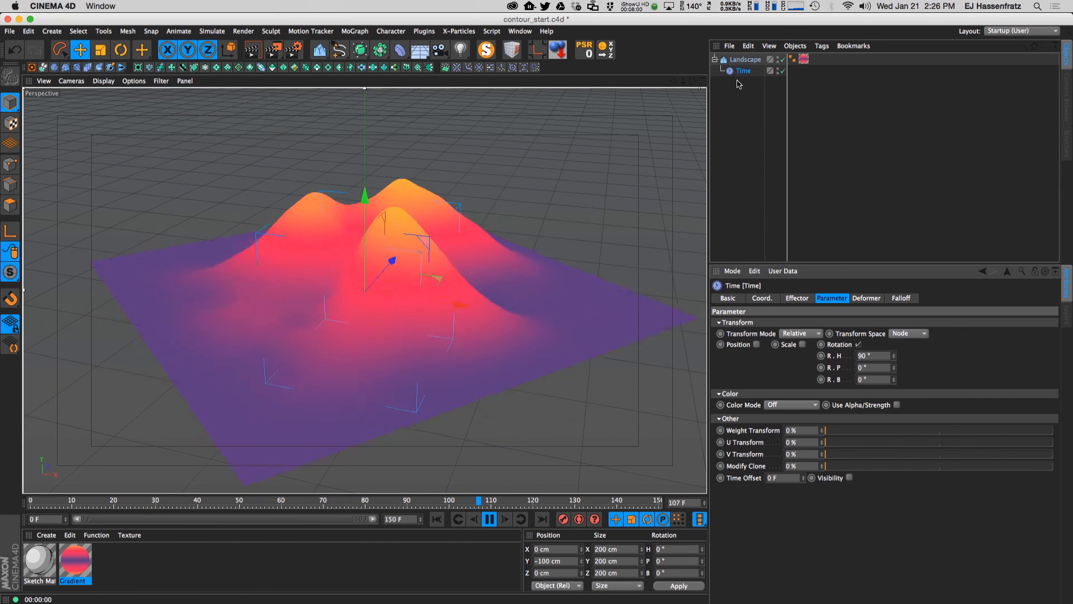
- Review the Landscape's object properties and the Time effector's Deformer and Effector settings
left_click(742, 60)
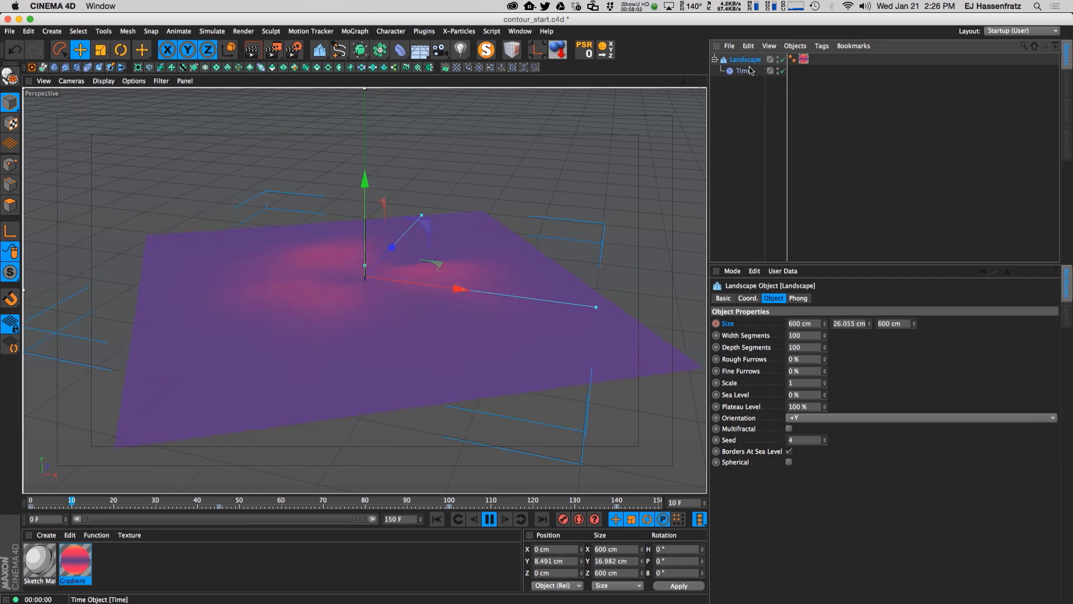
left_click(750, 71)
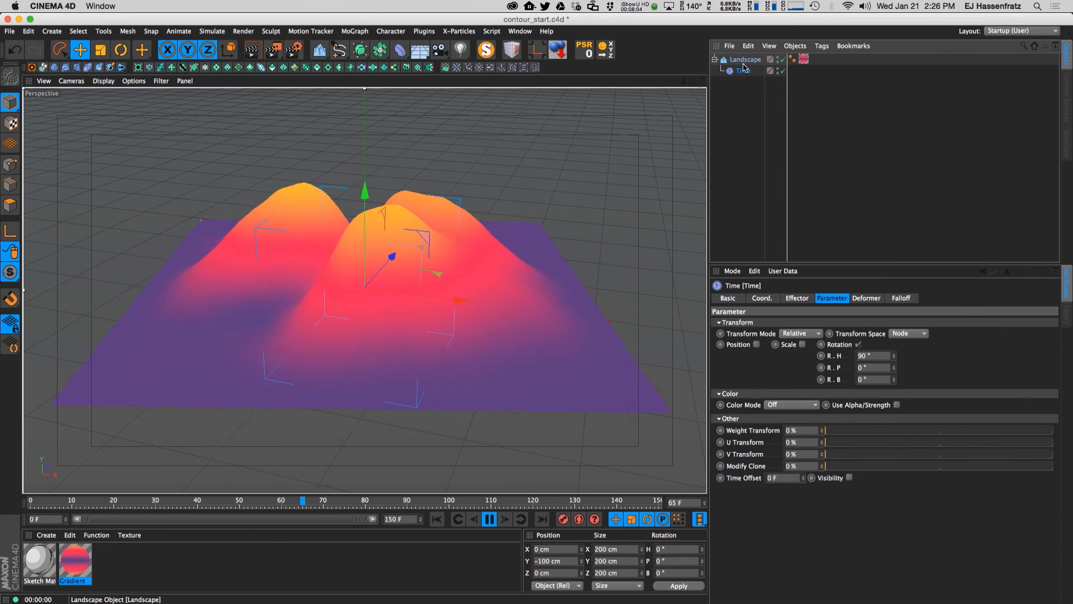
left_click(866, 298)
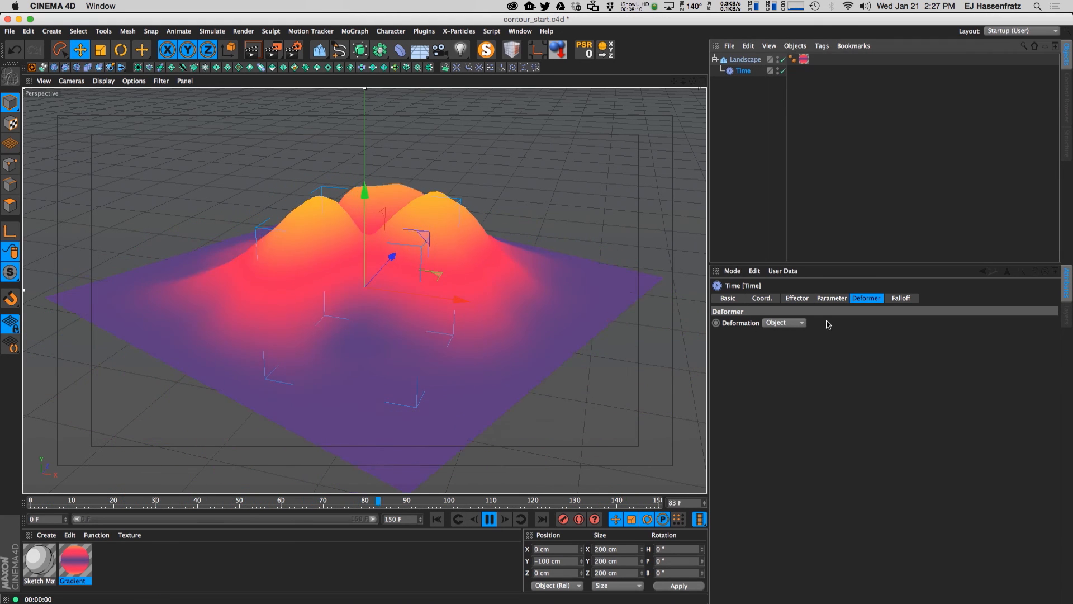
left_click(797, 298)
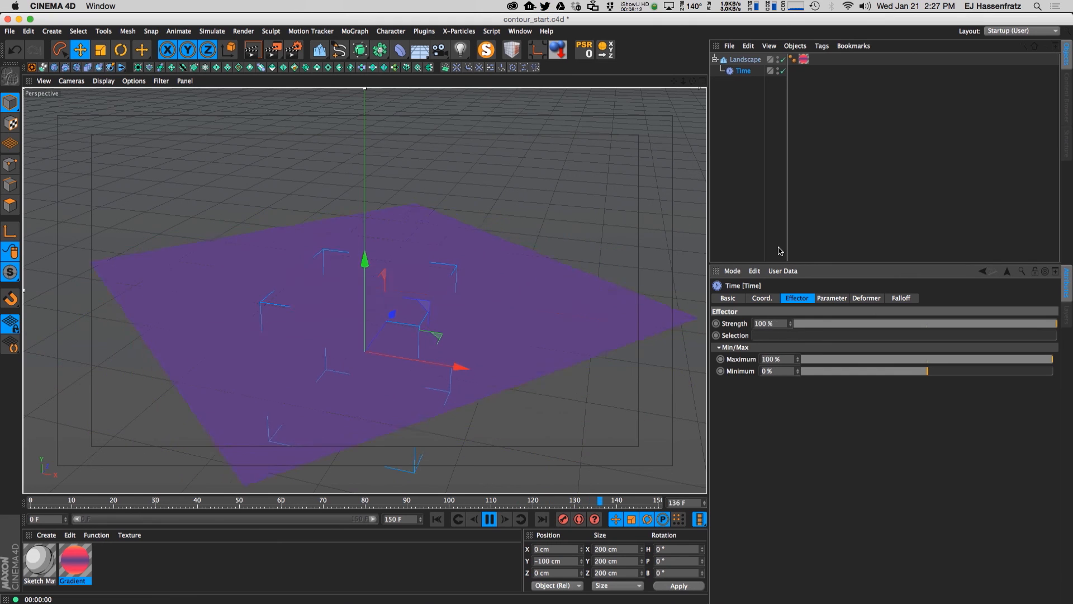
left_click(737, 70)
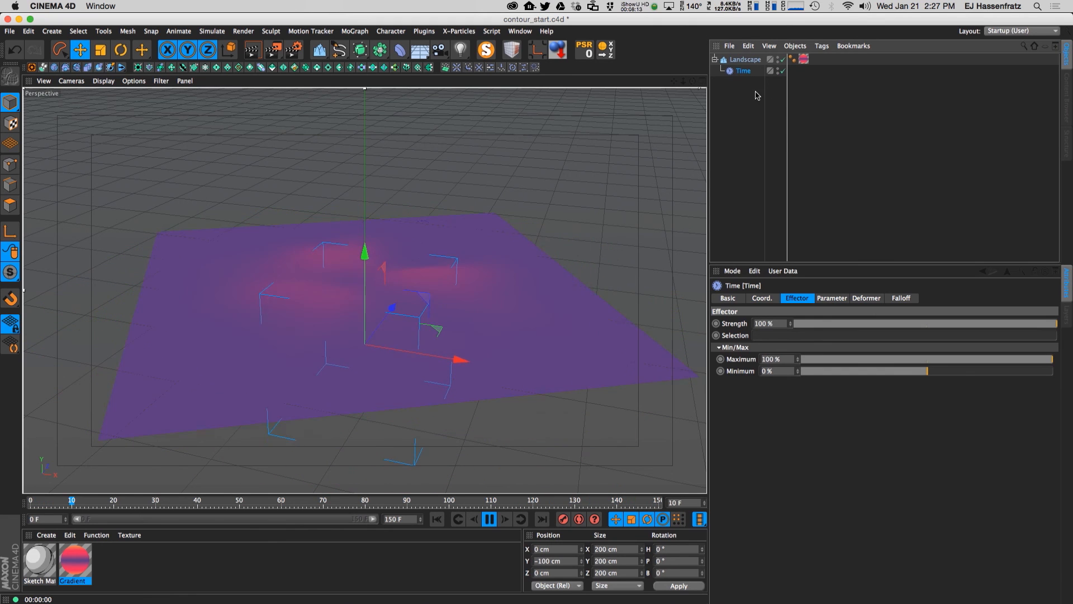
- Set the Time effector's heading rotation (R.H) to 360/5, then lower it to 71°
left_click(832, 300)
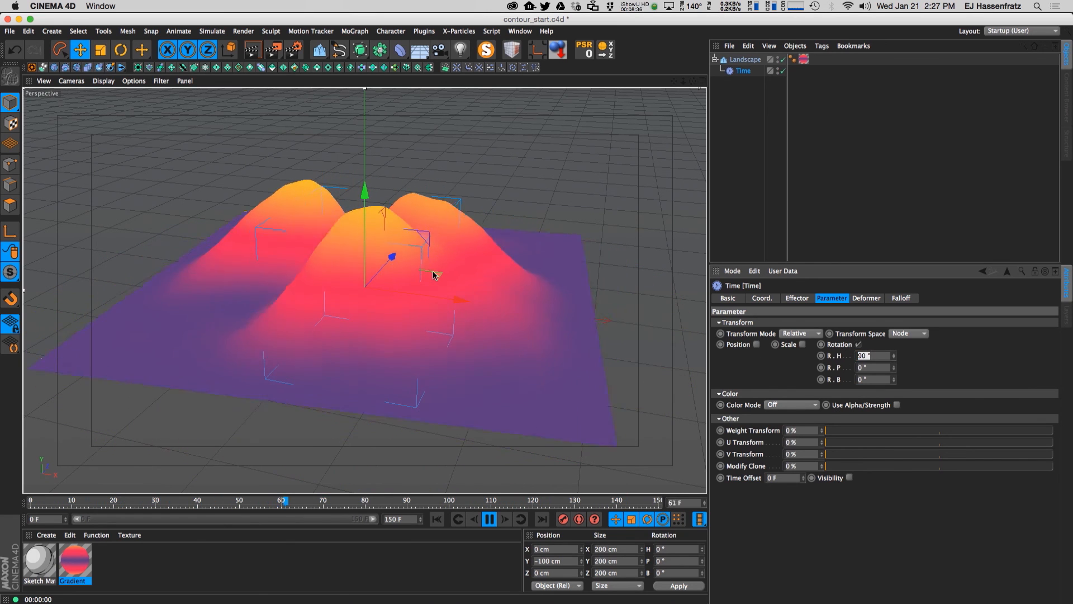
type("3")
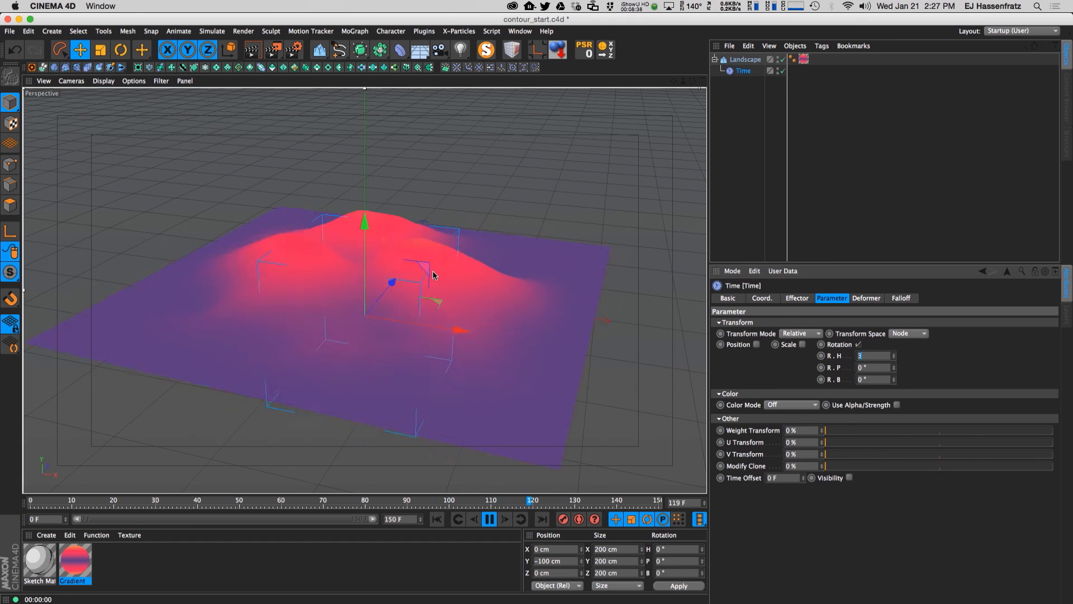
type("60/5")
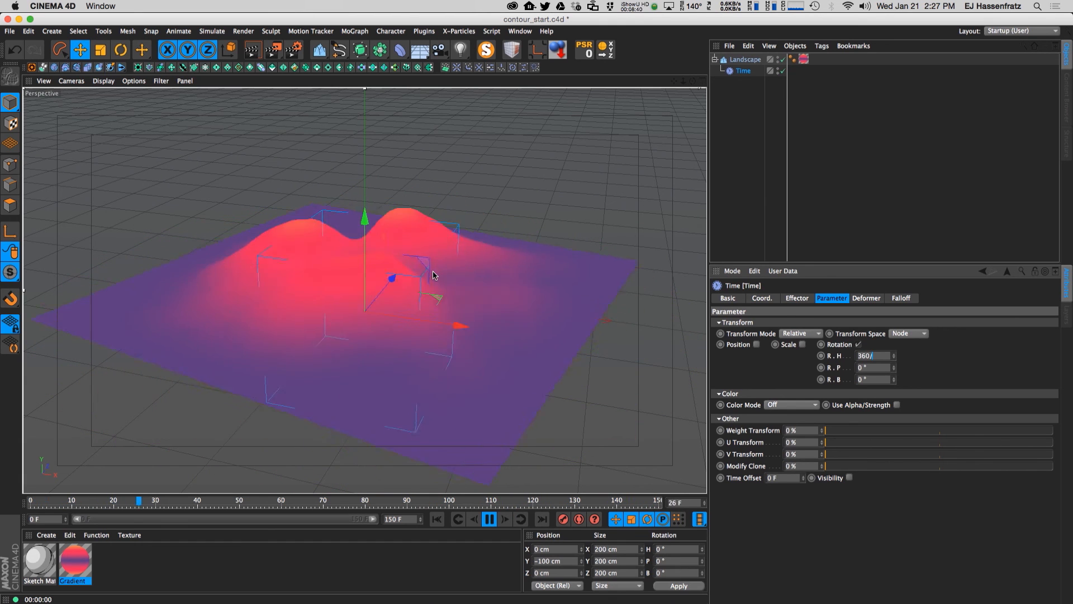
key("Return")
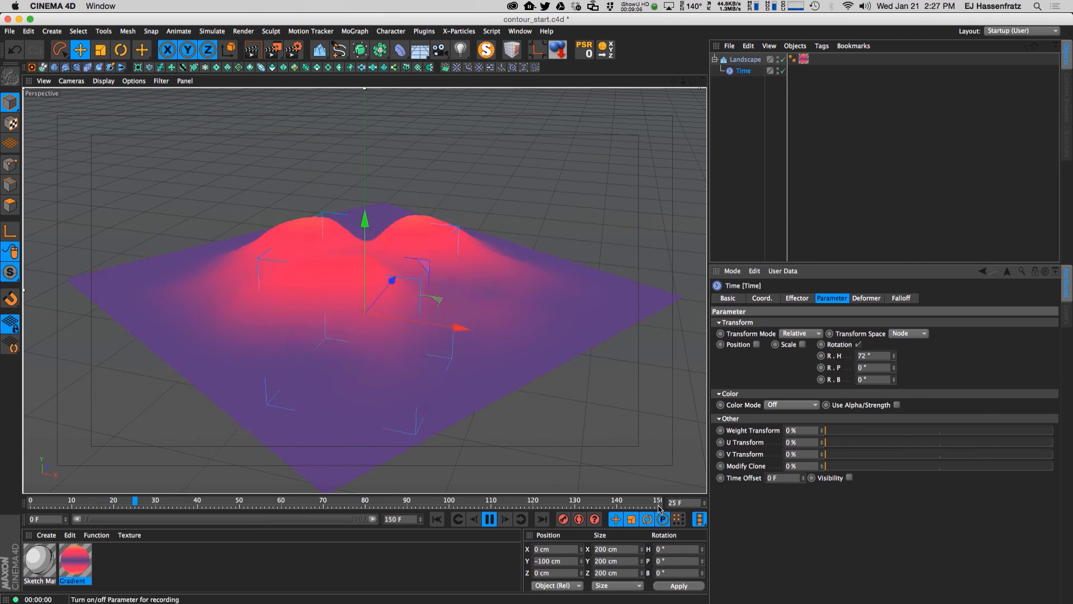
left_click(893, 358)
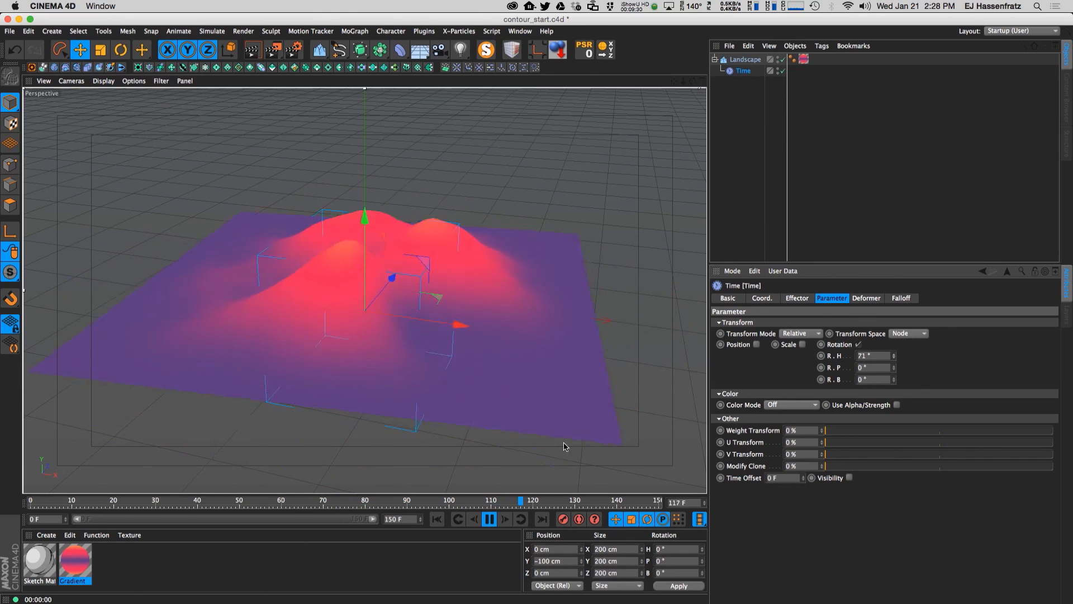
- Stop playback, make a Full Render preview of all frames at size 720 and 30 fps, and close the Picture Viewer
left_click(489, 519)
left_click(273, 50)
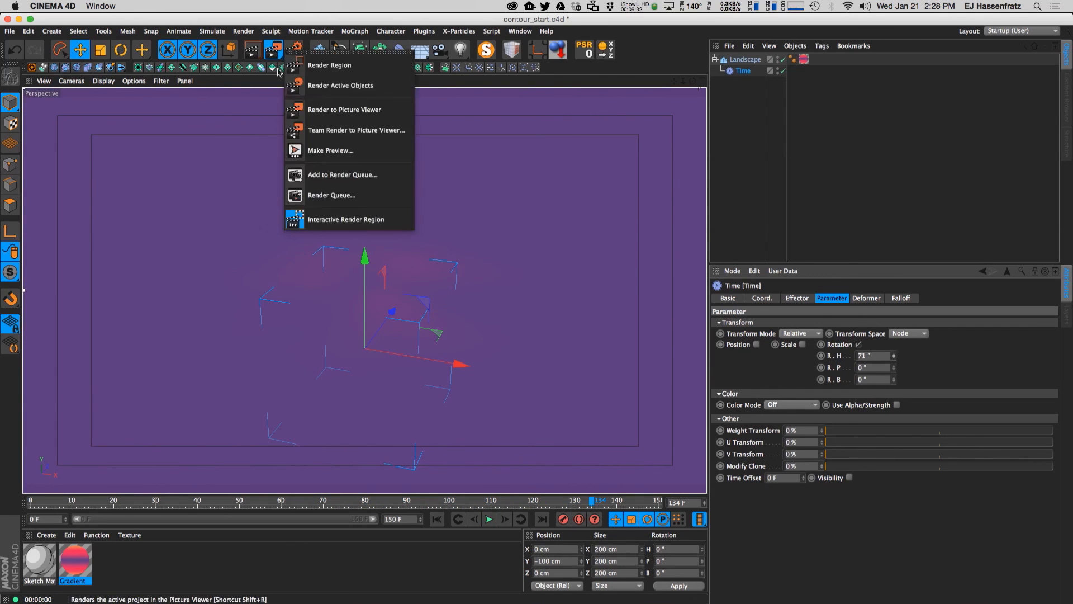
left_click(313, 150)
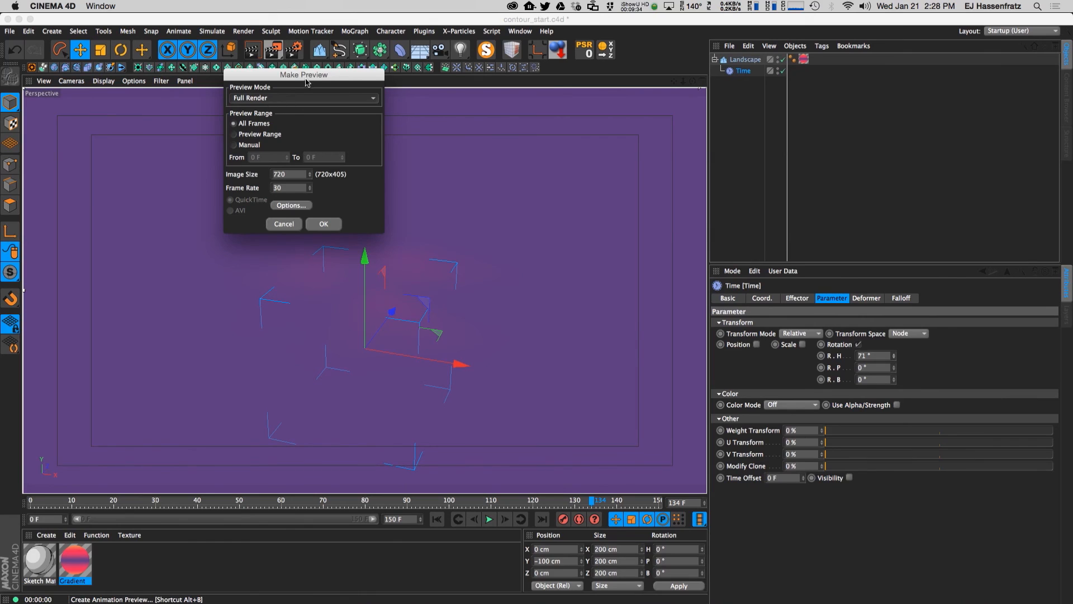
left_click_drag(307, 82, 493, 171)
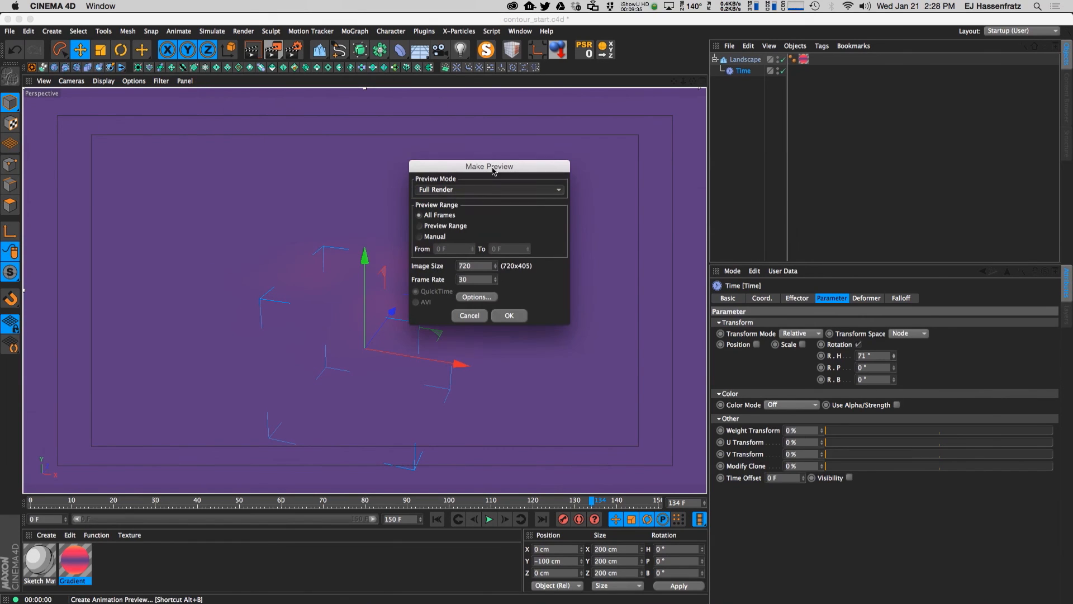
left_click(509, 317)
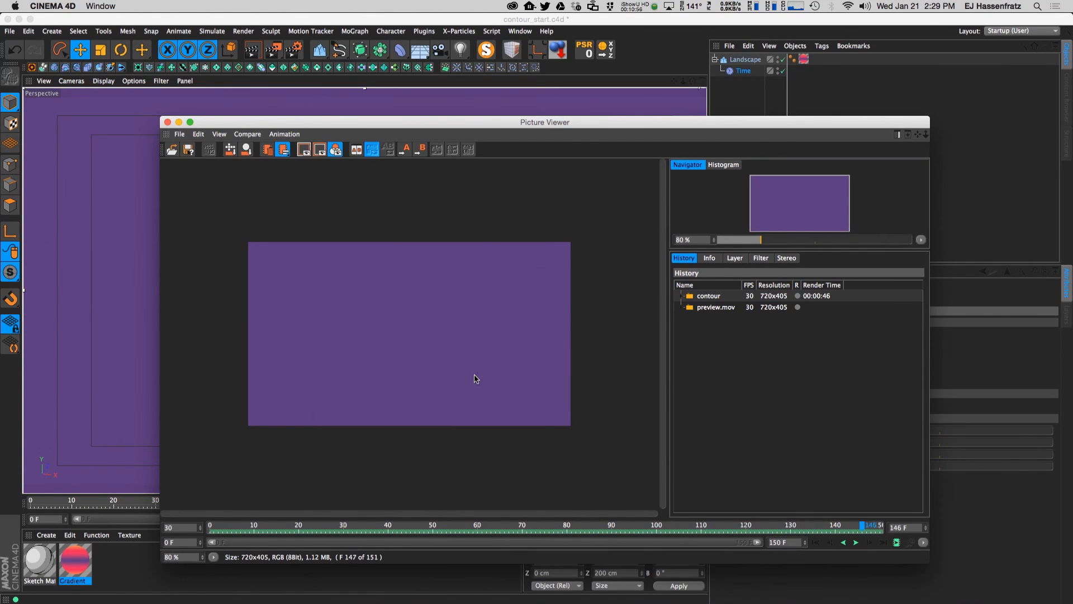
left_click(167, 122)
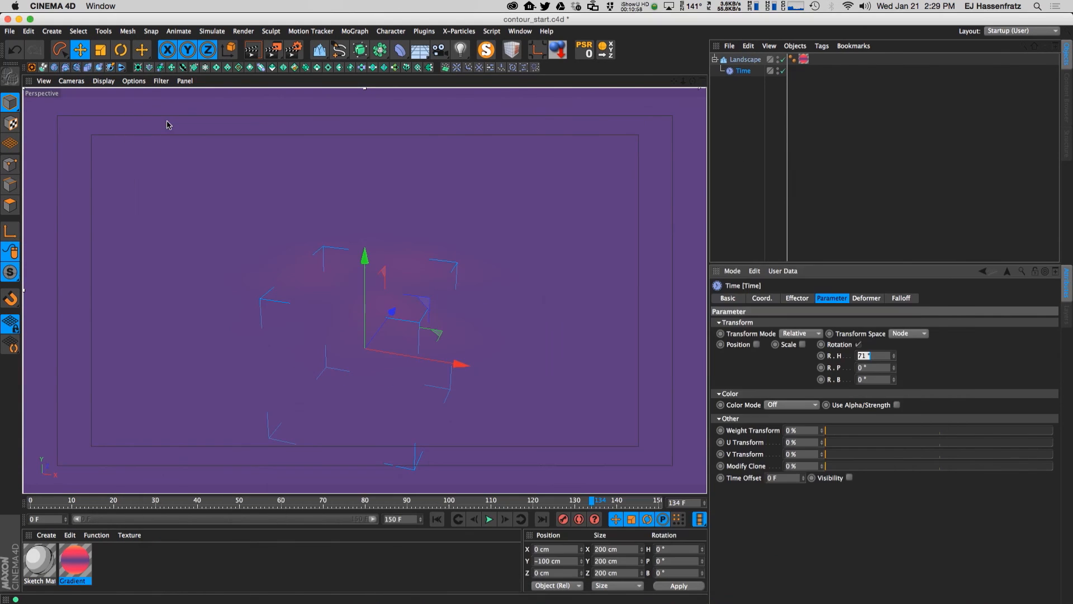
- Scrub to frame 101, add a Camera and look through it
left_click_drag(104, 505, 452, 492)
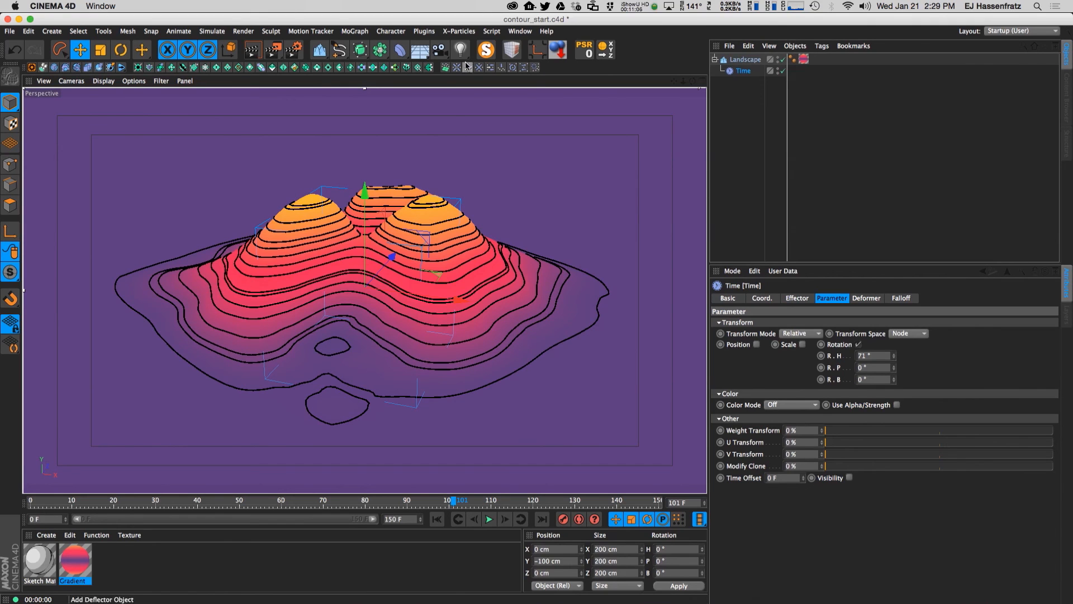
left_click(440, 50)
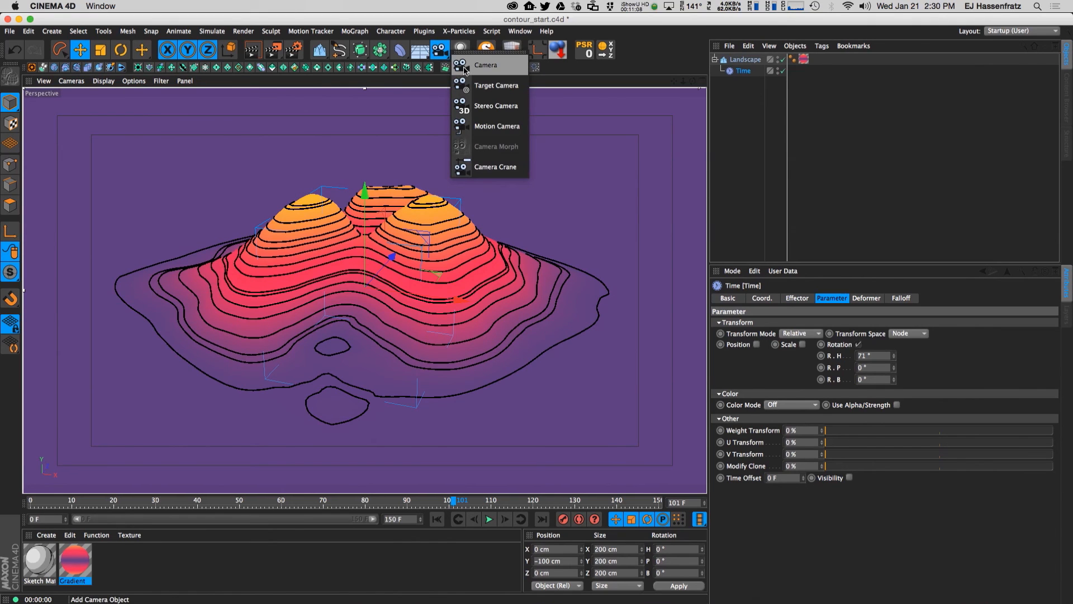
left_click(499, 66)
left_click(783, 59)
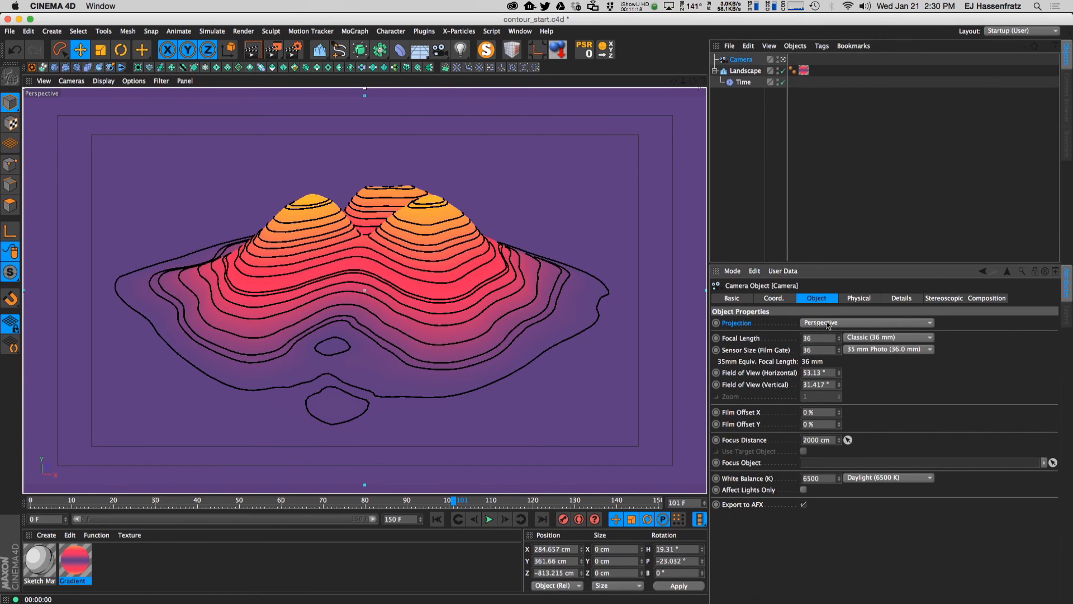
- Set the camera's Projection to Isometric, frame the landscape at a zoom of about 1.27, and render the viewport
left_click(830, 324)
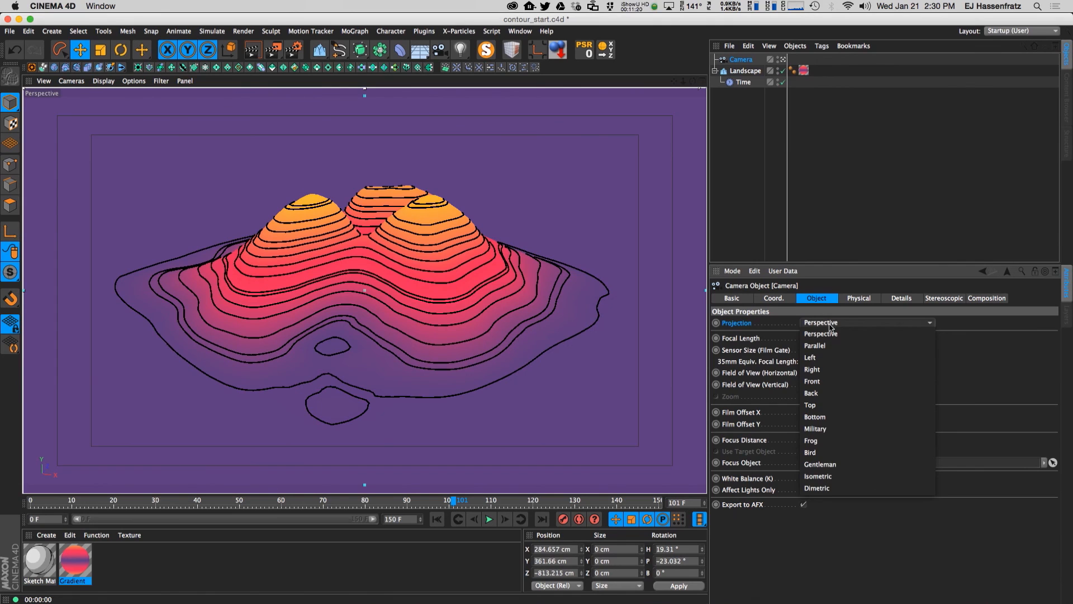
left_click(817, 476)
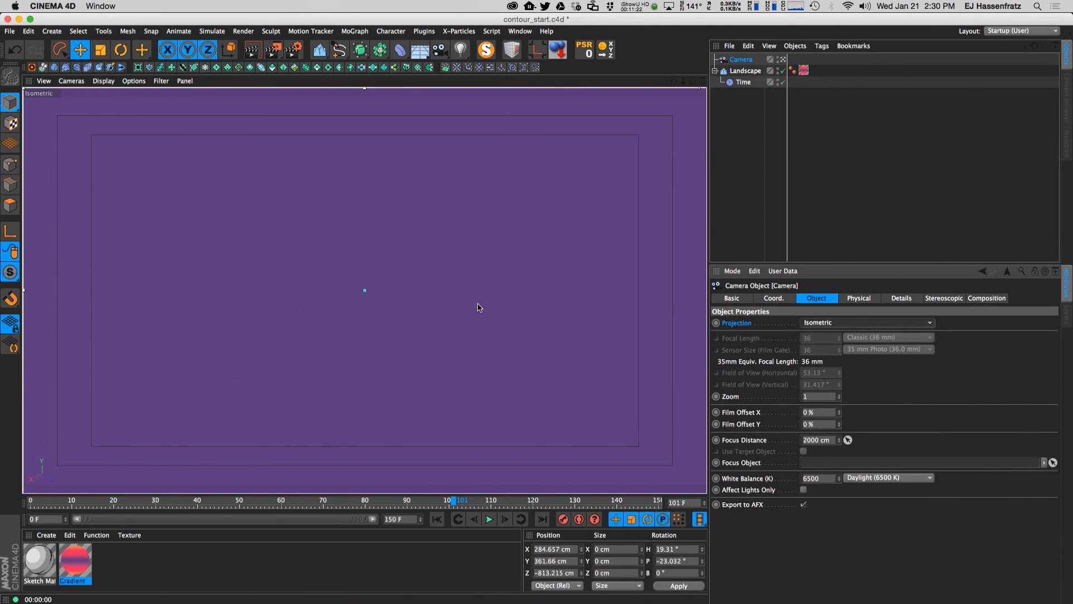
scroll(482, 285, "down", 10)
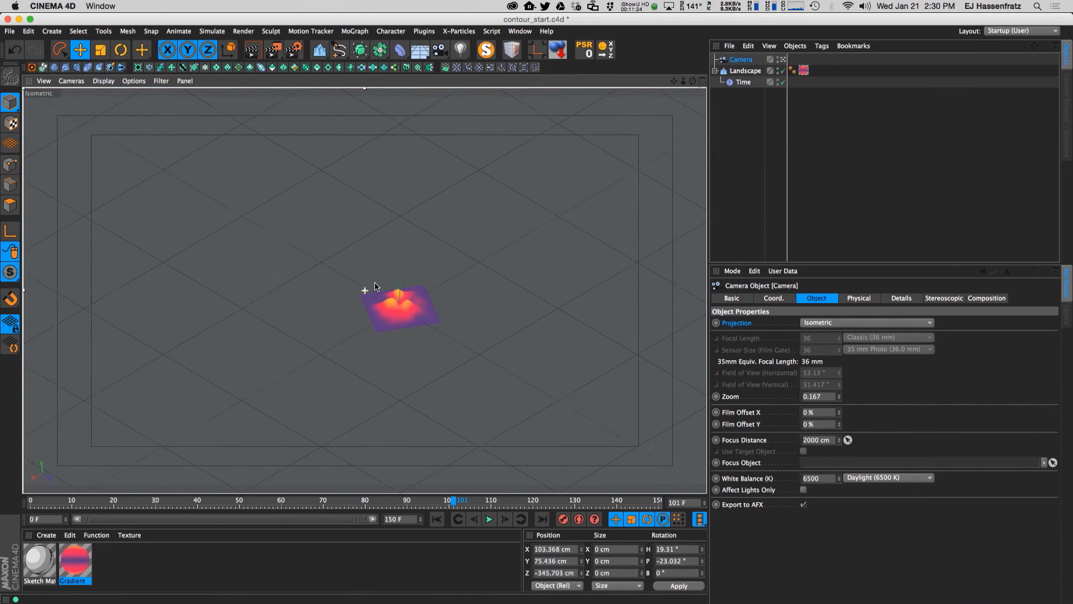
scroll(371, 300, "up", 8)
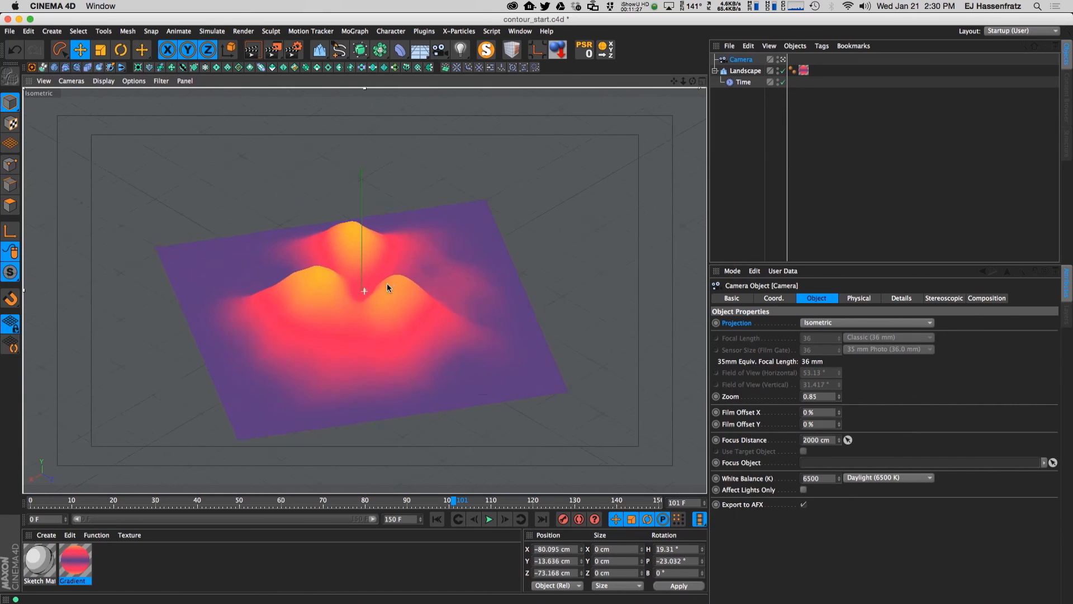
scroll(386, 287, "up", 4)
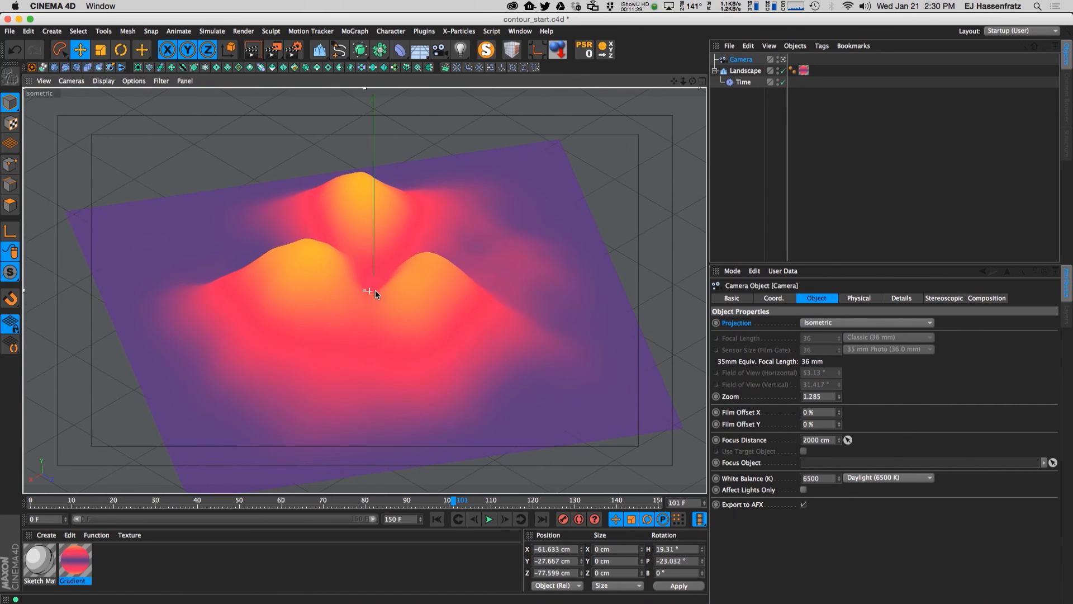
key("ctrl+r")
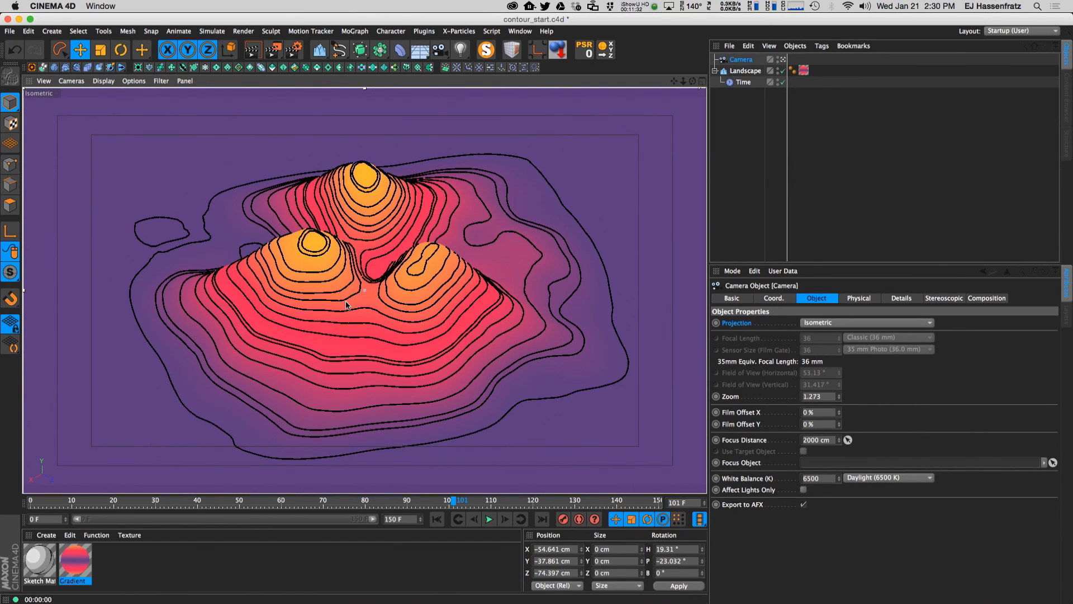